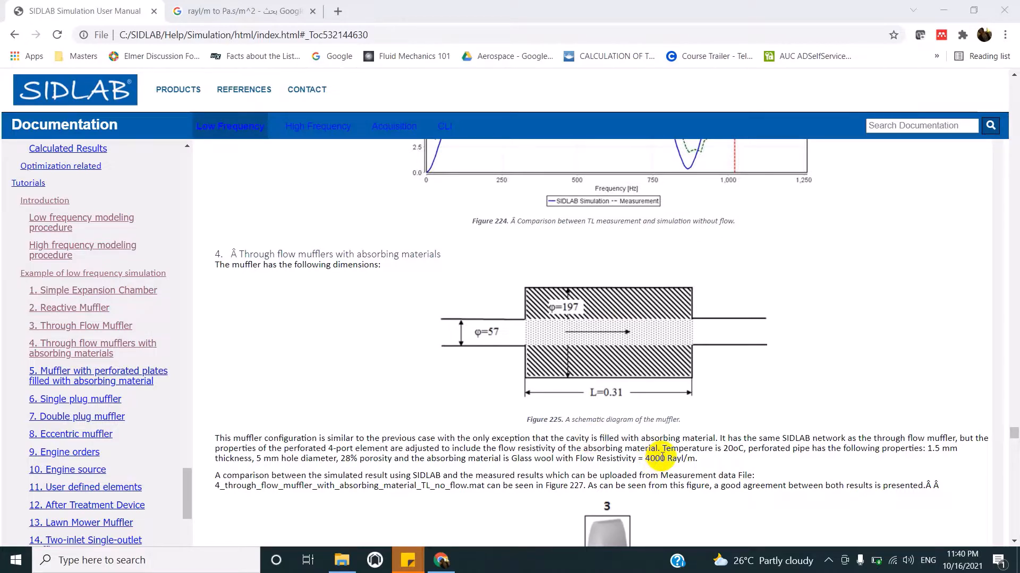
Launch SIDLAB and start a Low Frequency simulation project with the Frequency range and mm as length unit
{"action": "double_click", "coordinate": [662, 456]}
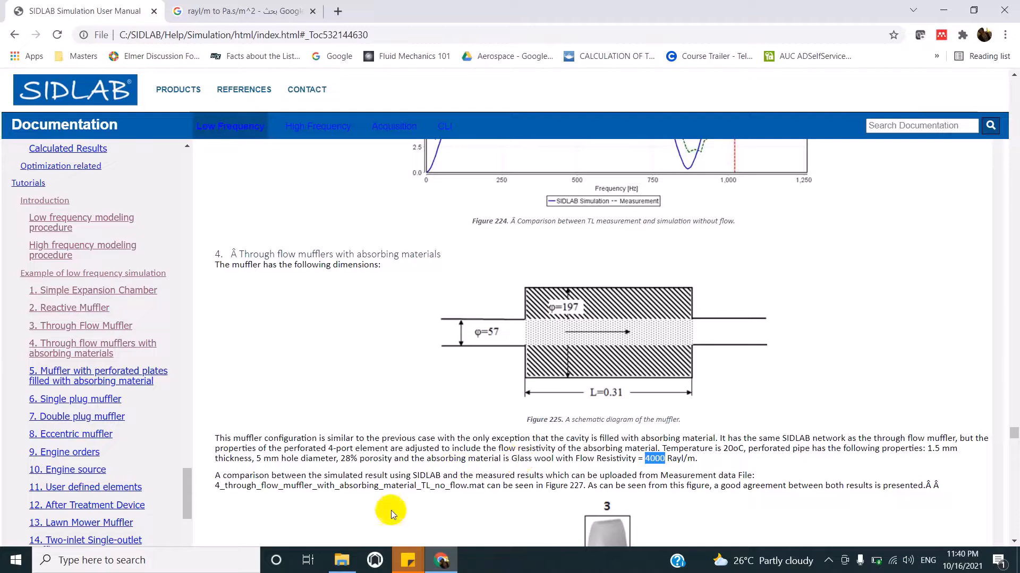
{"action": "left_click", "coordinate": [256, 555]}
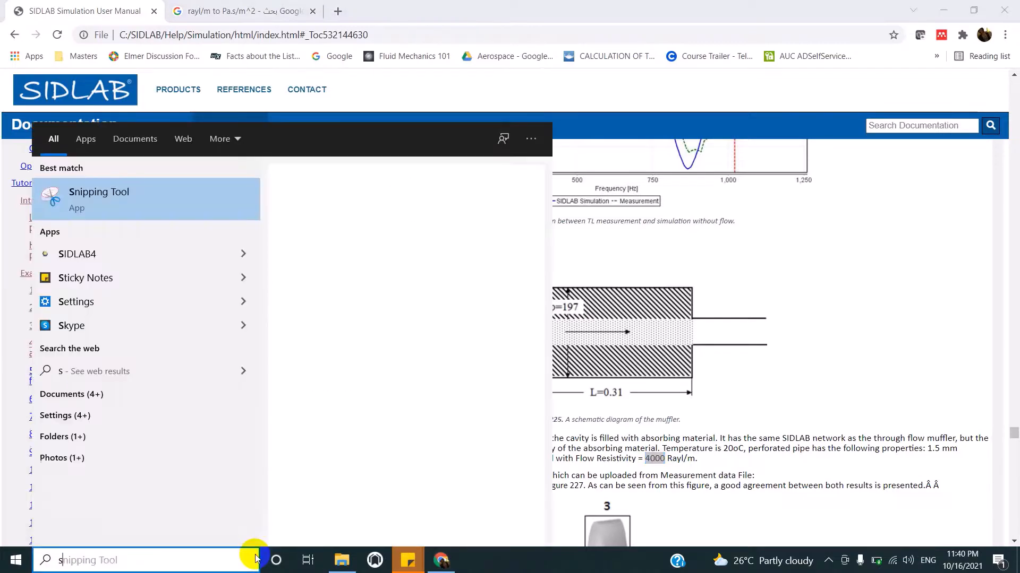
{"action": "type", "text": "sidl"}
{"action": "key", "text": "Return"}
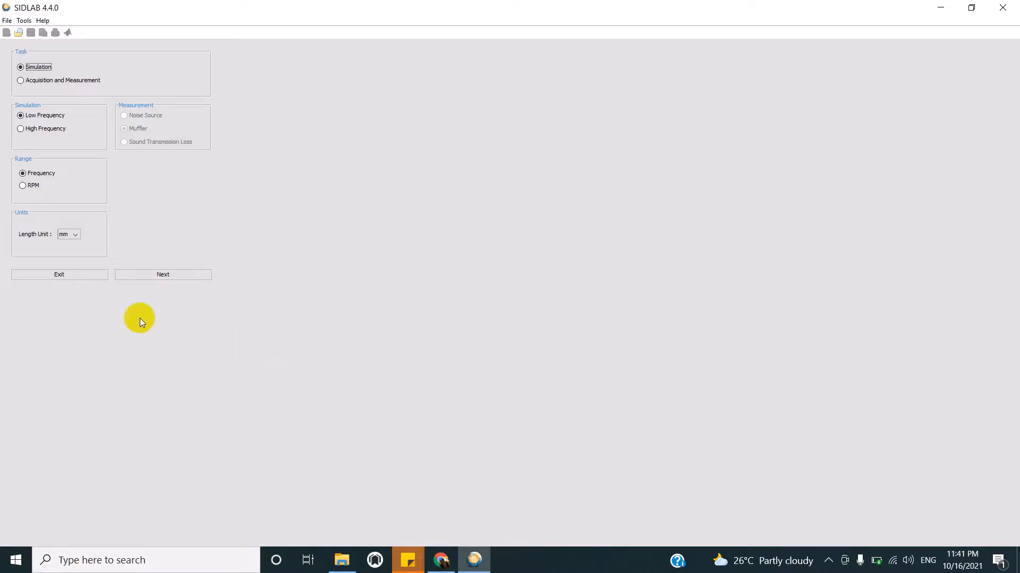
{"action": "left_click", "coordinate": [150, 277]}
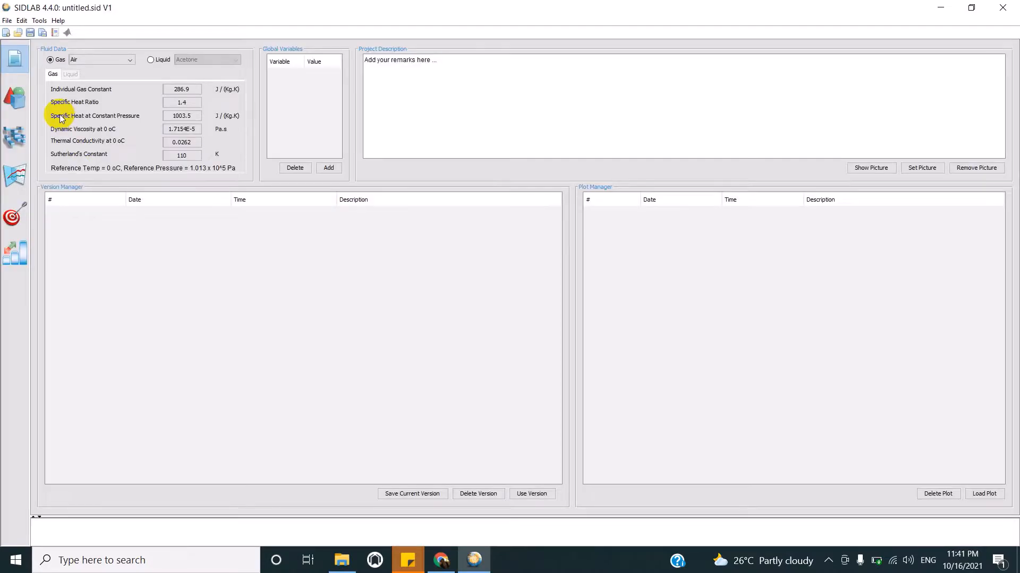
Place three Pipe elements one after another in the empty network workspace
{"action": "left_click", "coordinate": [14, 137]}
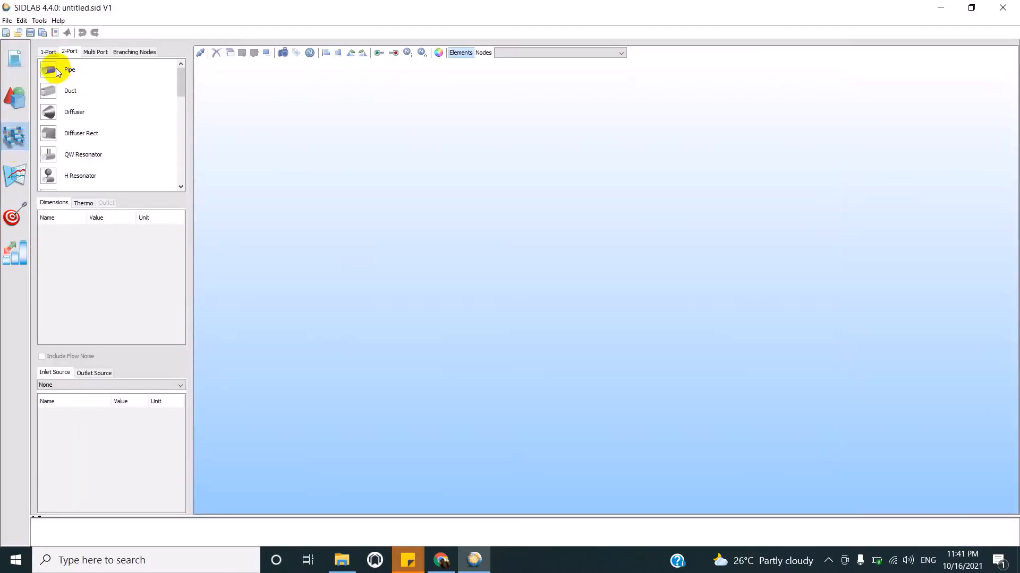
{"action": "left_click_drag", "start_coordinate": [56, 73], "coordinate": [217, 129]}
{"action": "left_click_drag", "start_coordinate": [467, 259], "coordinate": [467, 260]}
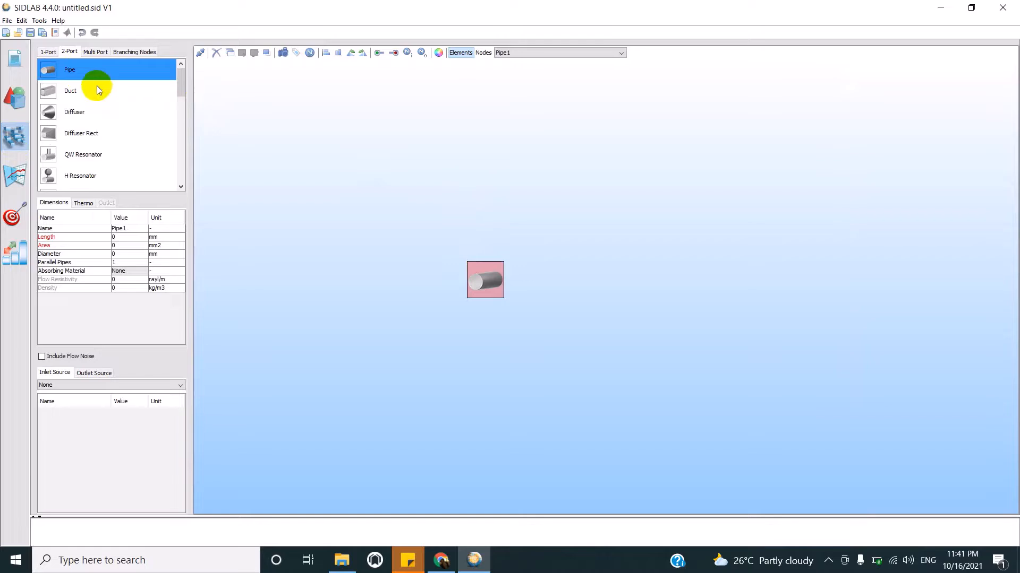
{"action": "left_click_drag", "start_coordinate": [87, 70], "coordinate": [429, 196]}
{"action": "left_click_drag", "start_coordinate": [563, 253], "coordinate": [549, 279]}
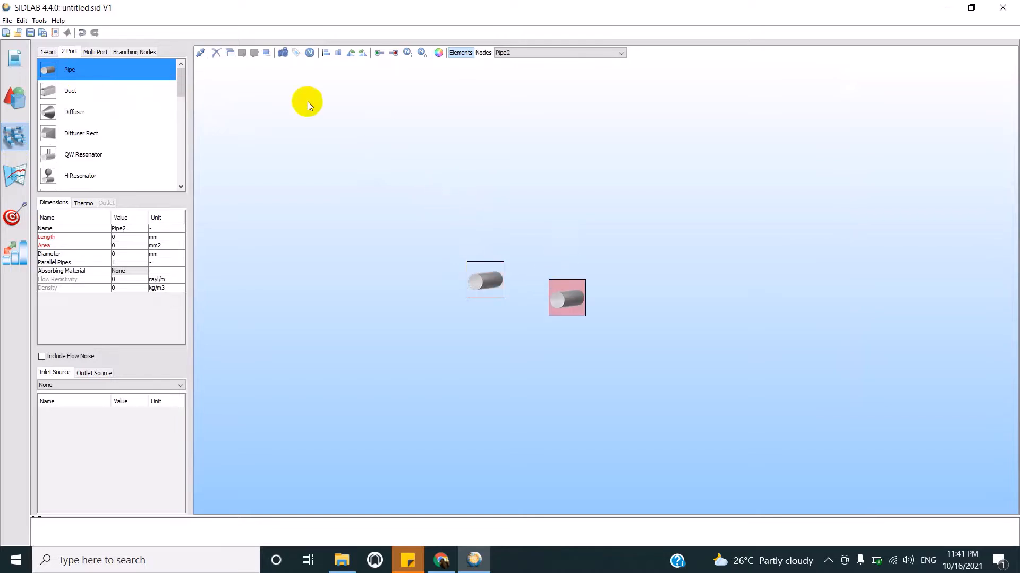
{"action": "left_click_drag", "start_coordinate": [203, 91], "coordinate": [639, 284]}
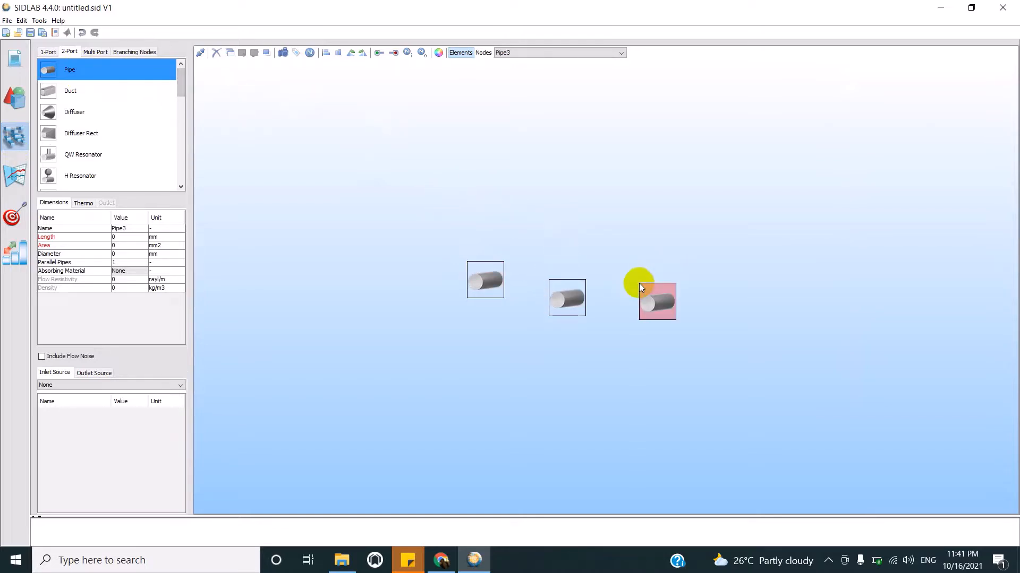
Align the three pipe elements in one horizontal row
{"action": "left_click", "coordinate": [552, 289], "text": "ctrl"}
{"action": "left_click", "coordinate": [499, 270], "text": "ctrl"}
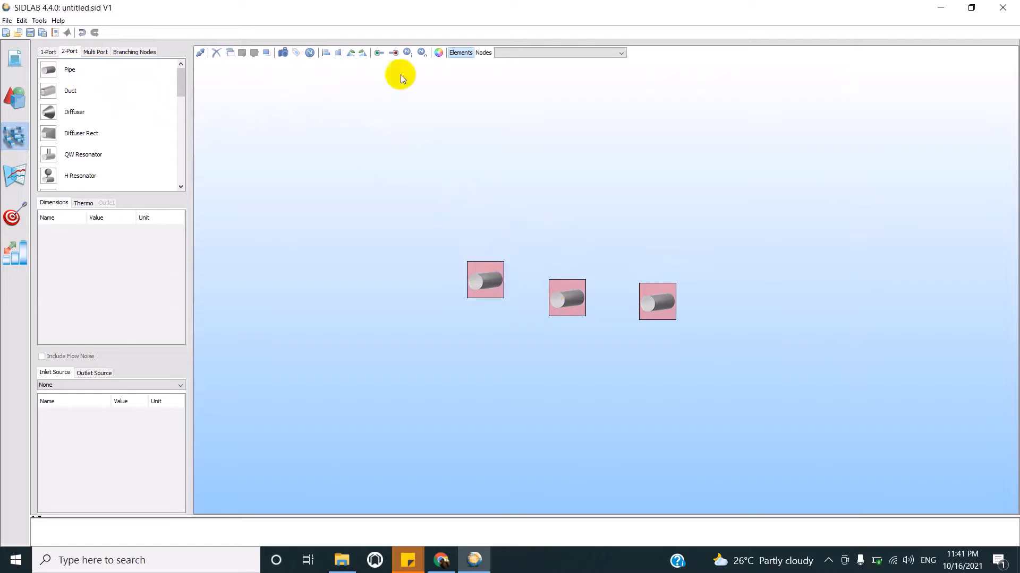
{"action": "left_click", "coordinate": [338, 53]}
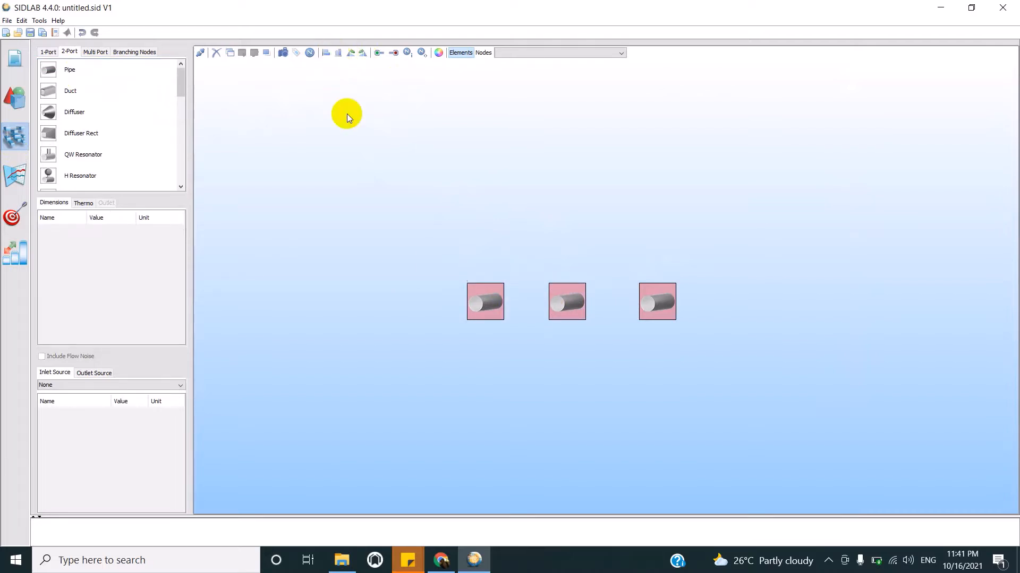
{"action": "left_click", "coordinate": [400, 282]}
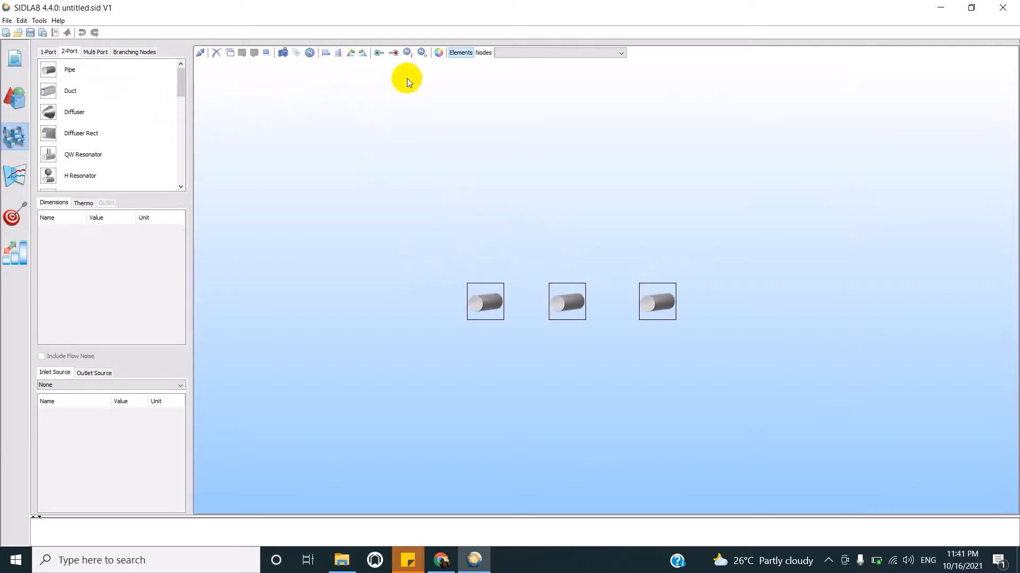
Add an inlet node to the first pipe and an outlet node to the third pipe
{"action": "left_click", "coordinate": [378, 55]}
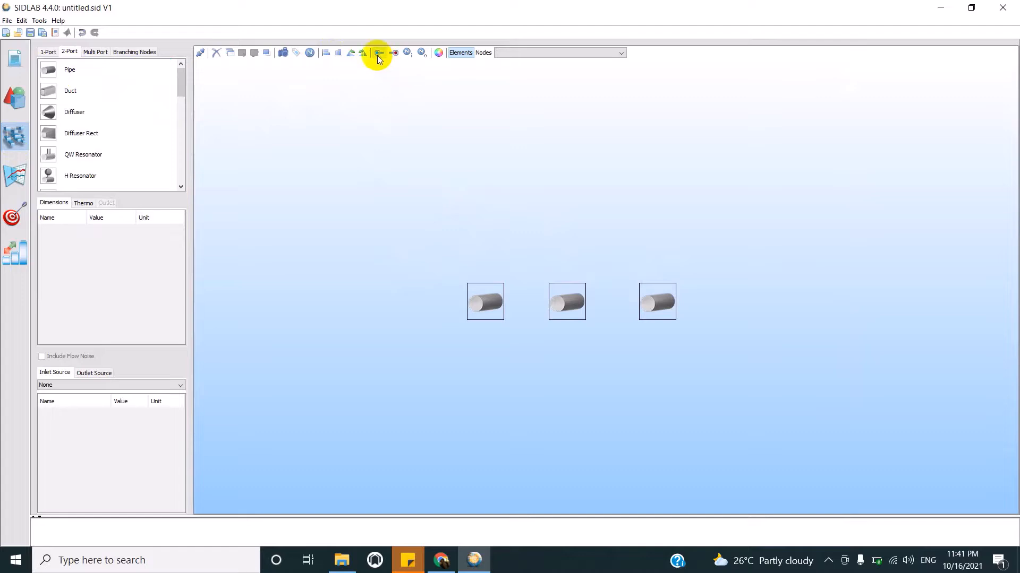
{"action": "left_click", "coordinate": [470, 301]}
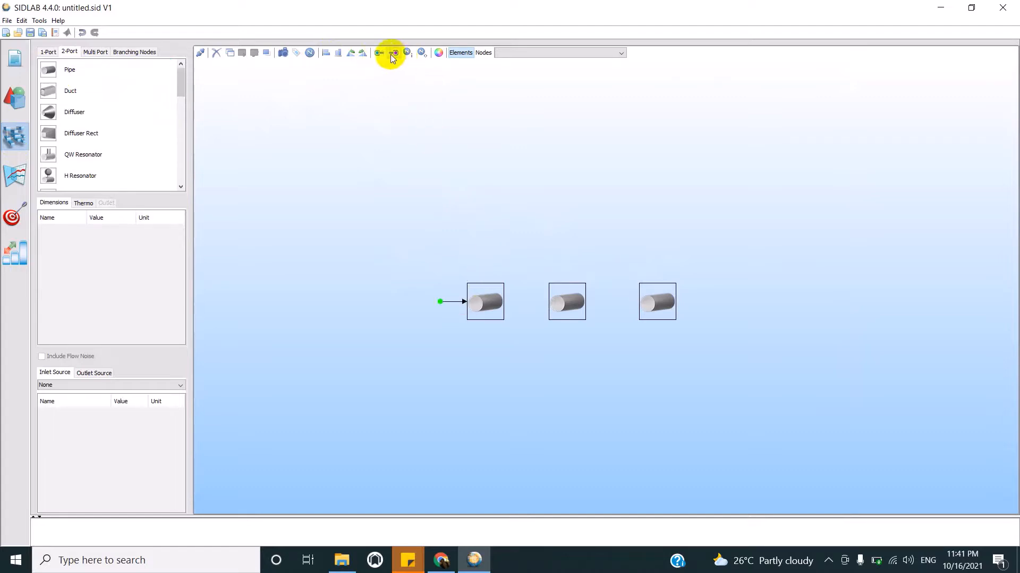
{"action": "left_click", "coordinate": [675, 302]}
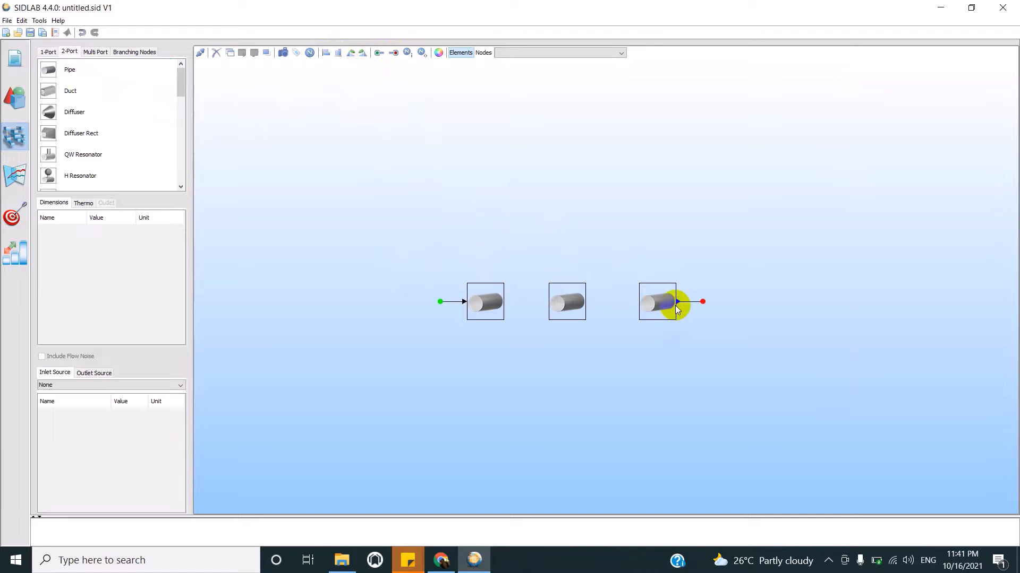
Connect the three pipes in series, from the first through the middle to the last
{"action": "key", "text": "c"}
{"action": "left_click", "coordinate": [505, 302]}
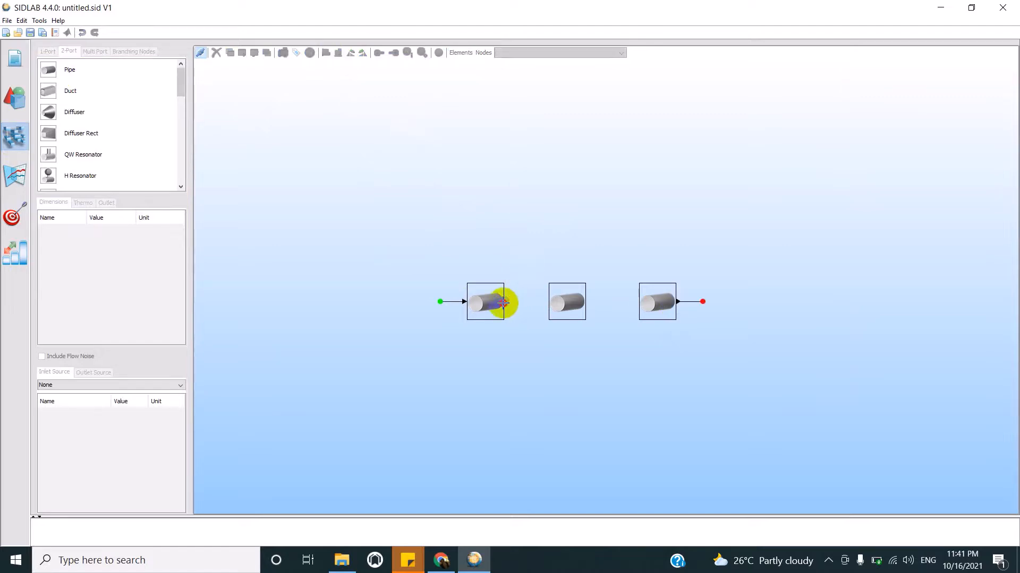
{"action": "left_click", "coordinate": [551, 302]}
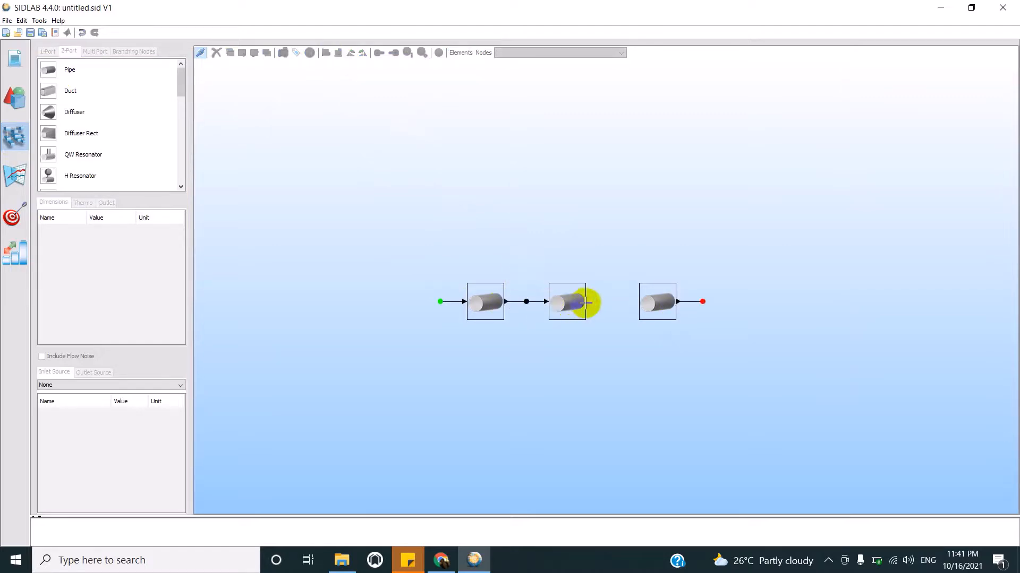
{"action": "left_click", "coordinate": [645, 305]}
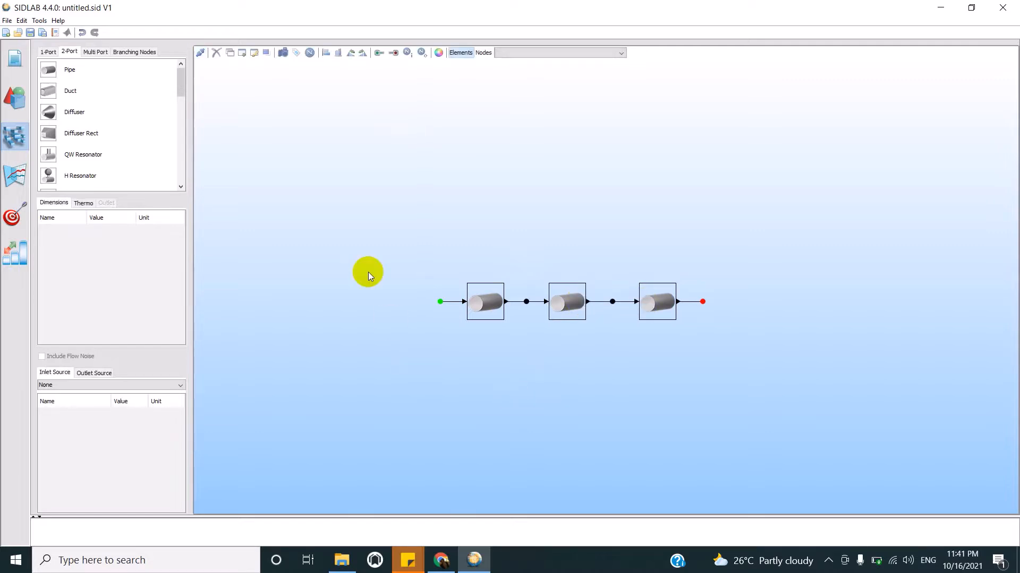
Set the first pipe's length to 100 mm and its diameter to 57 mm, per the manual's muffler drawing
{"action": "left_click", "coordinate": [490, 296]}
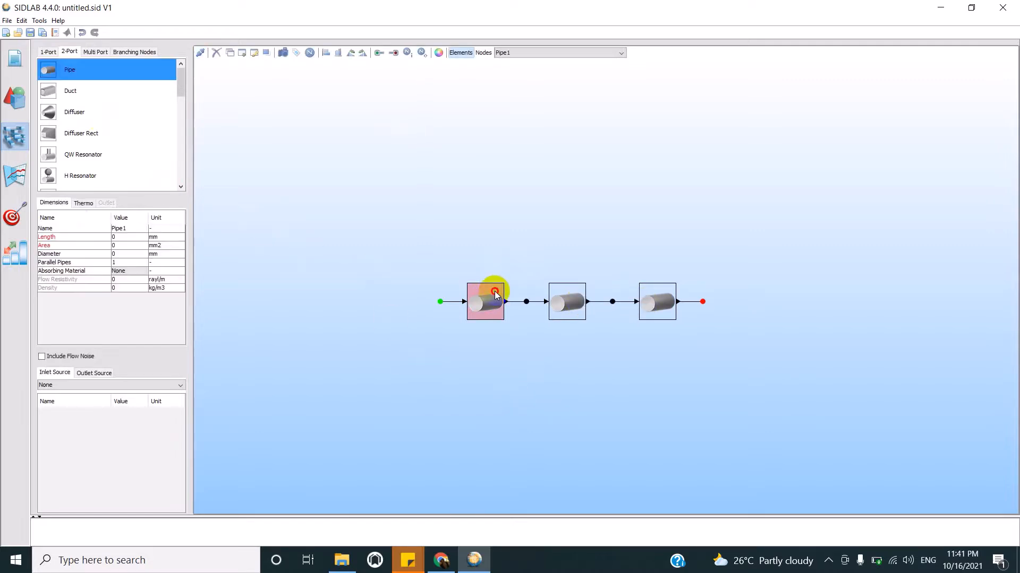
{"action": "double_click", "coordinate": [126, 237]}
{"action": "type", "text": "1"}
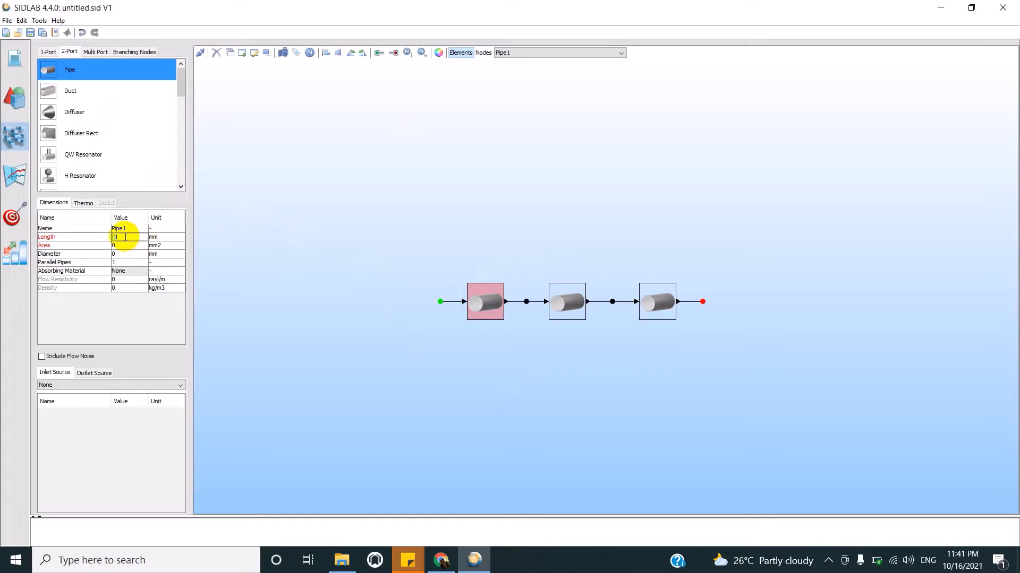
{"action": "type", "text": "00"}
{"action": "double_click", "coordinate": [136, 253]}
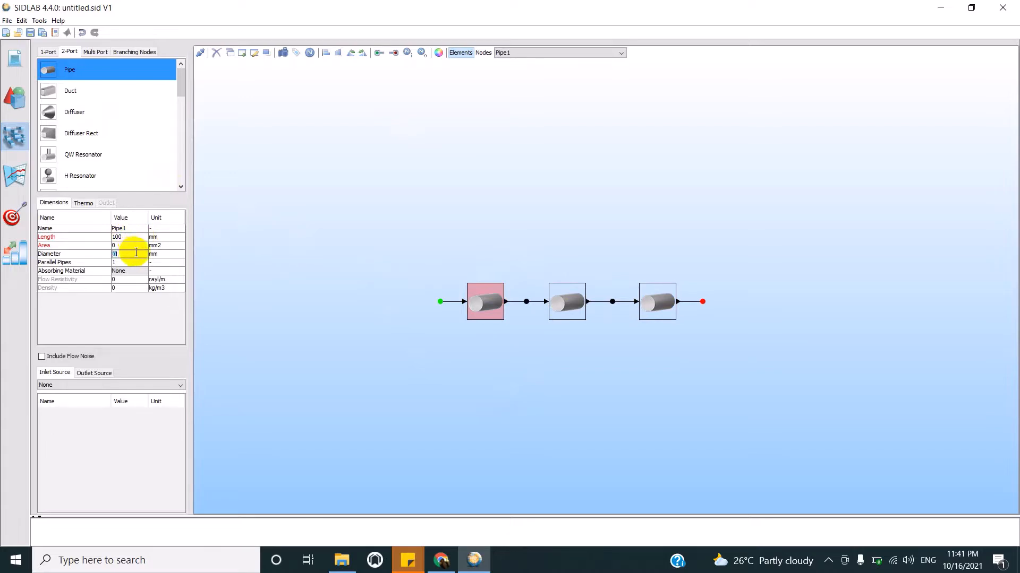
{"action": "key", "text": "alt+Tab"}
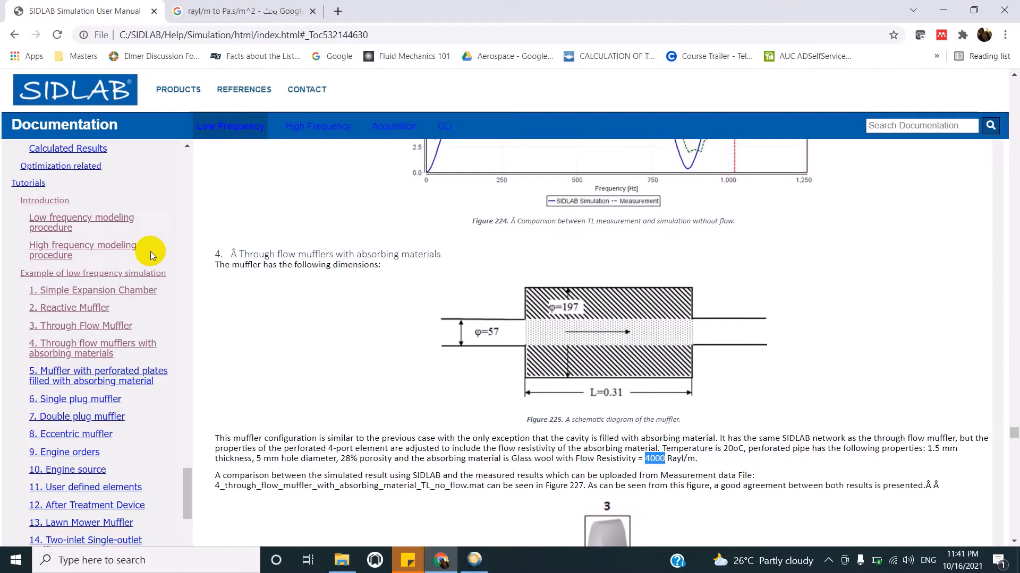
{"action": "key", "text": "alt+Tab"}
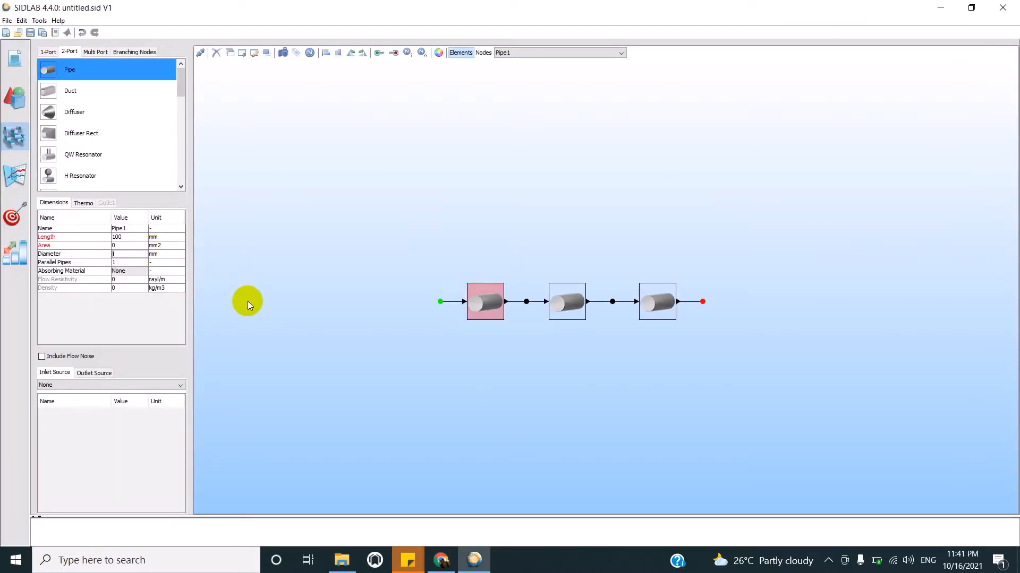
{"action": "type", "text": "7"}
{"action": "key", "text": "Return"}
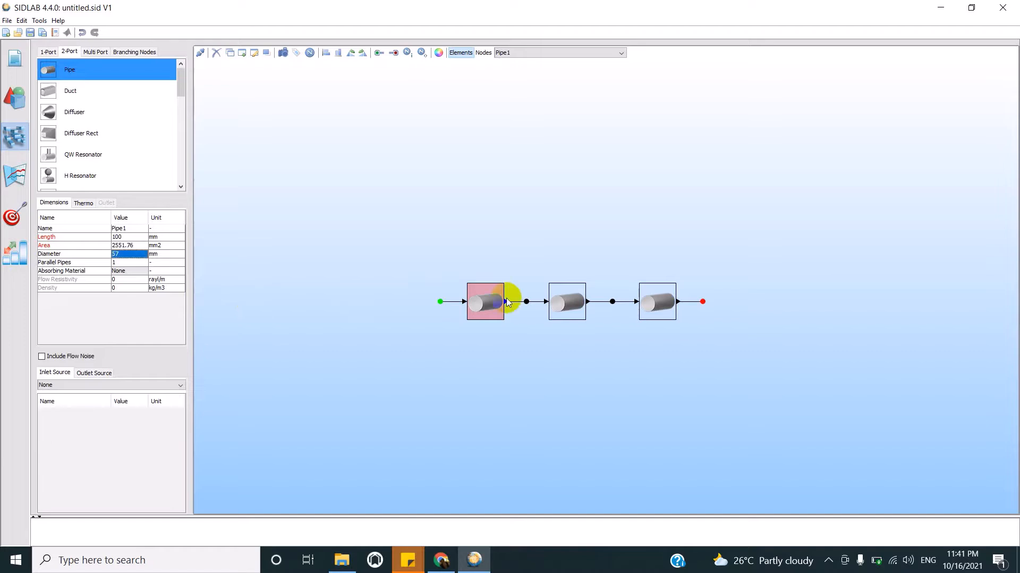
Set the middle pipe's length to 310 mm and its diameter to 197 mm
{"action": "left_click", "coordinate": [568, 301]}
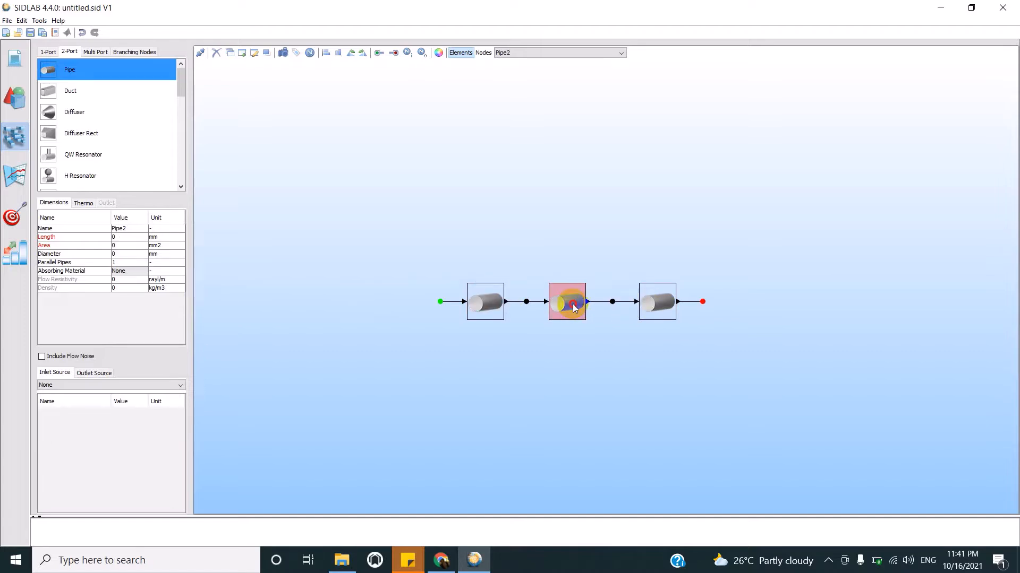
{"action": "double_click", "coordinate": [123, 236]}
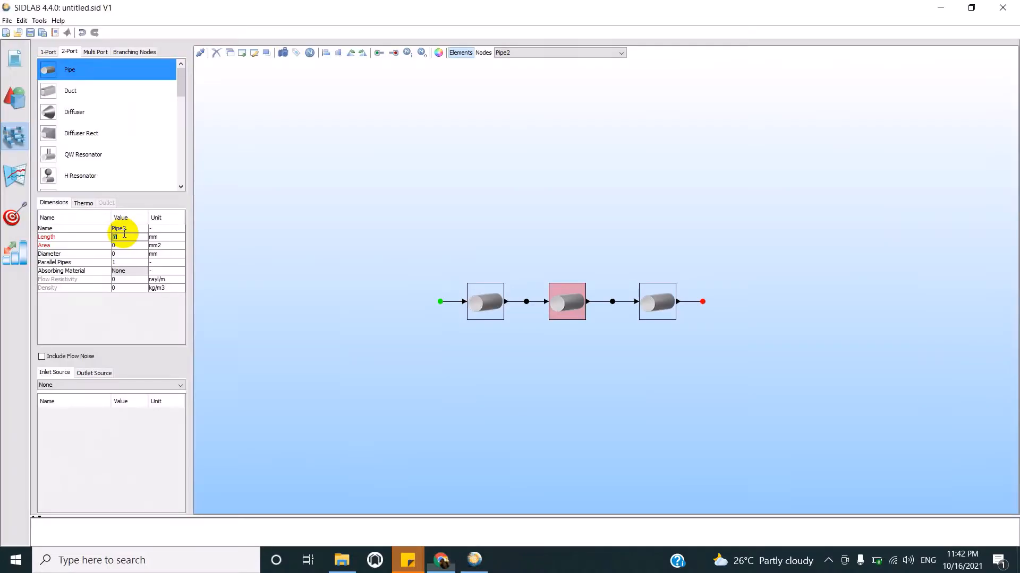
{"action": "type", "text": "310"}
{"action": "key", "text": "Return"}
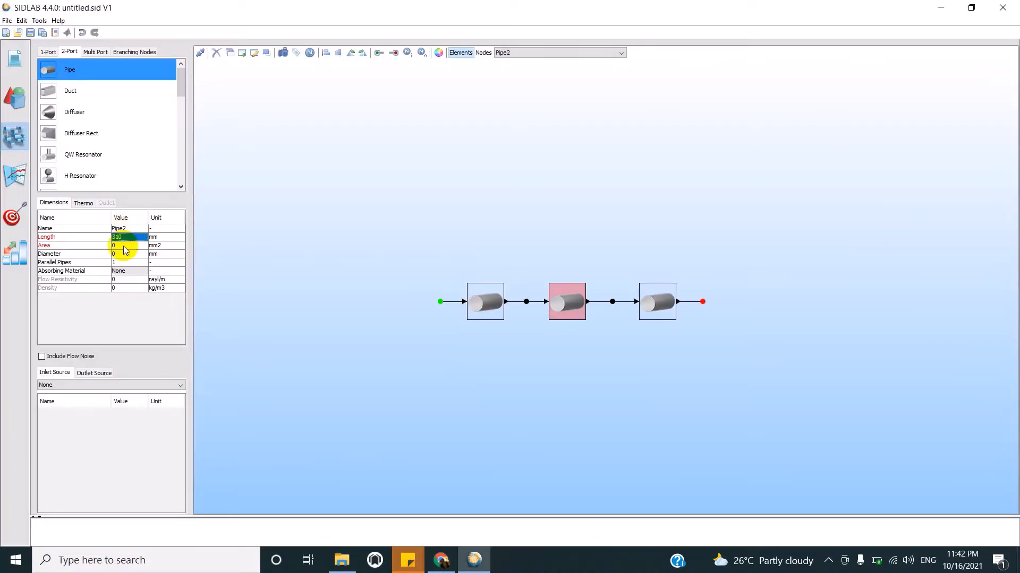
{"action": "double_click", "coordinate": [124, 254]}
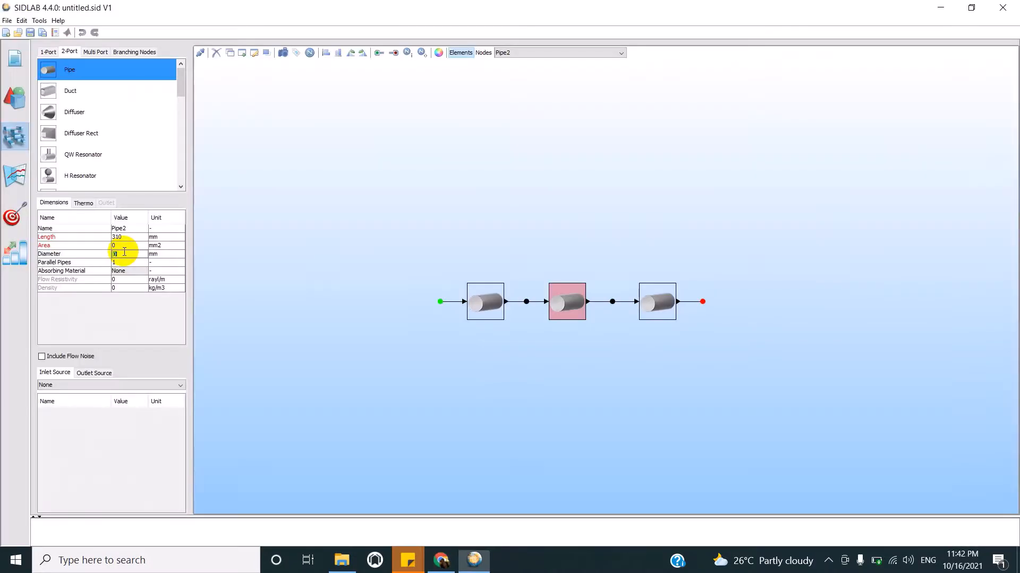
{"action": "type", "text": "197"}
{"action": "key", "text": "Return"}
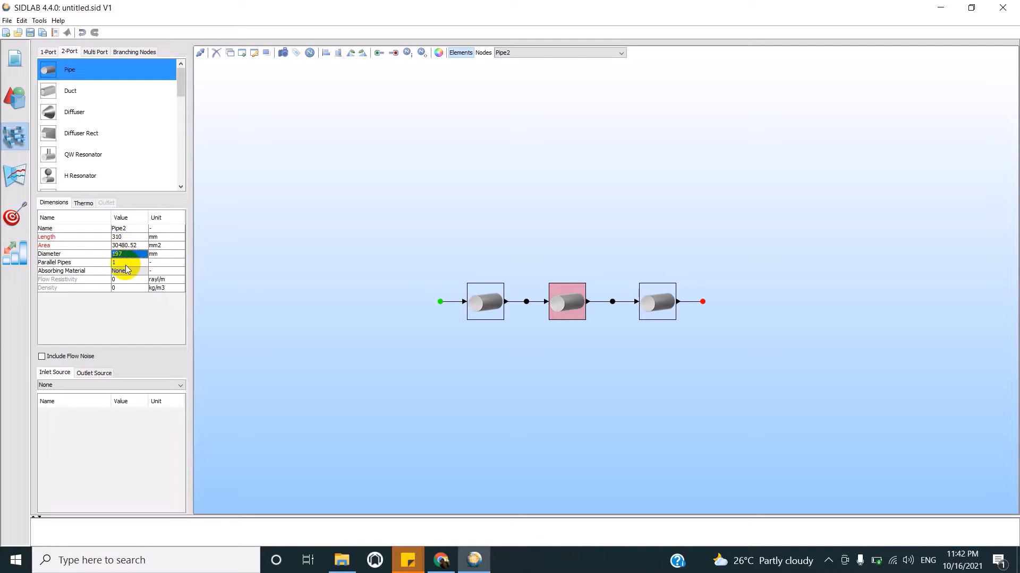
Fill the middle pipe with Glasswool absorbing material and set its flow resistivity to 4000 rayl/m
{"action": "double_click", "coordinate": [129, 272]}
{"action": "left_click", "coordinate": [133, 272]}
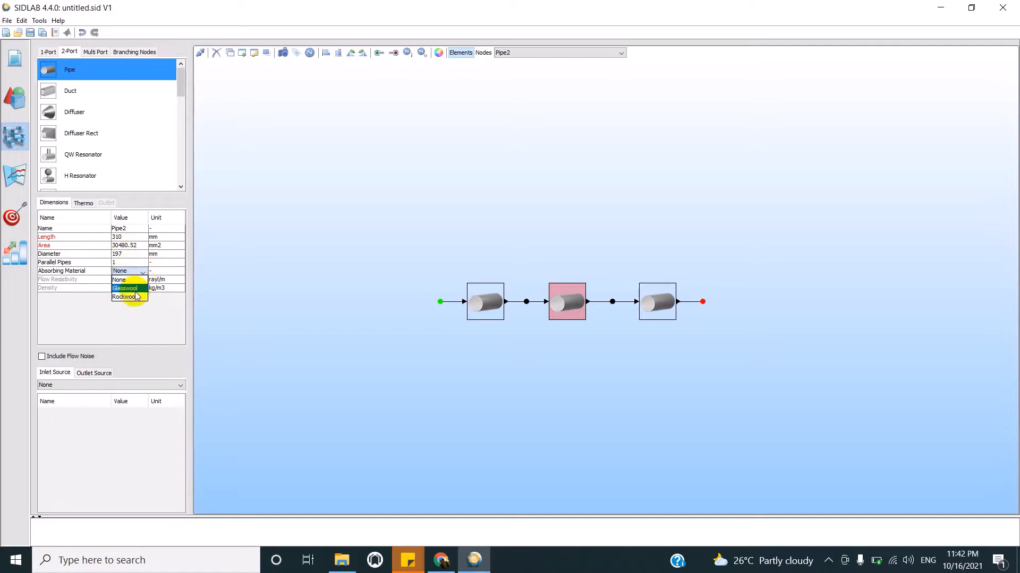
{"action": "left_click", "coordinate": [124, 288]}
{"action": "double_click", "coordinate": [130, 280]}
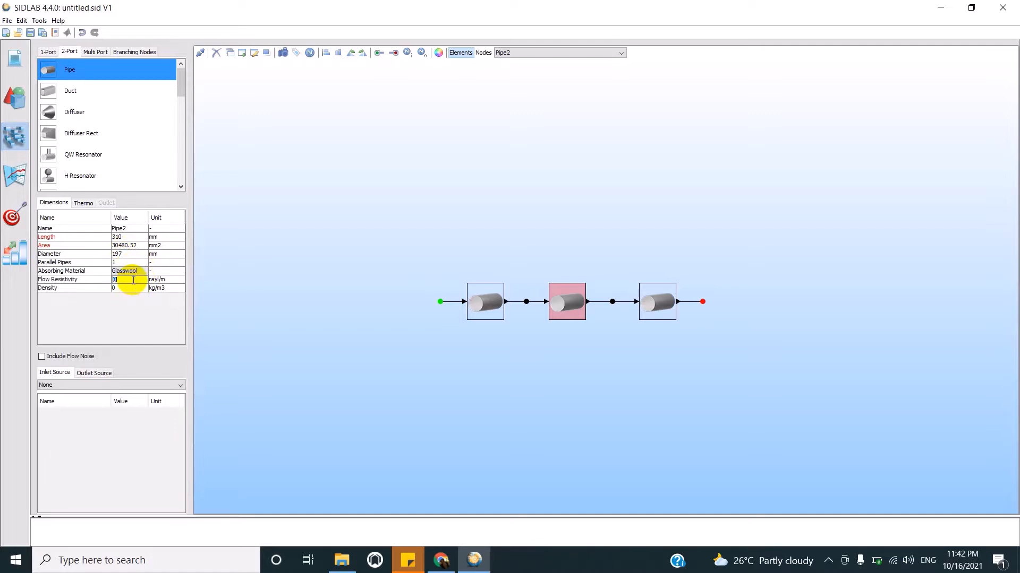
{"action": "type", "text": "400"}
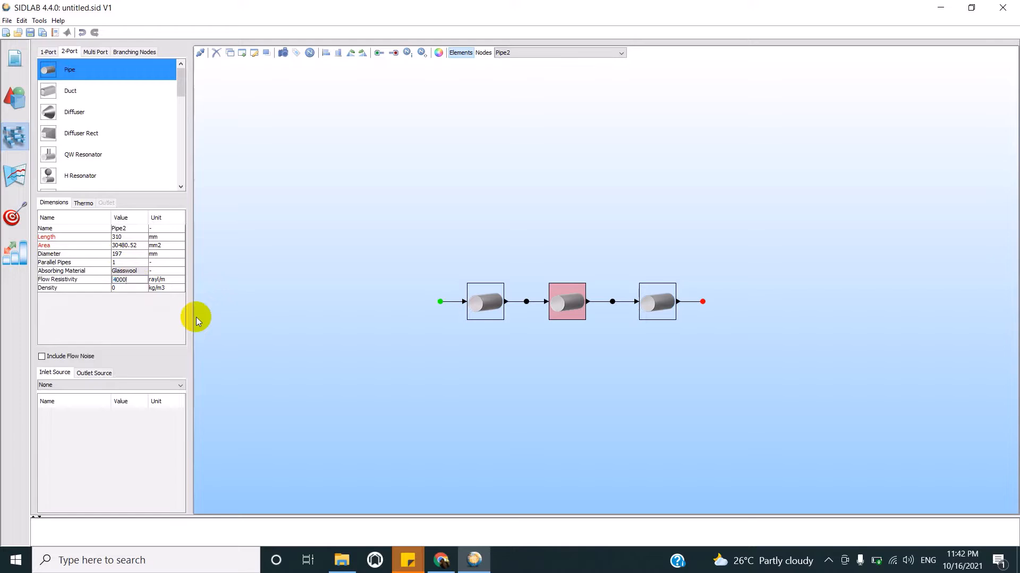
{"action": "type", "text": "0"}
{"action": "left_click", "coordinate": [301, 331]}
{"action": "left_click", "coordinate": [573, 304]}
Set the last pipe's length to 100 mm and its diameter to 57 mm
{"action": "left_click", "coordinate": [670, 302]}
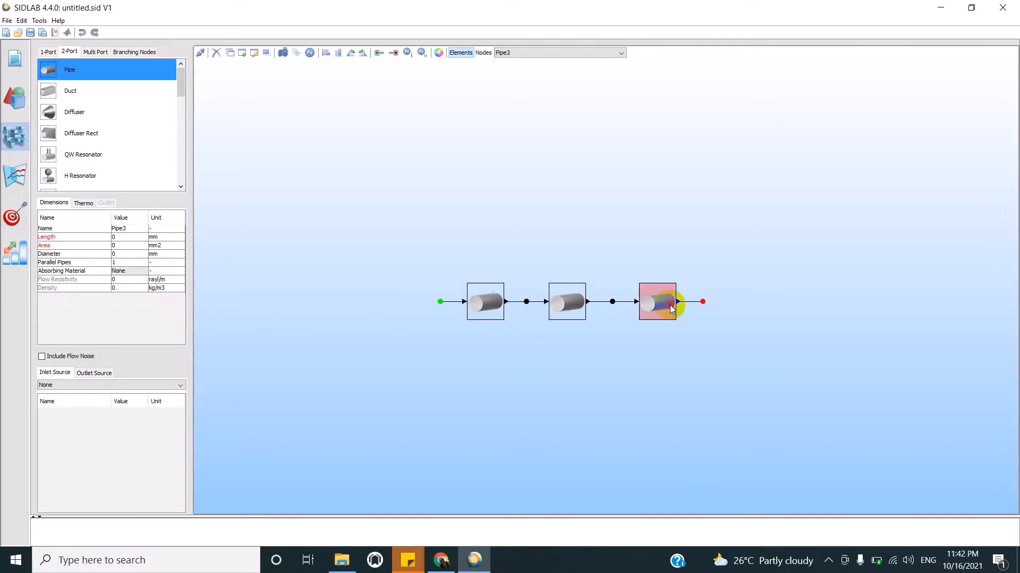
{"action": "double_click", "coordinate": [126, 237]}
{"action": "type", "text": "100"}
{"action": "key", "text": "Return"}
{"action": "double_click", "coordinate": [126, 254]}
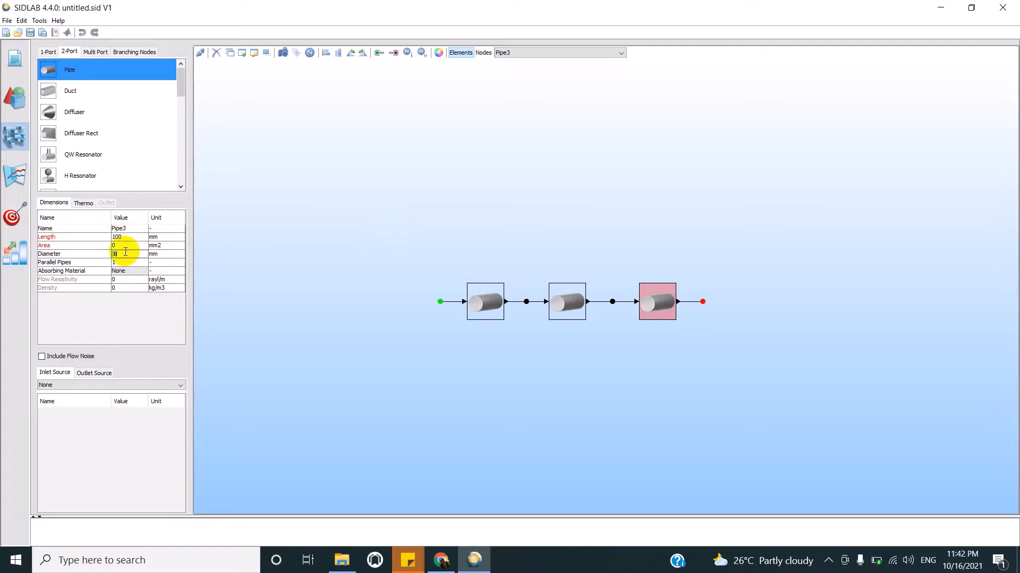
{"action": "type", "text": "57"}
{"action": "left_click", "coordinate": [432, 314]}
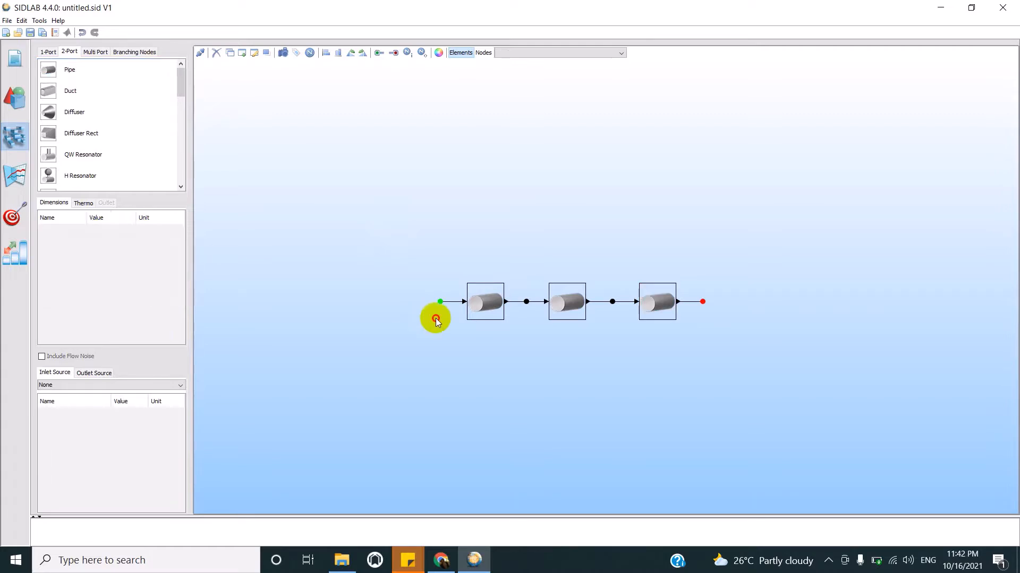
Set the frequency range to start at 10 and end at 1250, and calculate the network's acoustics
{"action": "left_click", "coordinate": [16, 175]}
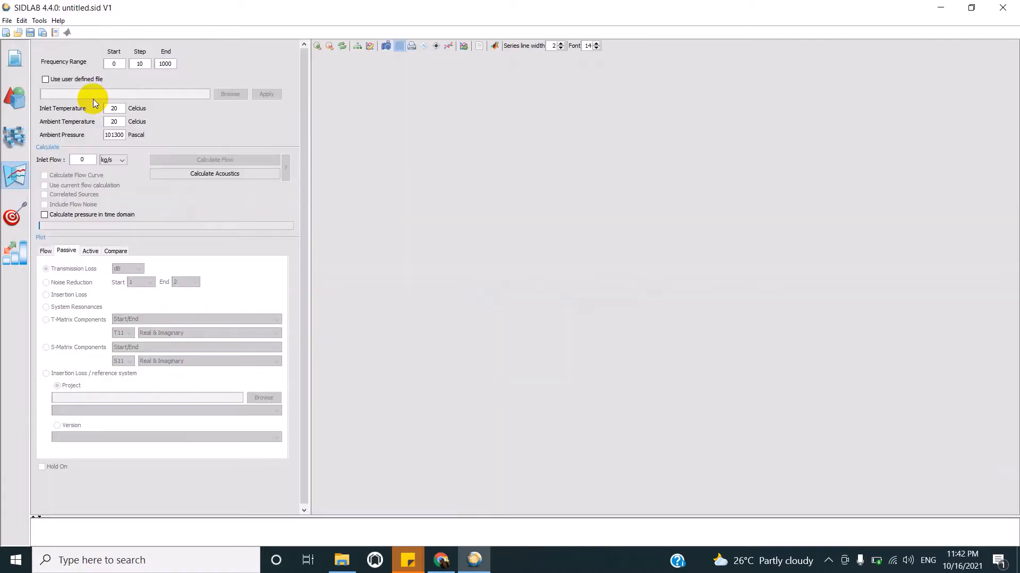
{"action": "double_click", "coordinate": [115, 64]}
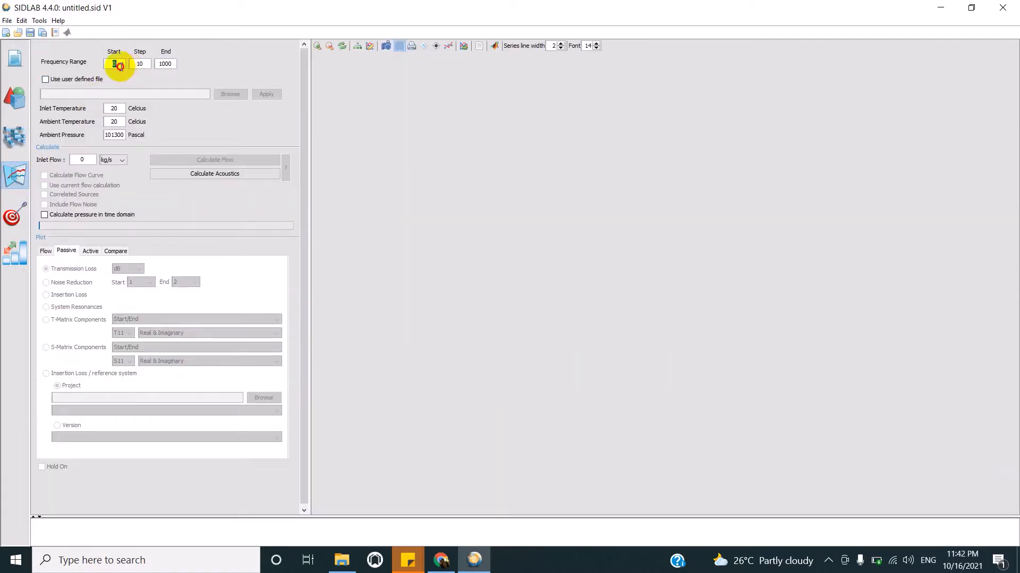
{"action": "type", "text": "10"}
{"action": "double_click", "coordinate": [166, 65]}
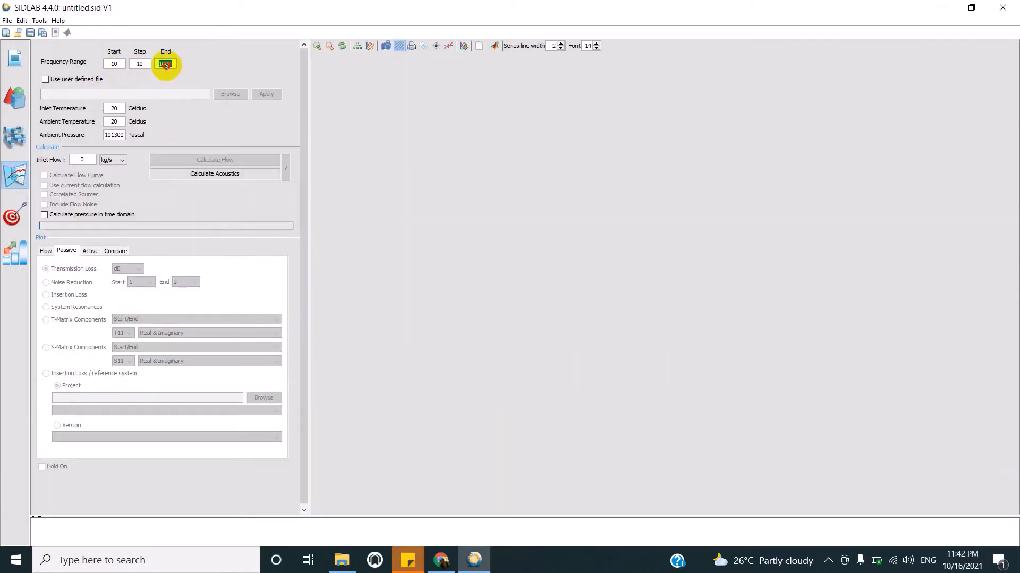
{"action": "type", "text": "1250"}
{"action": "left_click", "coordinate": [204, 175]}
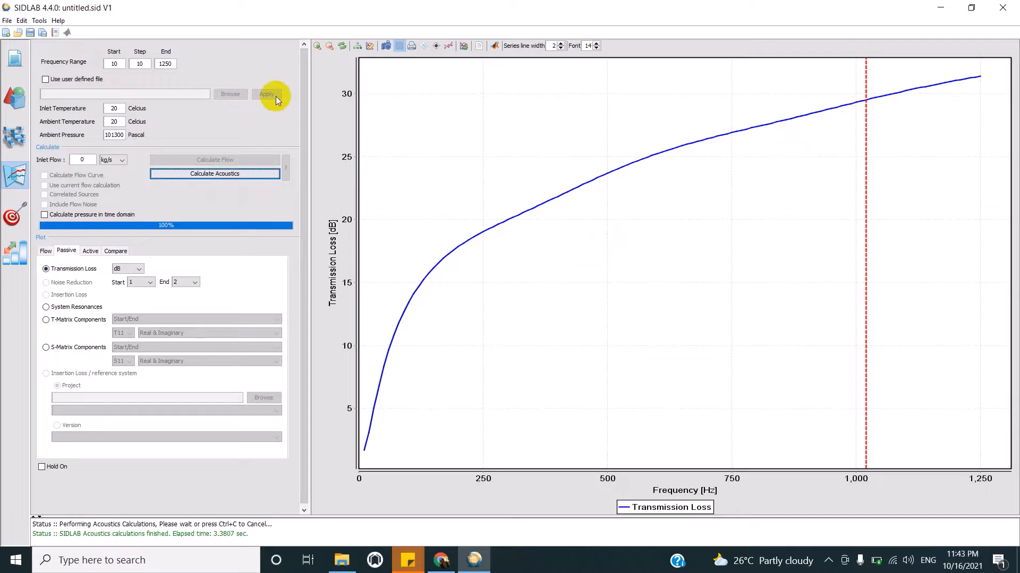
Launch COMSOL Multiphysics 5.6, dismissing the low-battery notice and closing the recovery files list
{"action": "left_click", "coordinate": [138, 561]}
{"action": "type", "text": "comso"}
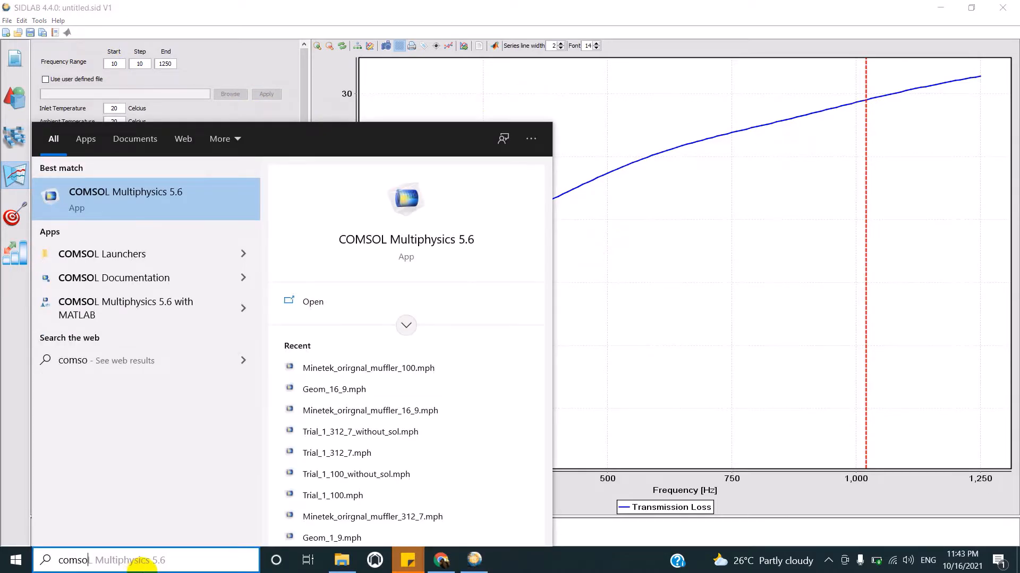
{"action": "key", "text": "Return"}
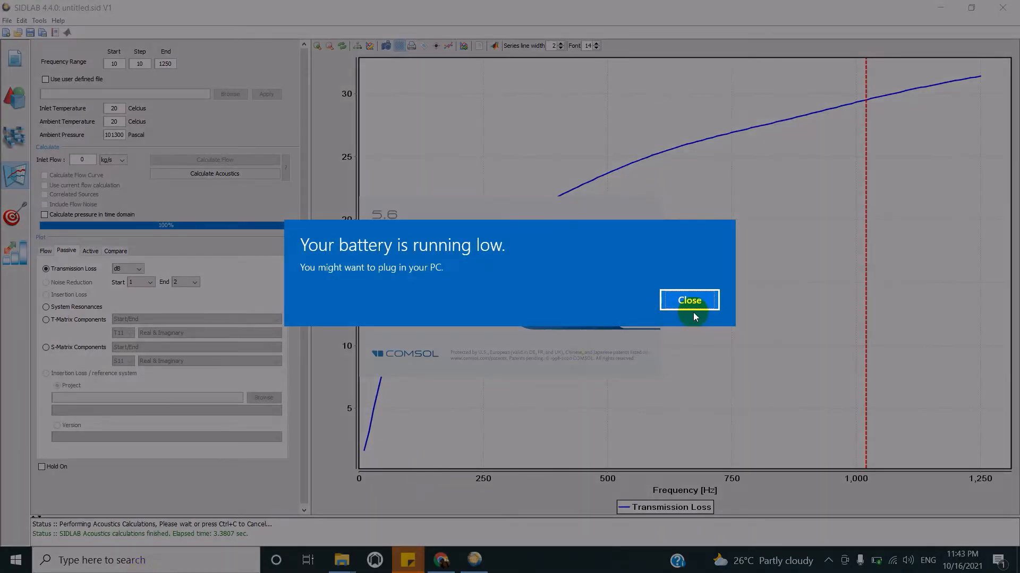
{"action": "left_click", "coordinate": [681, 300]}
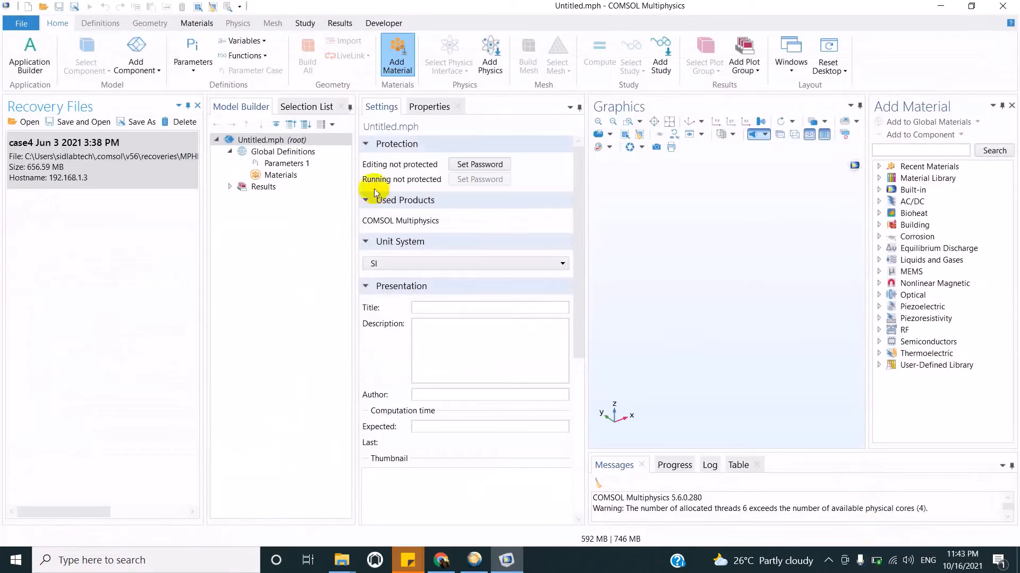
{"action": "left_click", "coordinate": [198, 105]}
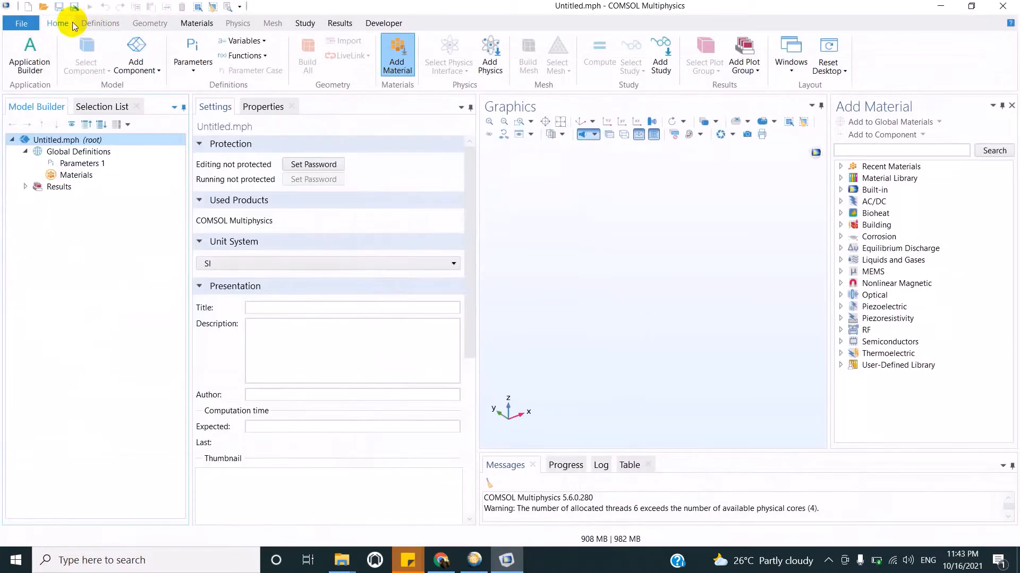
Start a new 3D model with the wizard and add the Pressure Acoustics, Frequency Domain (acpr) physics interface
{"action": "left_click", "coordinate": [29, 11]}
{"action": "left_click", "coordinate": [62, 103]}
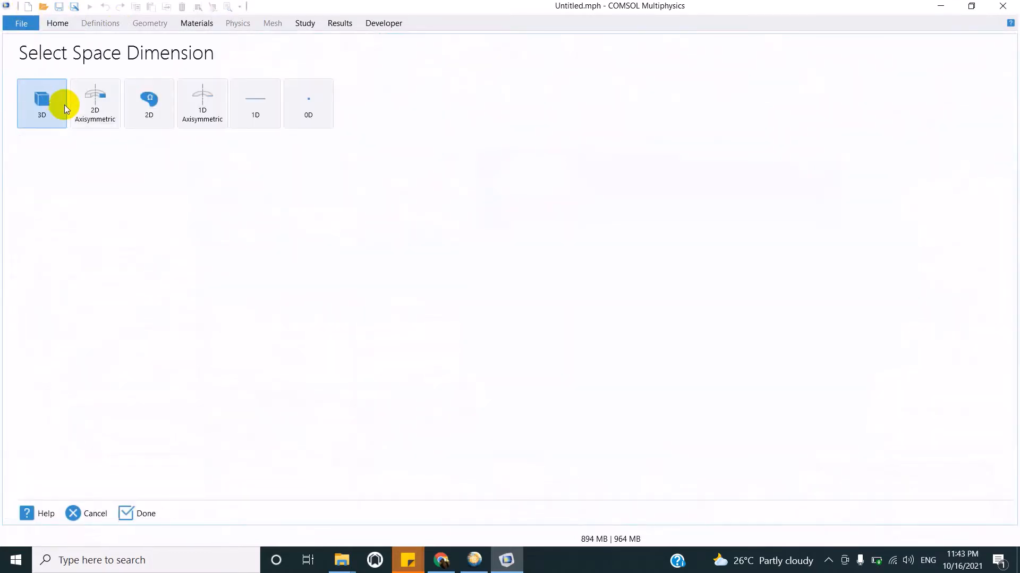
{"action": "left_click", "coordinate": [56, 115]}
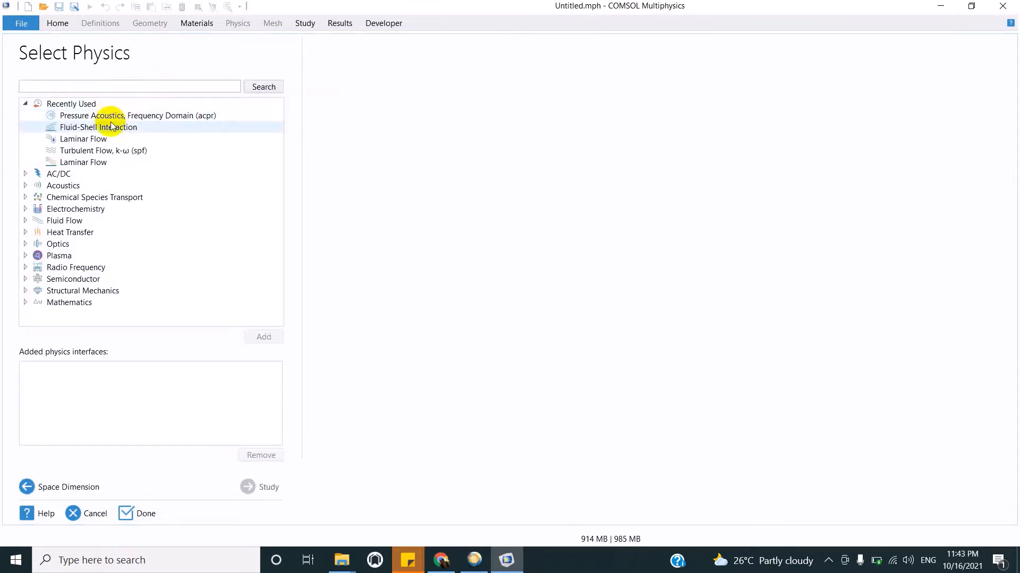
{"action": "left_click", "coordinate": [26, 186]}
{"action": "left_click", "coordinate": [92, 200]}
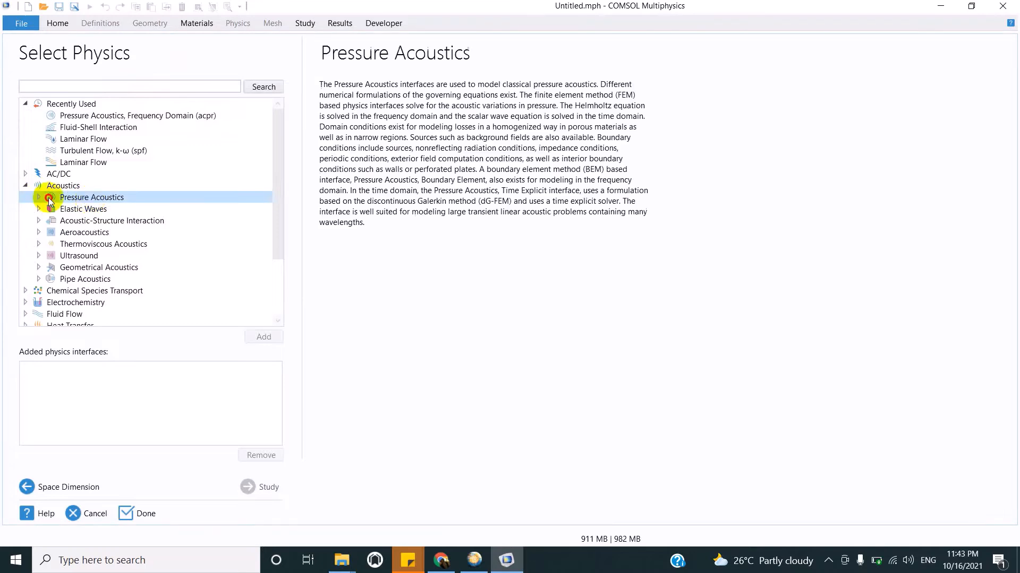
{"action": "left_click", "coordinate": [35, 198]}
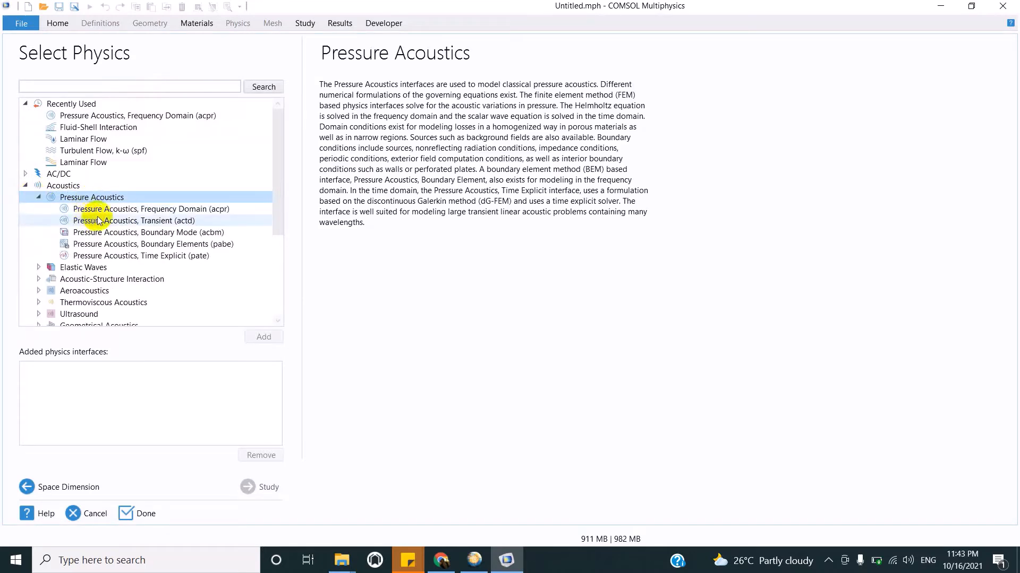
{"action": "left_click", "coordinate": [120, 211]}
{"action": "left_click", "coordinate": [265, 336]}
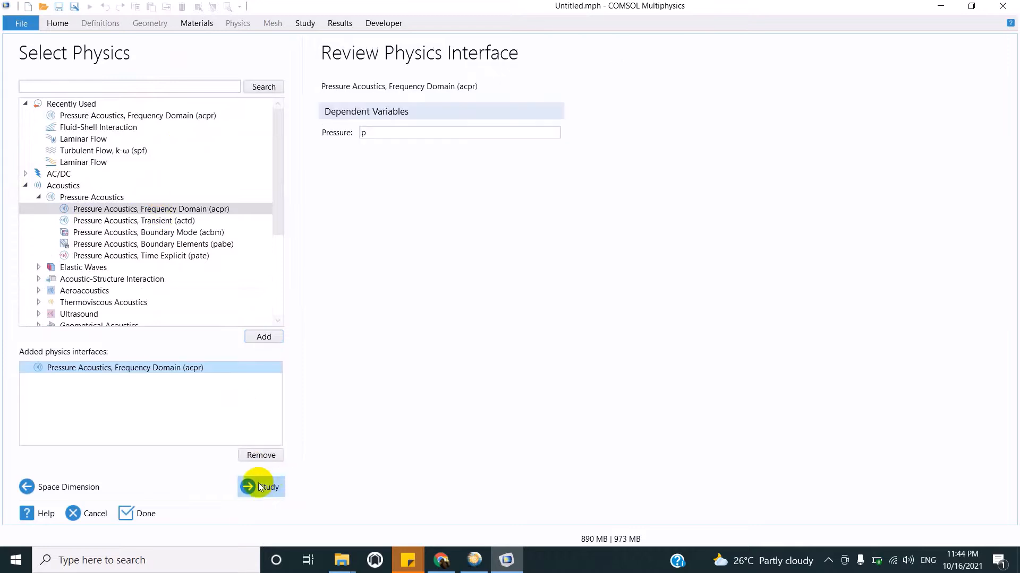
Add a Frequency Domain study and complete the model setup
{"action": "left_click", "coordinate": [255, 485]}
{"action": "left_click", "coordinate": [80, 111]}
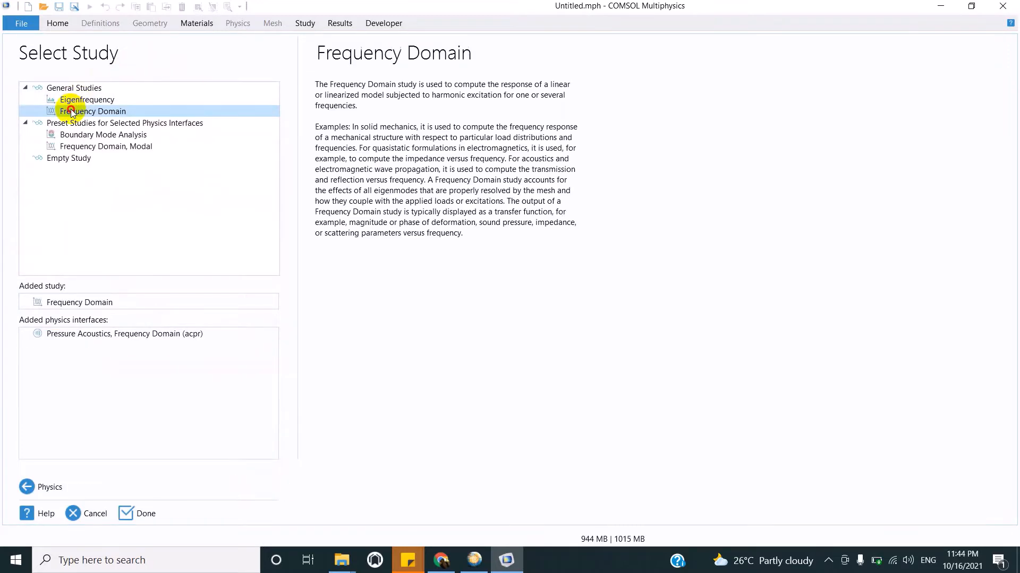
{"action": "left_click", "coordinate": [129, 510]}
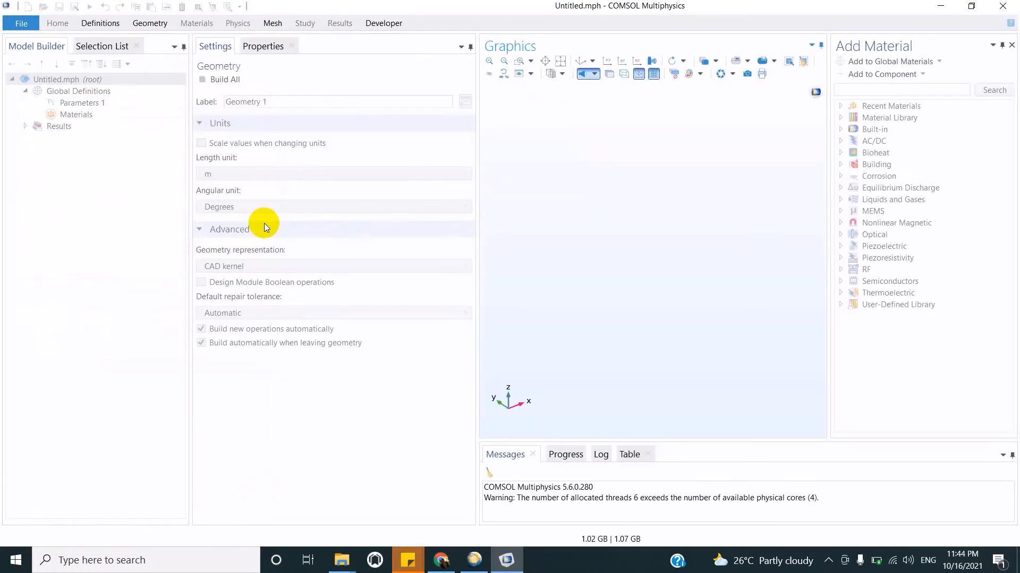
Build the inlet pipe as a solid cylinder of radius 0.057/2 m and height 0.1 m, and close the material browser
{"action": "left_click", "coordinate": [154, 23]}
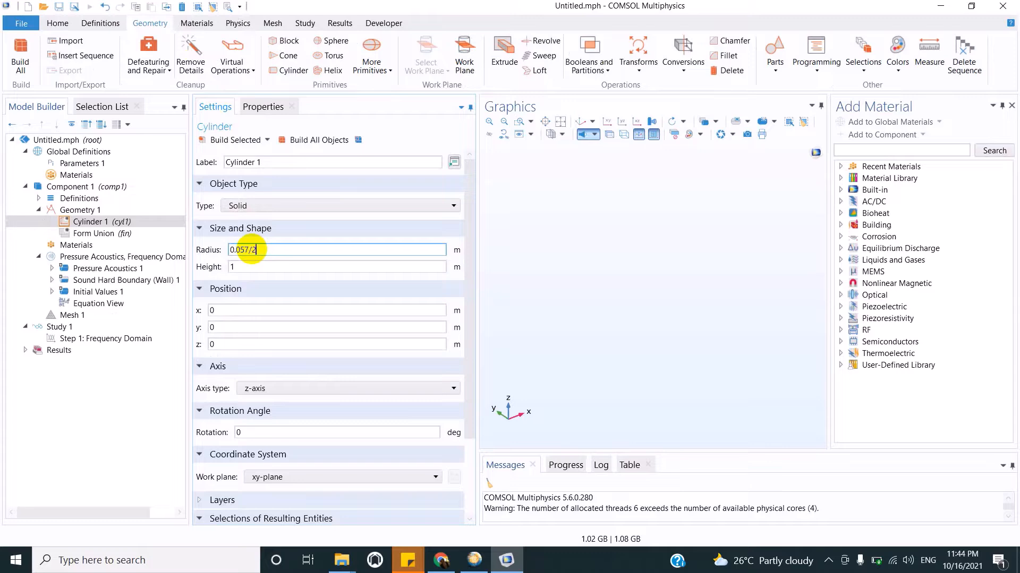
{"action": "key", "text": "alt+Tab"}
{"action": "key", "text": "alt+Tab"}
{"action": "key", "text": "Tab"}
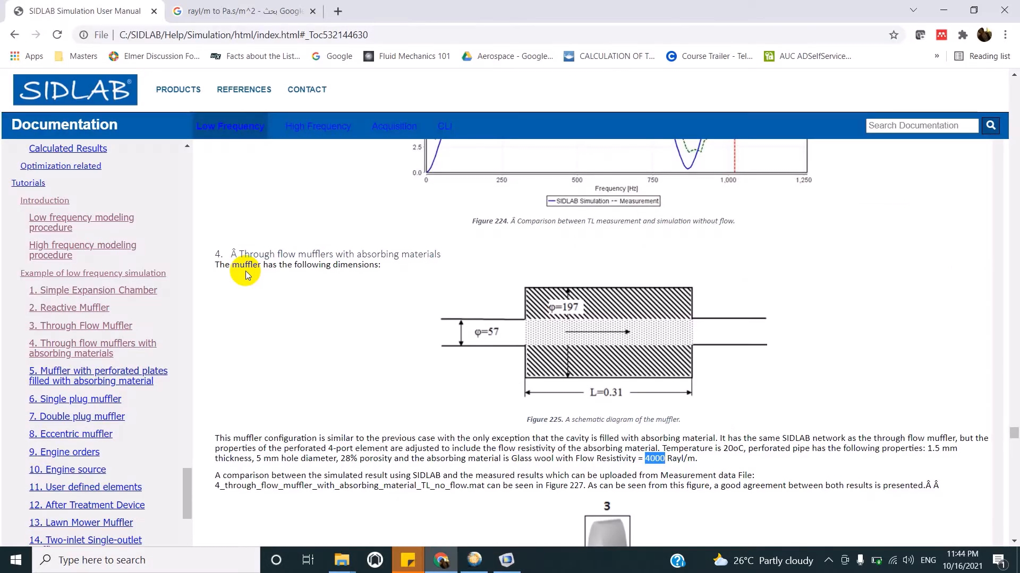
{"action": "key", "text": "alt+Tab"}
{"action": "key", "text": "alt+Tab"}
{"action": "key", "text": "Tab"}
{"action": "key", "text": "alt+Tab"}
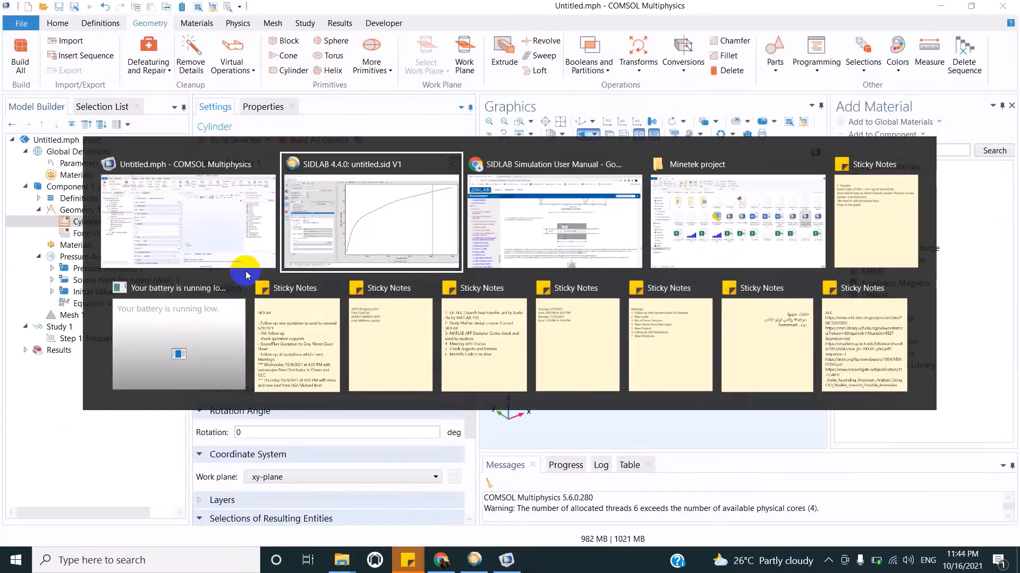
{"action": "key", "text": "alt+Tab"}
{"action": "key", "text": "alt+Tab"}
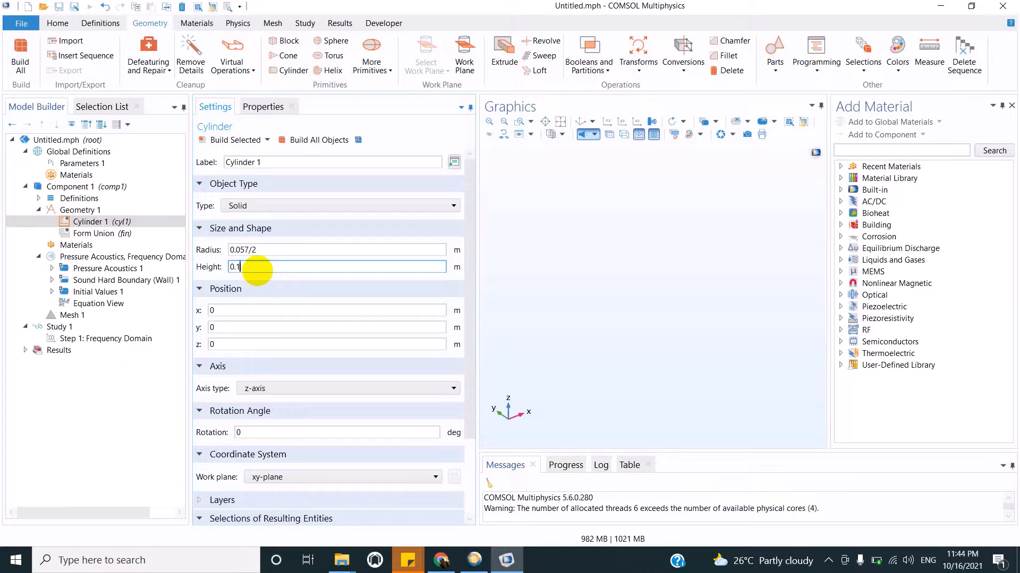
{"action": "left_click", "coordinate": [233, 142]}
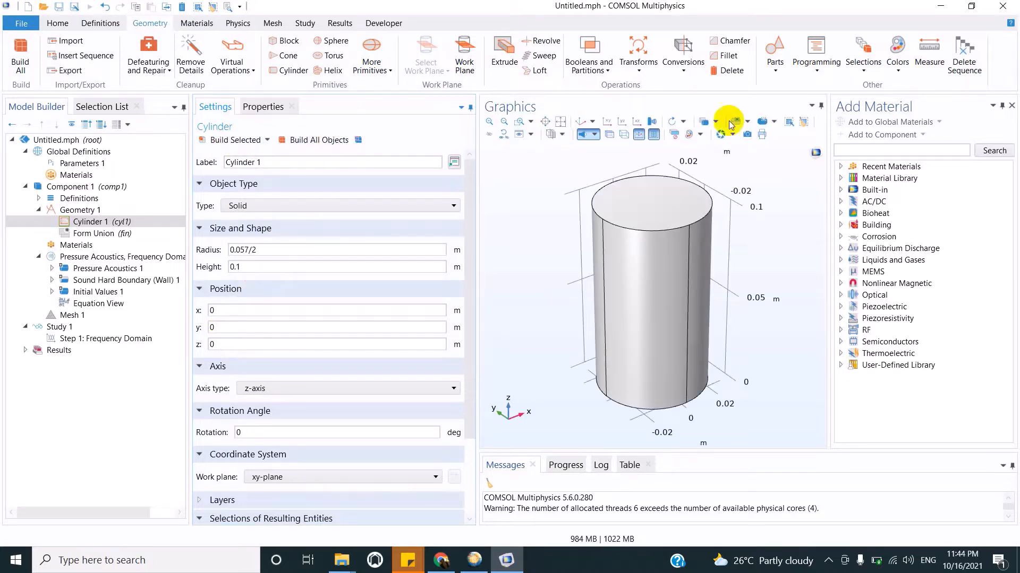
{"action": "left_click", "coordinate": [1013, 108]}
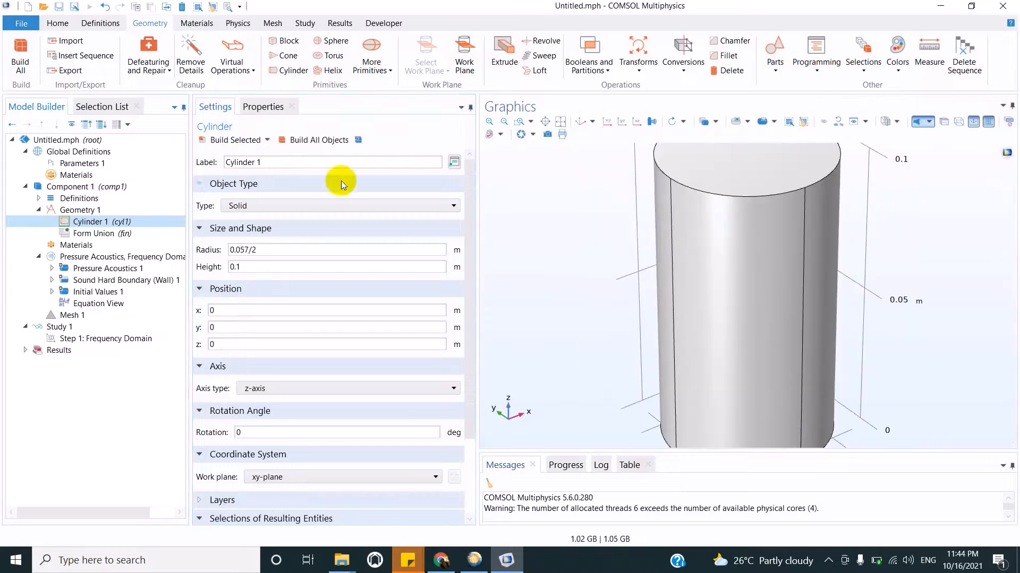
Add a second cylinder for the muffler chamber with a radius of 0.197/2 m, per the manual's drawing
{"action": "left_click", "coordinate": [287, 69]}
{"action": "left_click_drag", "start_coordinate": [574, 293], "coordinate": [585, 205]}
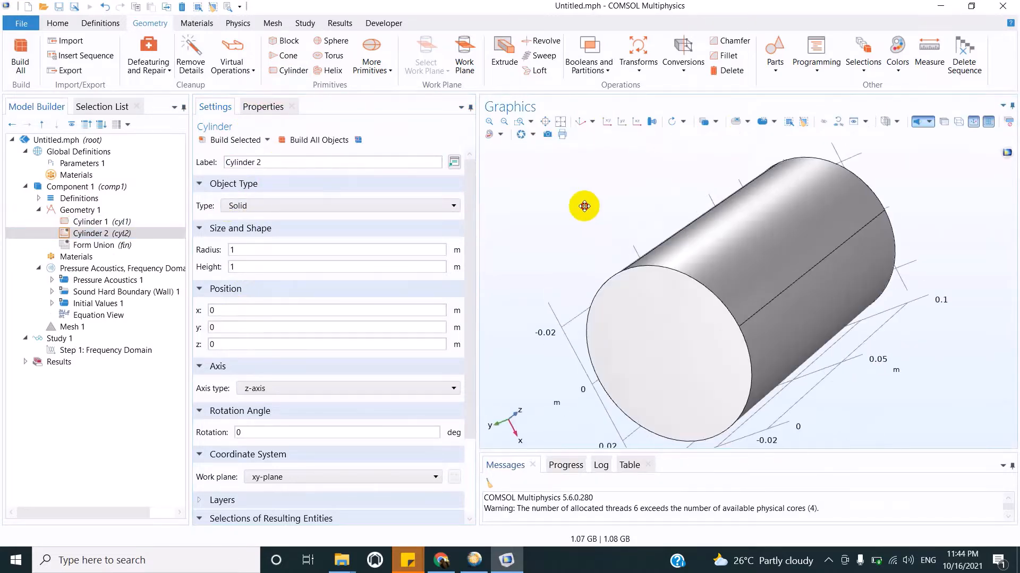
{"action": "left_click", "coordinate": [504, 122]}
{"action": "left_click", "coordinate": [504, 122]}
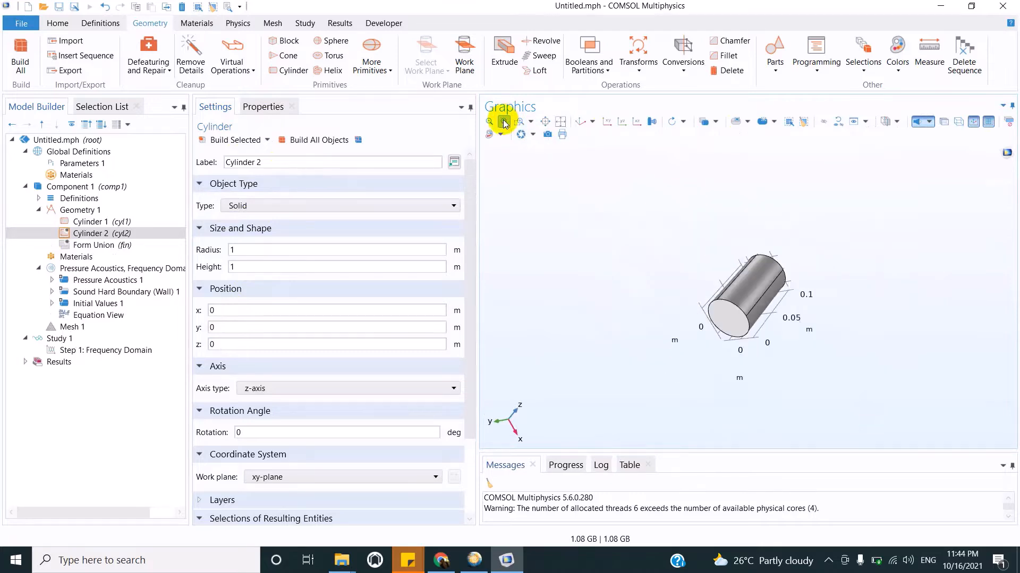
{"action": "left_click", "coordinate": [254, 248]}
{"action": "double_click", "coordinate": [254, 248]}
{"action": "key", "text": "alt+Tab"}
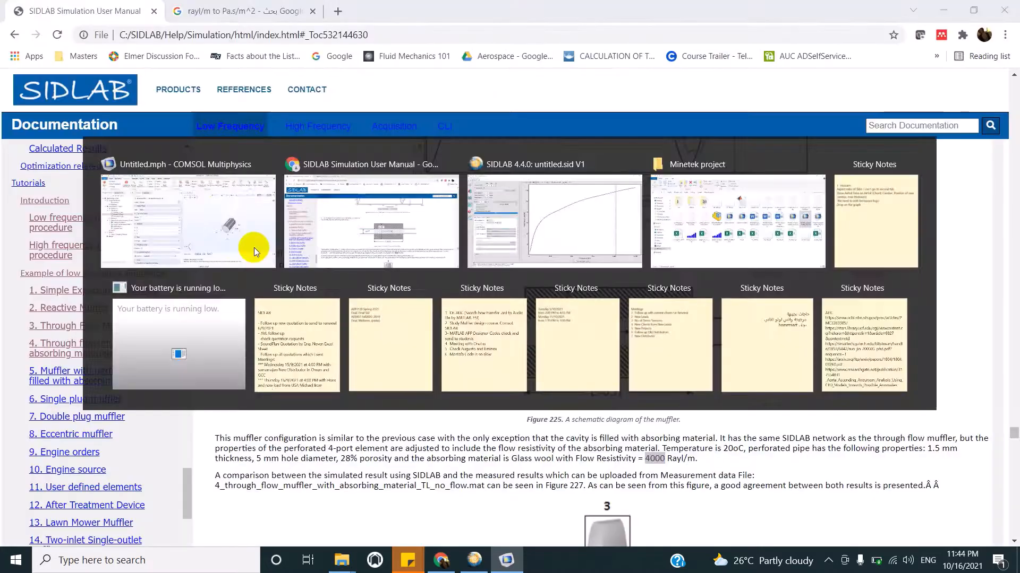
{"action": "key", "text": "alt+Tab"}
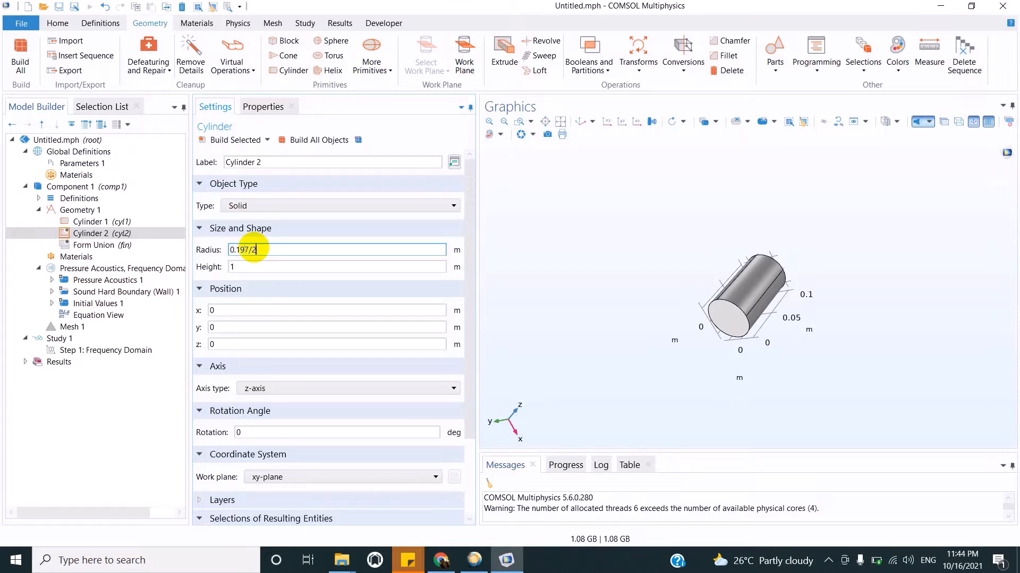
Set the chamber cylinder's height to 0.312 m and its z position to 0.1 m, and build it
{"action": "left_click", "coordinate": [266, 269]}
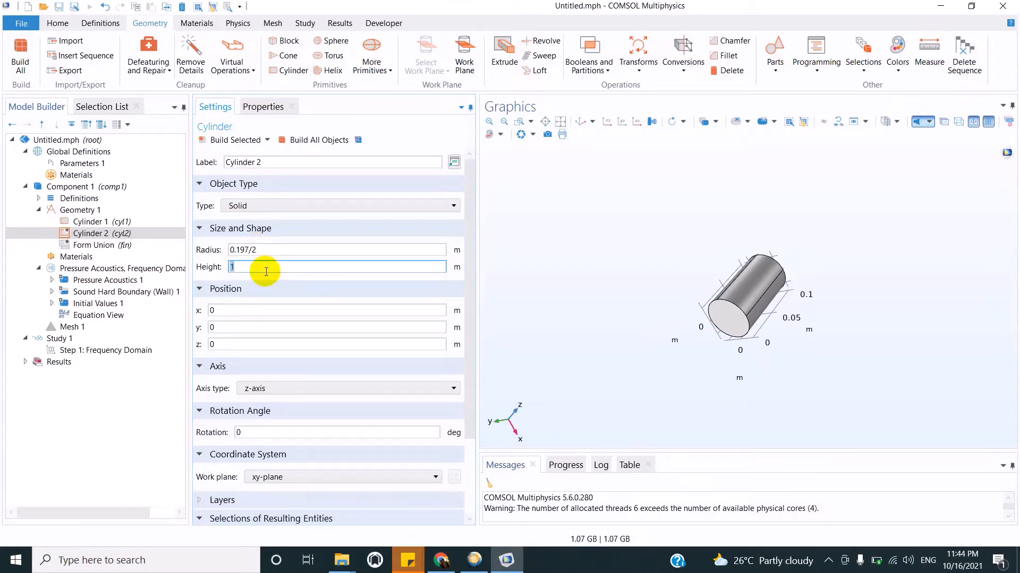
{"action": "type", "text": "0.312"}
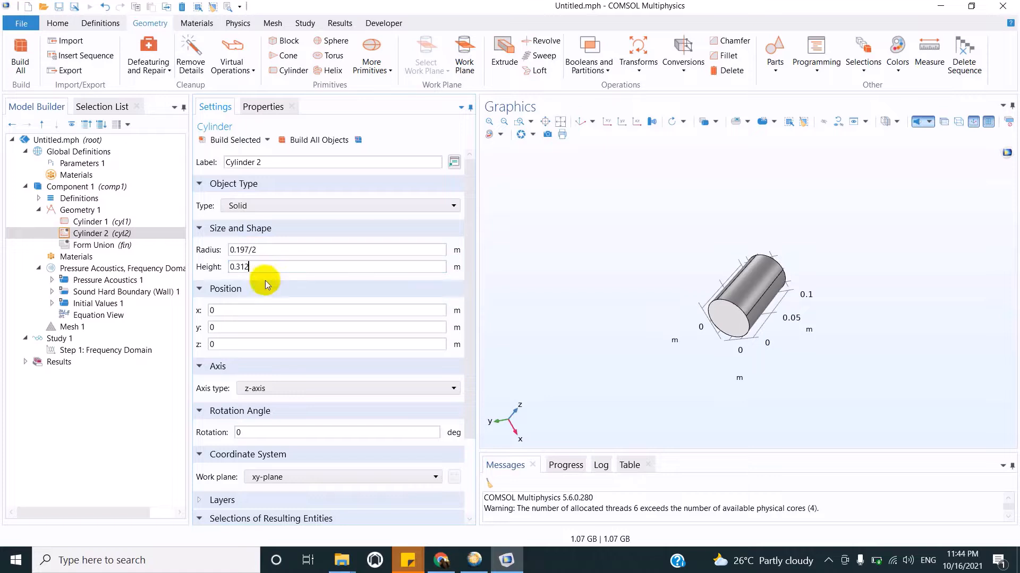
{"action": "left_click", "coordinate": [249, 345]}
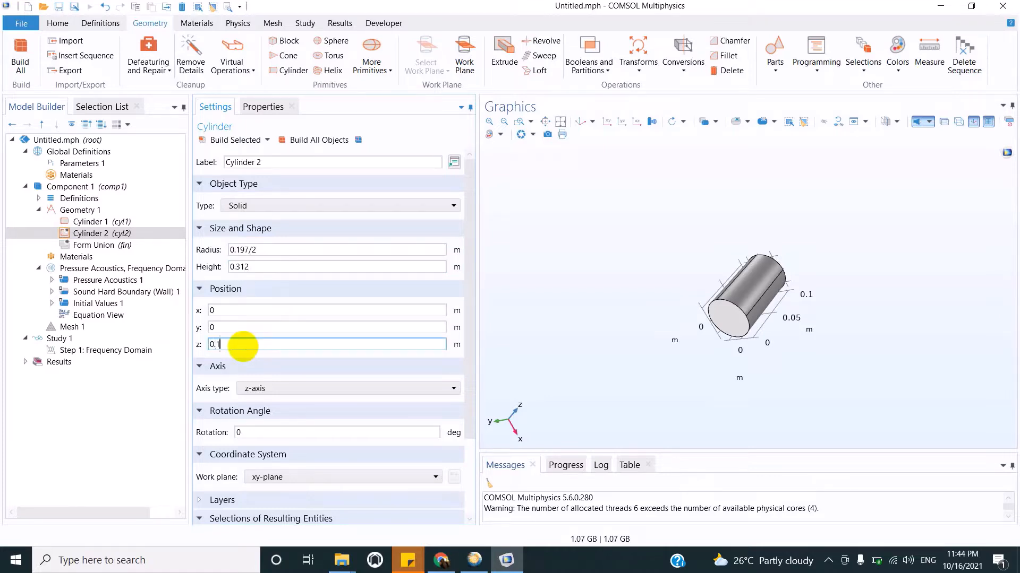
{"action": "type", "text": ".1"}
{"action": "left_click", "coordinate": [228, 139]}
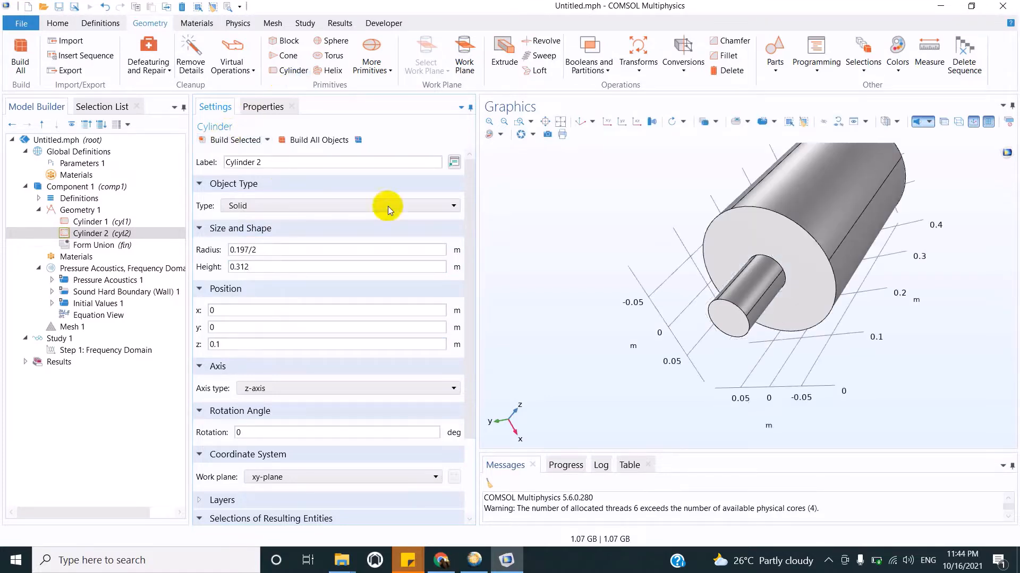
Add a third cylinder for the outlet pipe with radius 0.057/2 m, height 0.1 m and z position 0.41 m
{"action": "left_click", "coordinate": [504, 122]}
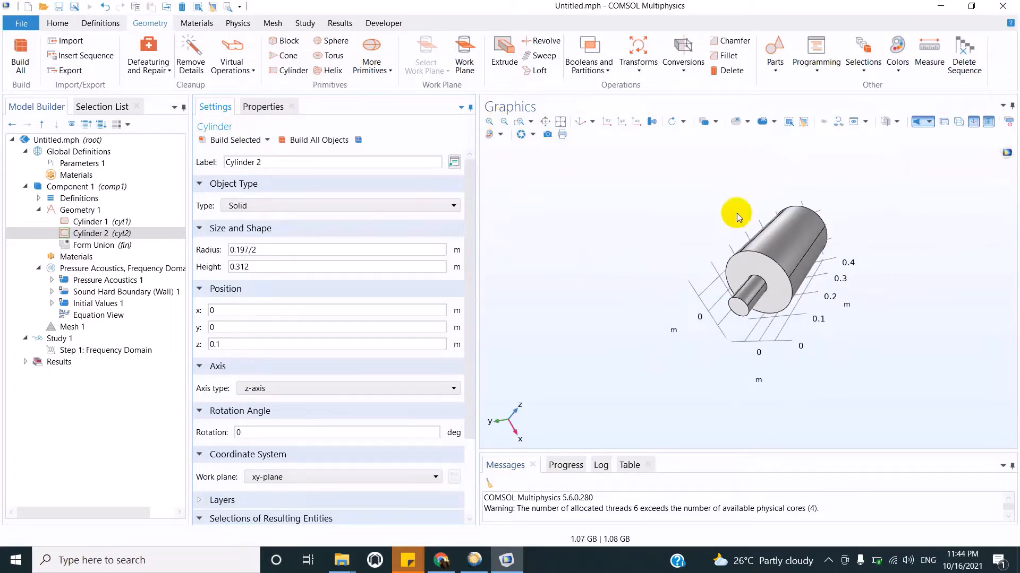
{"action": "left_click_drag", "start_coordinate": [683, 216], "coordinate": [647, 252]}
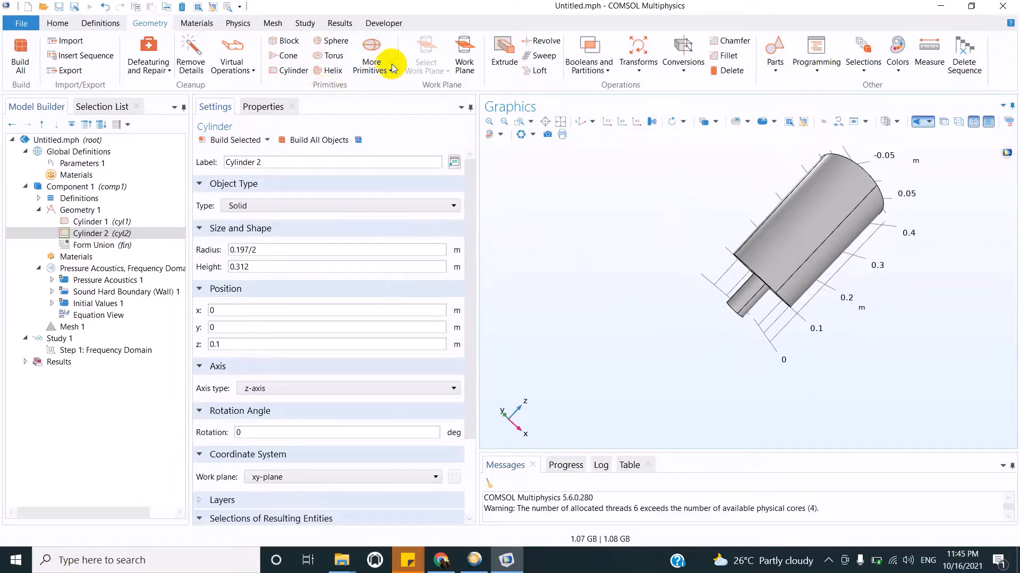
{"action": "left_click", "coordinate": [289, 70]}
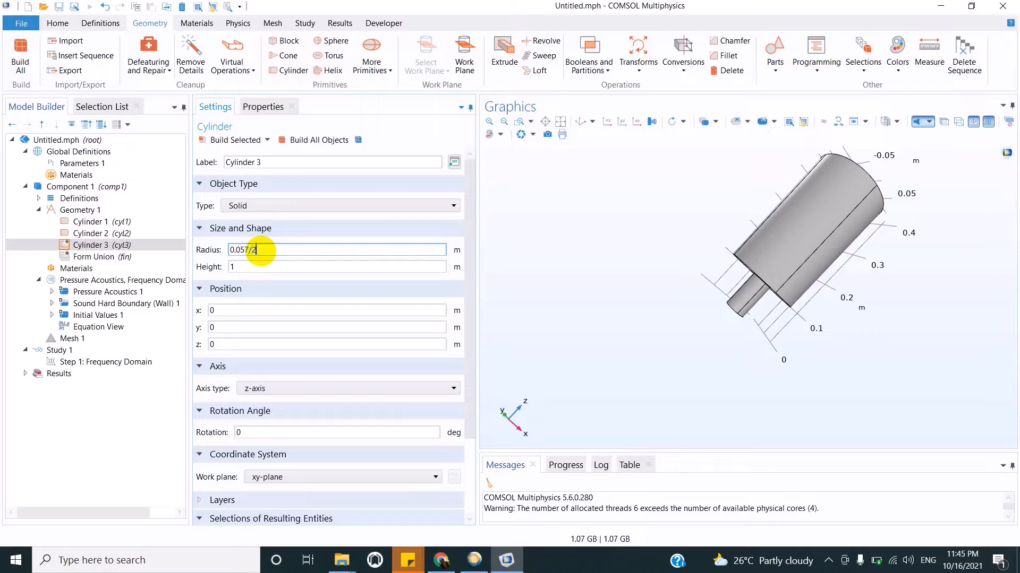
{"action": "left_click", "coordinate": [252, 269]}
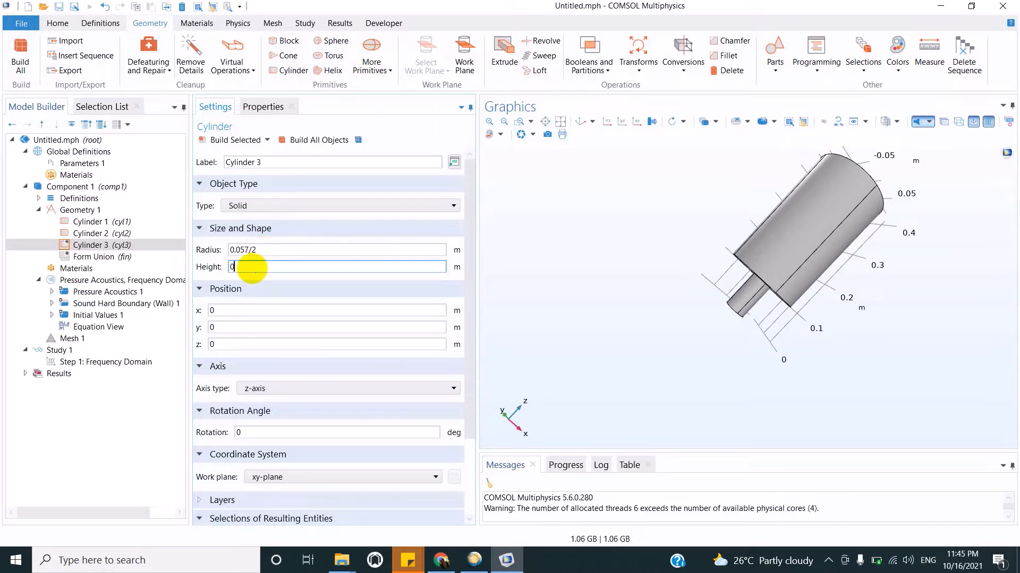
{"action": "left_click", "coordinate": [241, 346]}
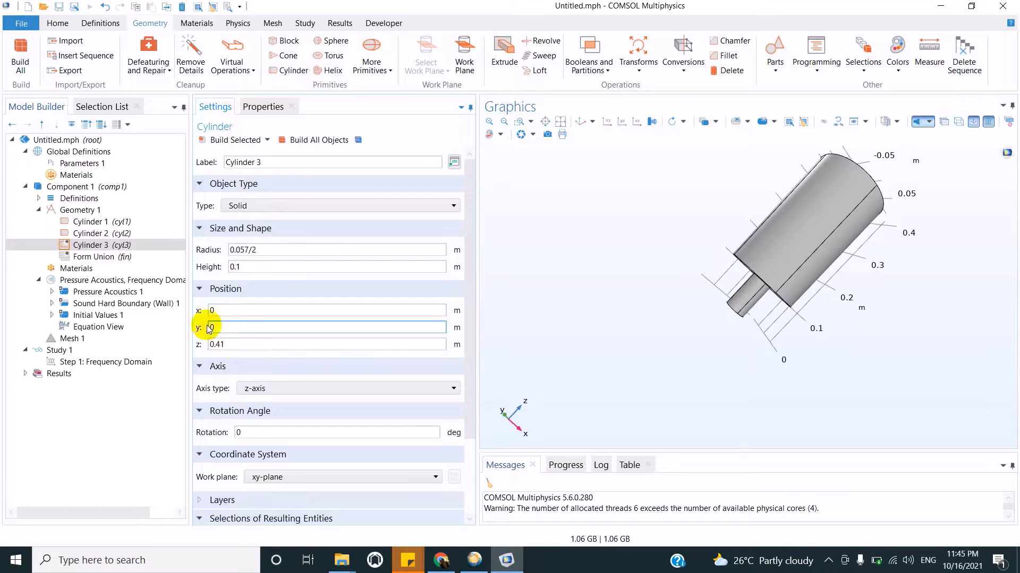
Correct the chamber cylinder's height to 0.31 m per the manual's drawing, and build the outlet pipe cylinder
{"action": "left_click", "coordinate": [118, 236]}
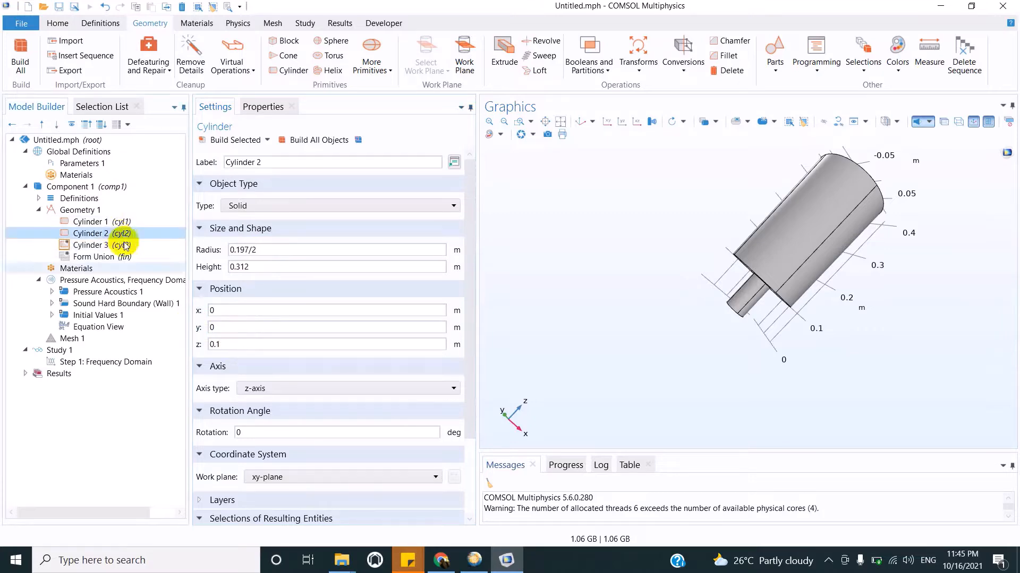
{"action": "left_click", "coordinate": [267, 265]}
{"action": "key", "text": "BackSpace"}
{"action": "key", "text": "alt+Tab"}
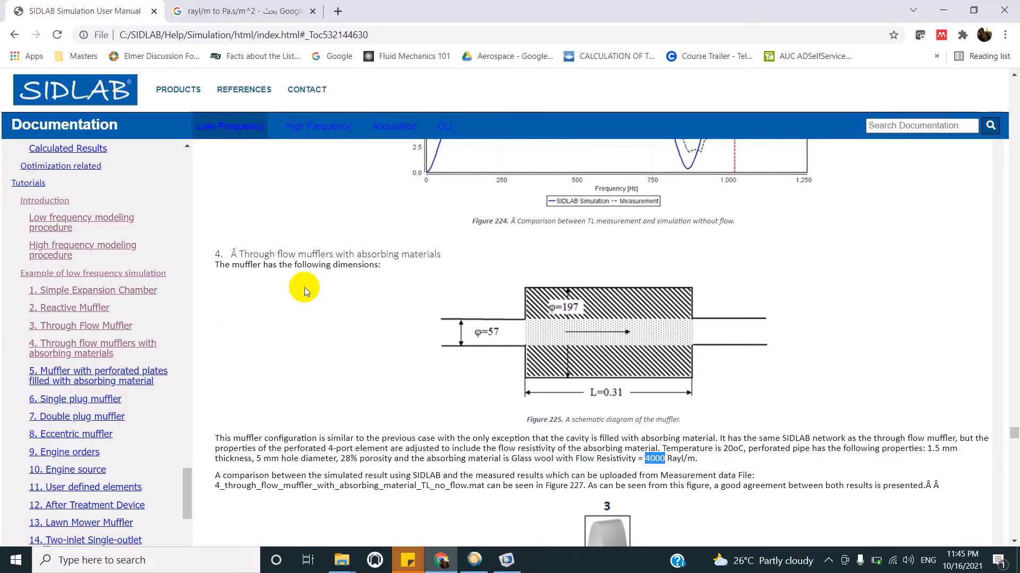
{"action": "key", "text": "alt+Tab"}
{"action": "left_click", "coordinate": [117, 249]}
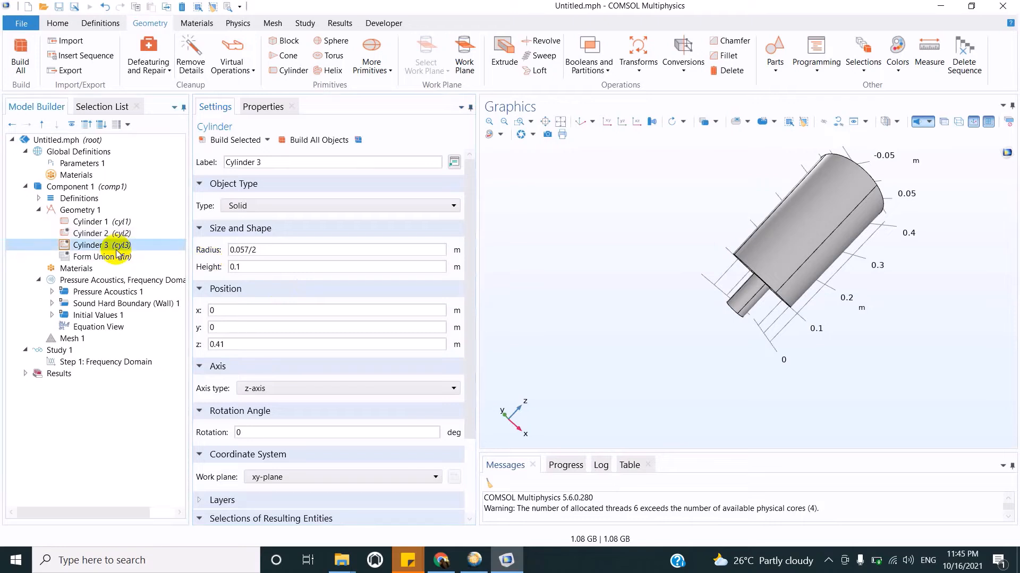
{"action": "left_click", "coordinate": [230, 139]}
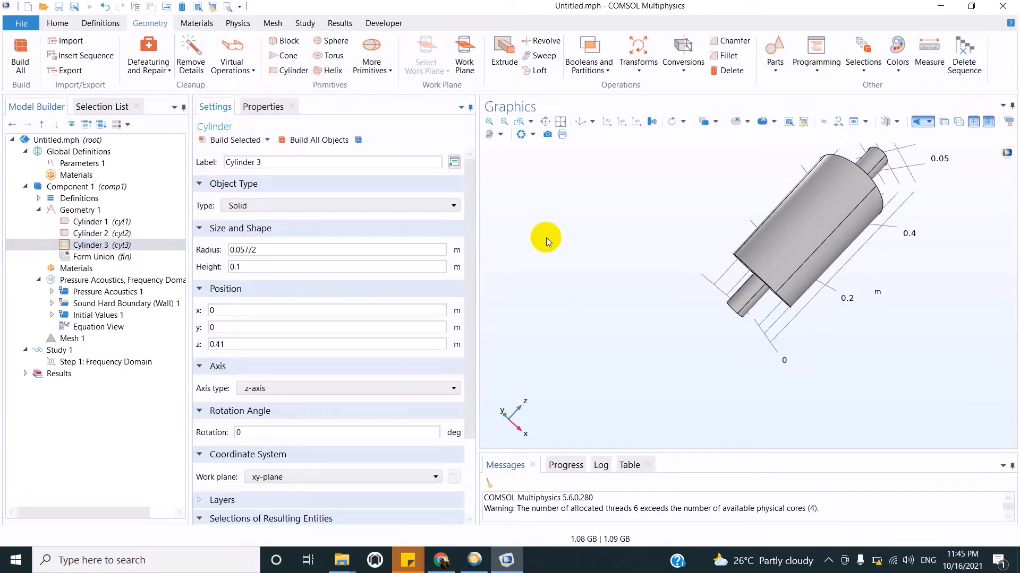
Form the union of the three cylinders and assign the built-in Air material to all domains, closing the material browser
{"action": "left_click_drag", "start_coordinate": [653, 223], "coordinate": [682, 221]}
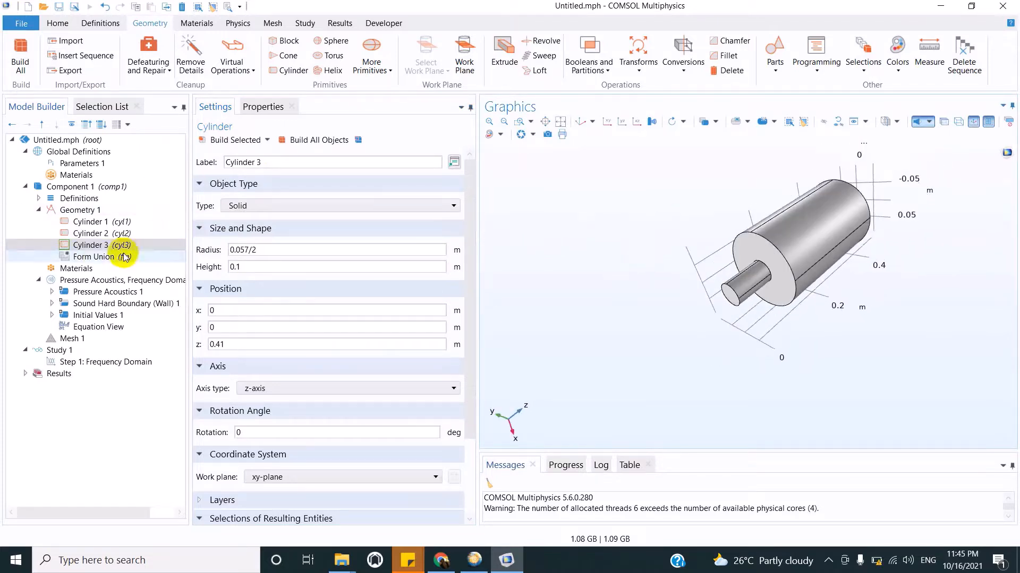
{"action": "left_click", "coordinate": [93, 258]}
{"action": "left_click", "coordinate": [77, 268]}
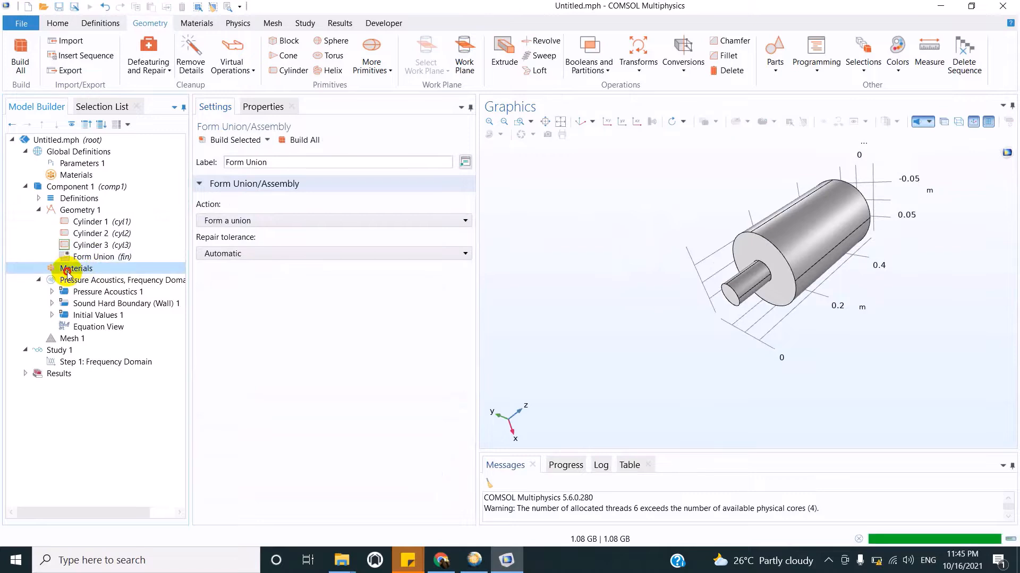
{"action": "left_click", "coordinate": [196, 23]}
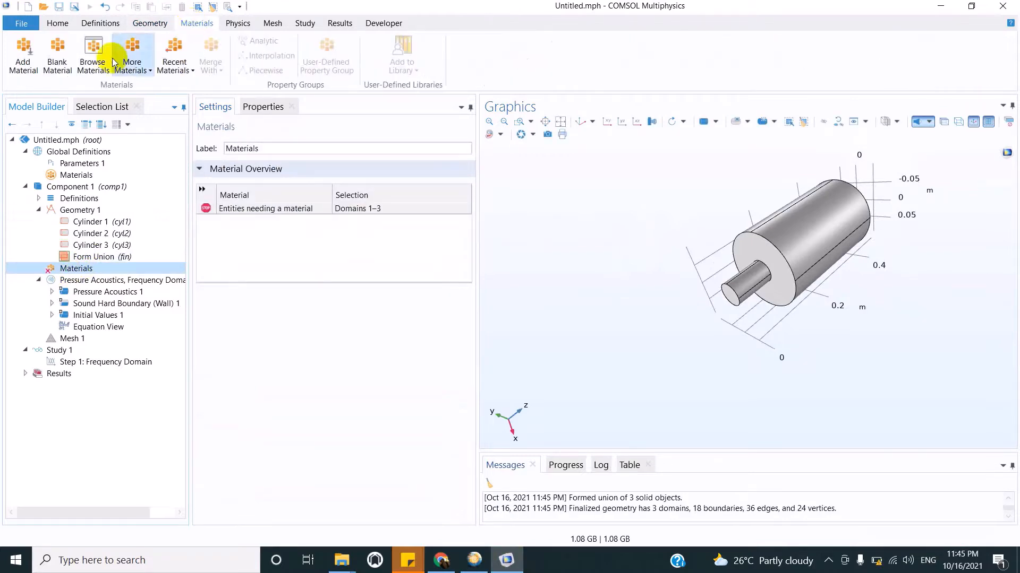
{"action": "left_click", "coordinate": [23, 66]}
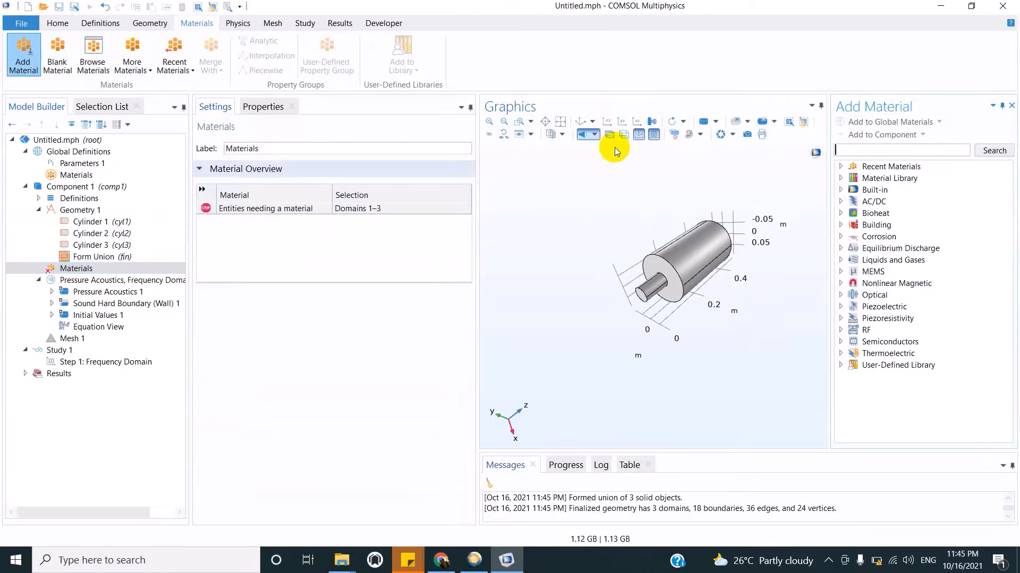
{"action": "left_click", "coordinate": [840, 190]}
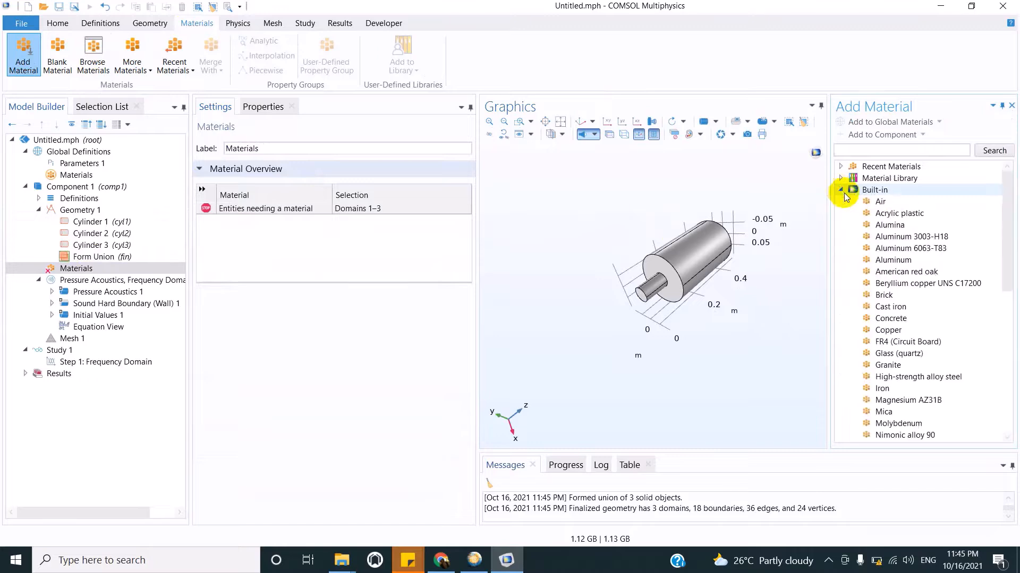
{"action": "left_click", "coordinate": [879, 201]}
{"action": "left_click", "coordinate": [890, 123]}
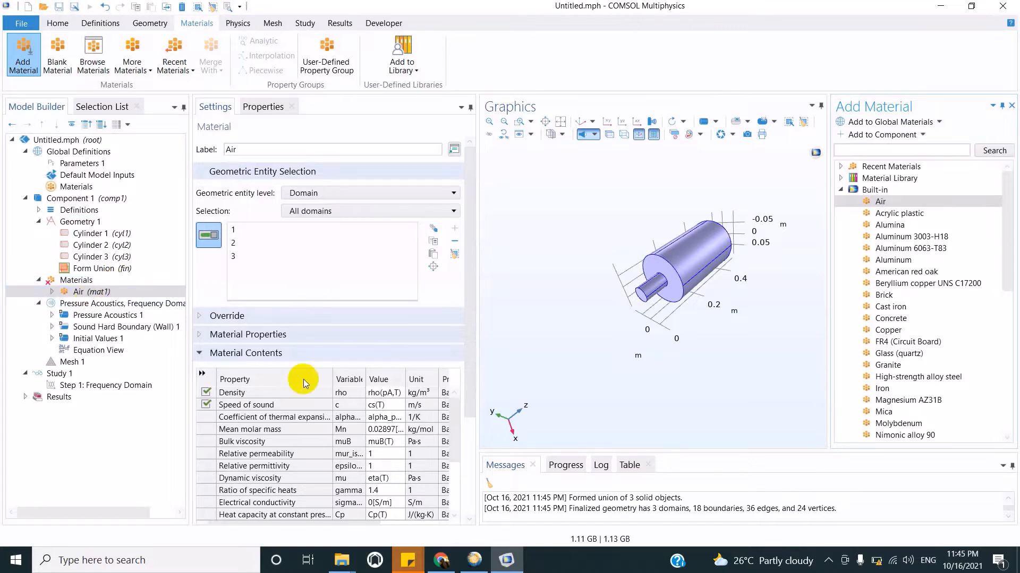
{"action": "left_click", "coordinate": [85, 280]}
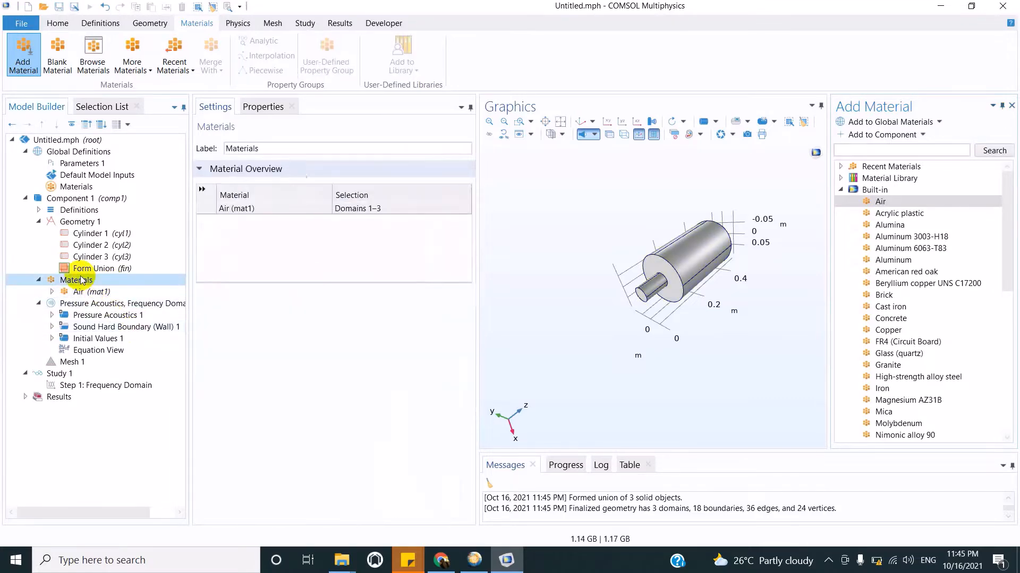
{"action": "left_click", "coordinate": [106, 303]}
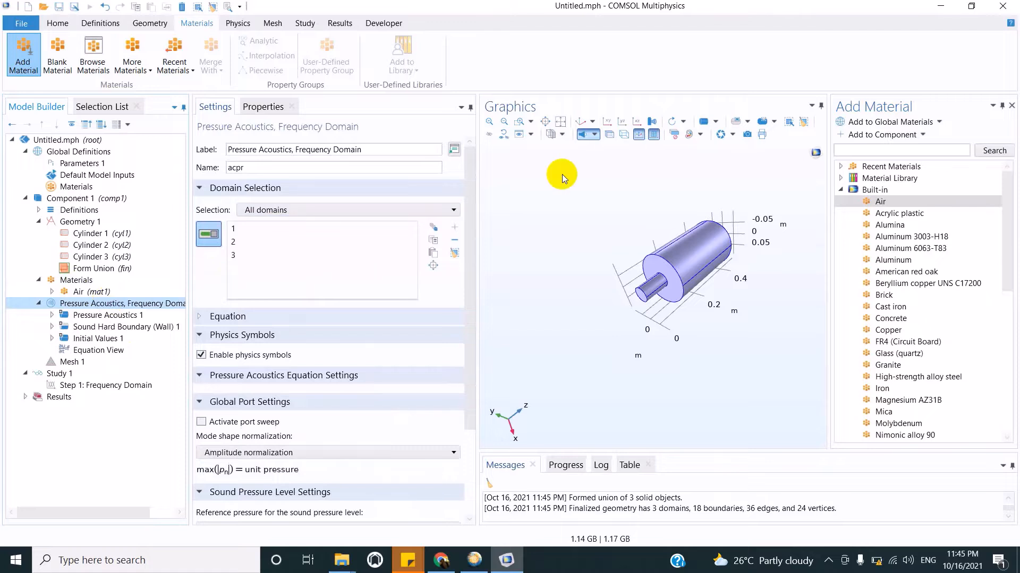
{"action": "left_click", "coordinate": [1015, 109]}
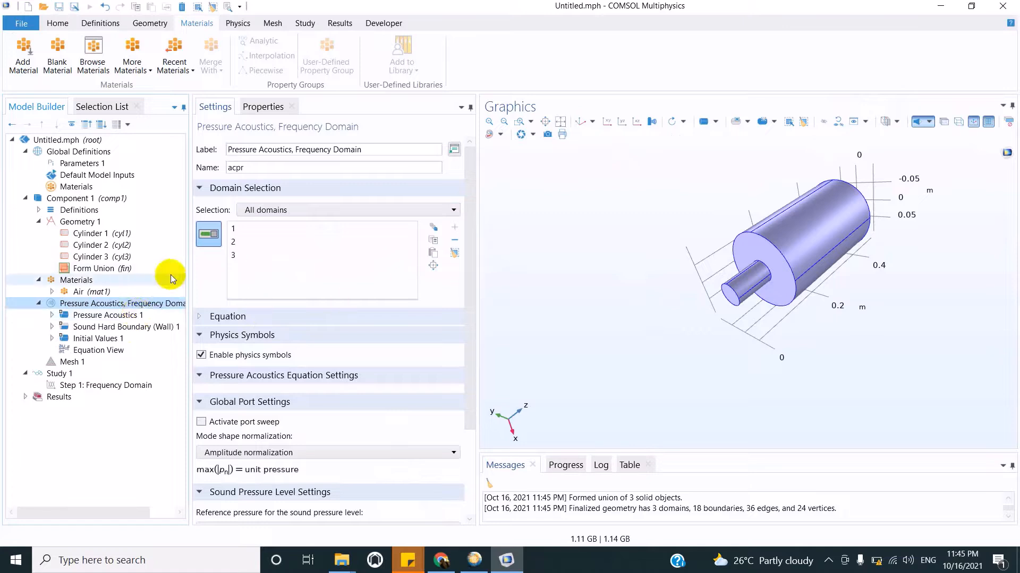
Review the default acoustics nodes, and add a Port on the inlet pipe's end face labelled Inlet1
{"action": "left_click", "coordinate": [106, 316]}
{"action": "left_click", "coordinate": [125, 328]}
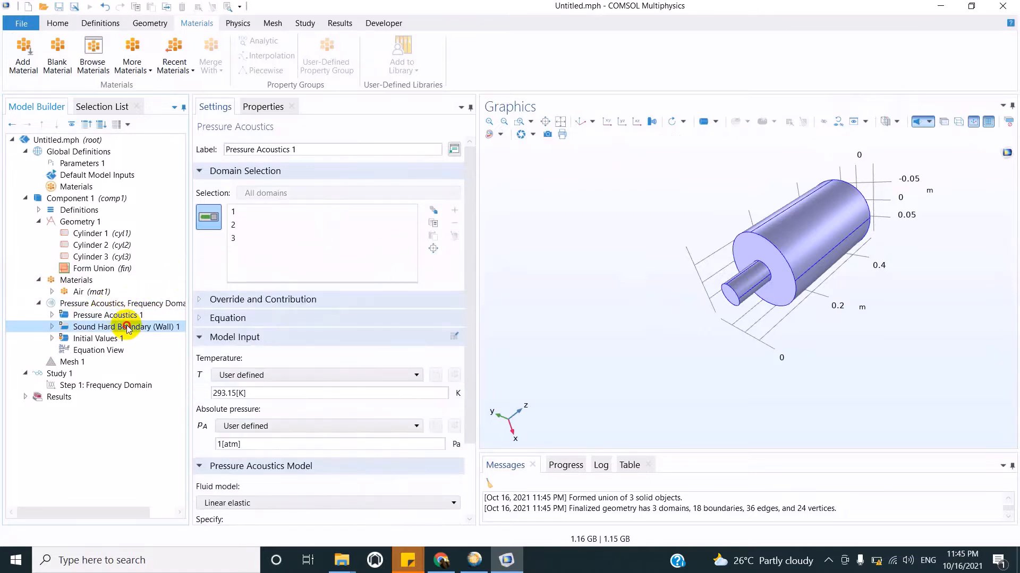
{"action": "left_click", "coordinate": [128, 340]}
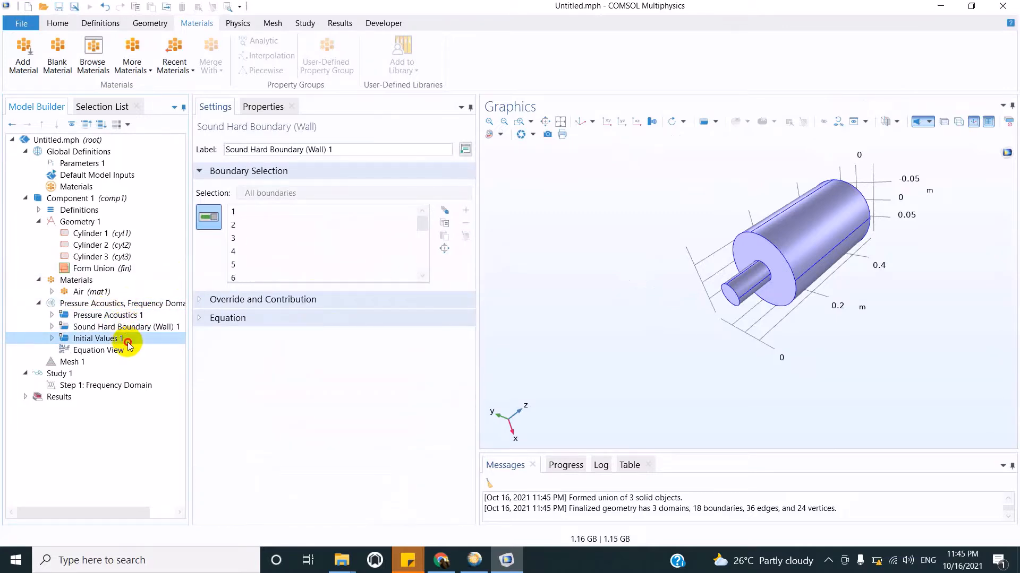
{"action": "left_click", "coordinate": [105, 303]}
{"action": "right_click", "coordinate": [107, 304]}
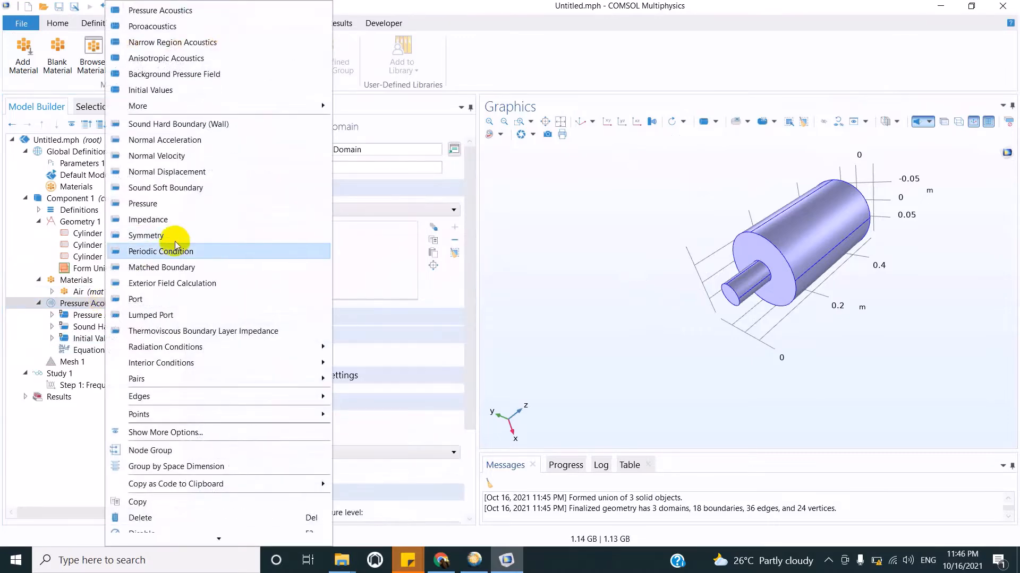
{"action": "left_click", "coordinate": [151, 301]}
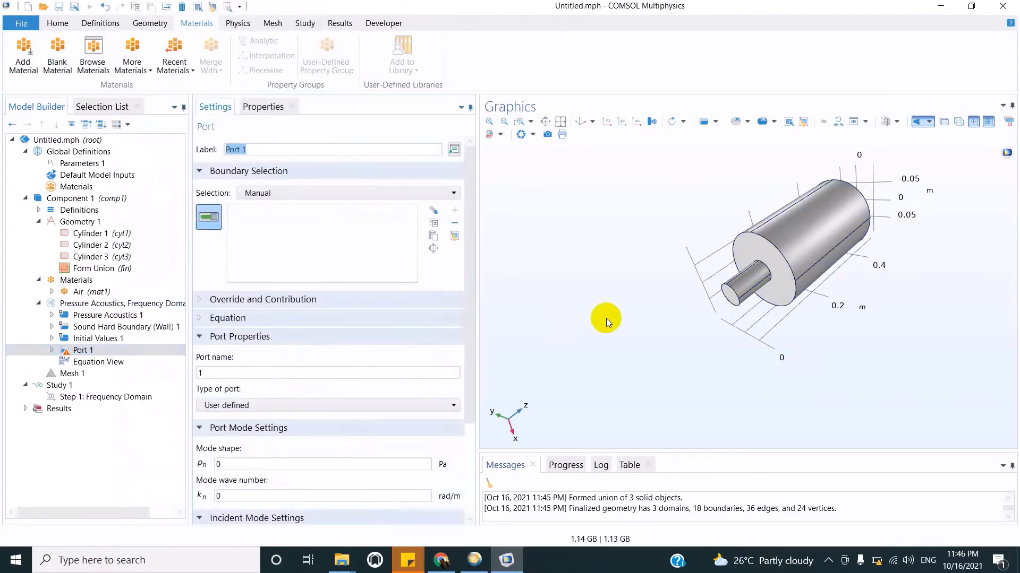
{"action": "left_click", "coordinate": [735, 302]}
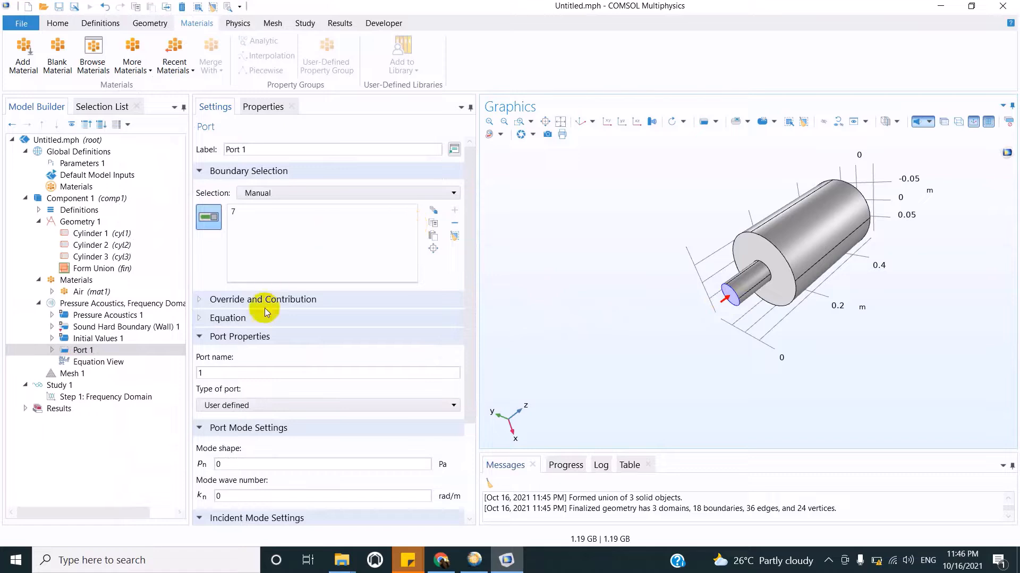
{"action": "left_click", "coordinate": [271, 152]}
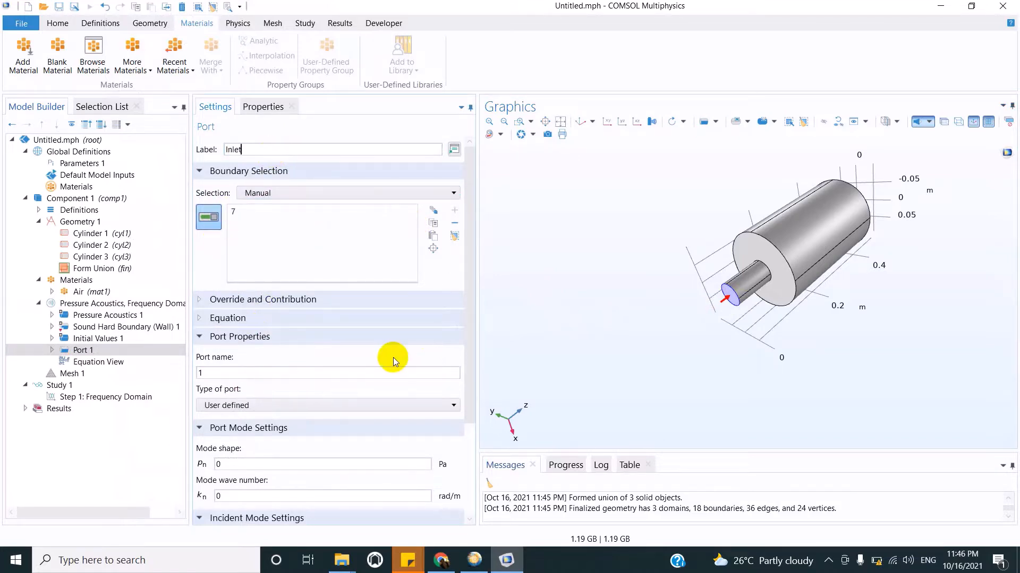
Set the inlet port's incident wave amplitude to 1 Pa and its port type to Circular
{"action": "left_click_drag", "start_coordinate": [467, 337], "coordinate": [465, 359]}
{"action": "scroll", "coordinate": [455, 382], "scroll_direction": "down", "scroll_amount": 3}
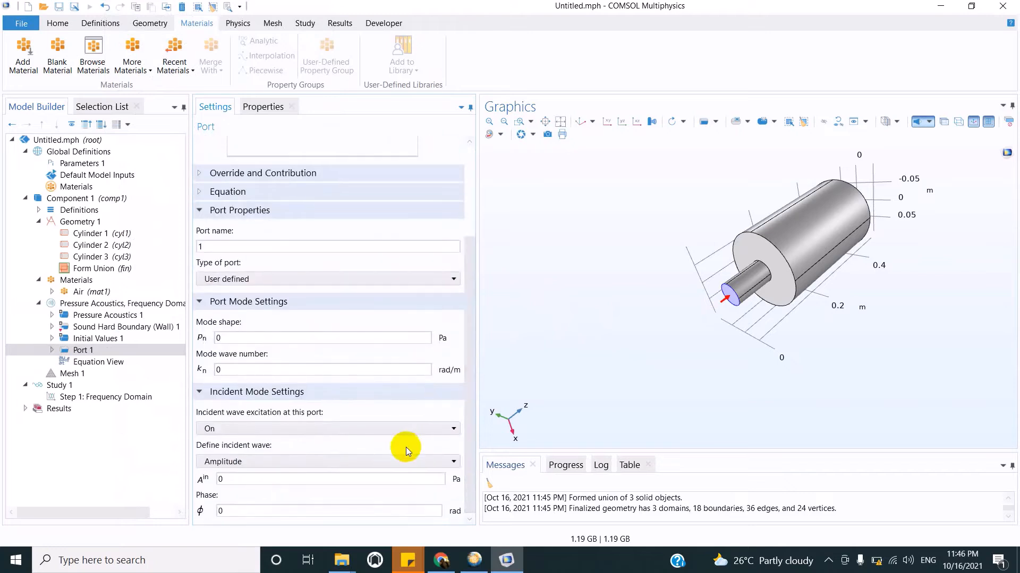
{"action": "left_click", "coordinate": [245, 479]}
{"action": "scroll", "coordinate": [245, 482], "scroll_direction": "up", "scroll_amount": 4}
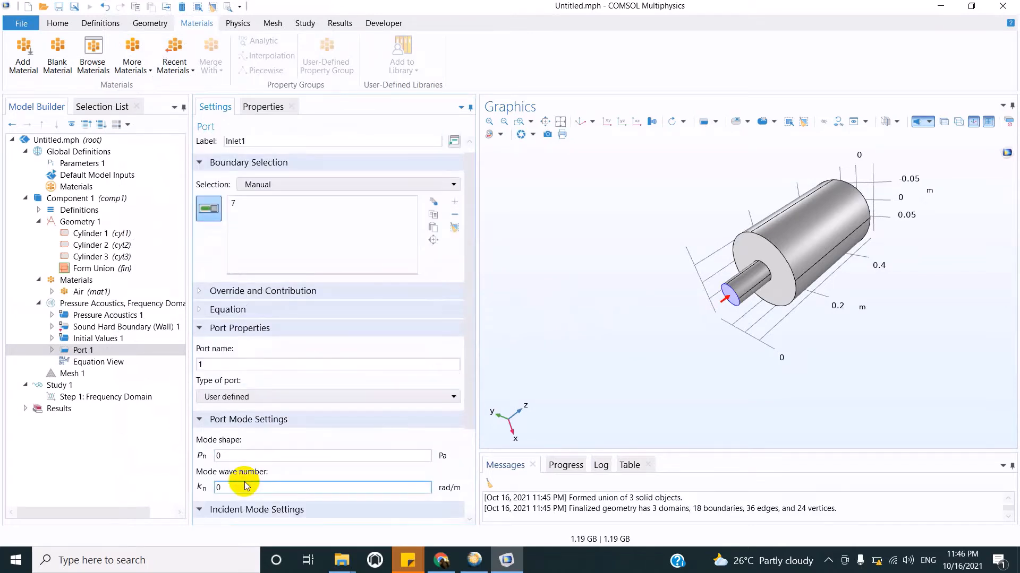
{"action": "left_click_drag", "start_coordinate": [465, 375], "coordinate": [449, 480]}
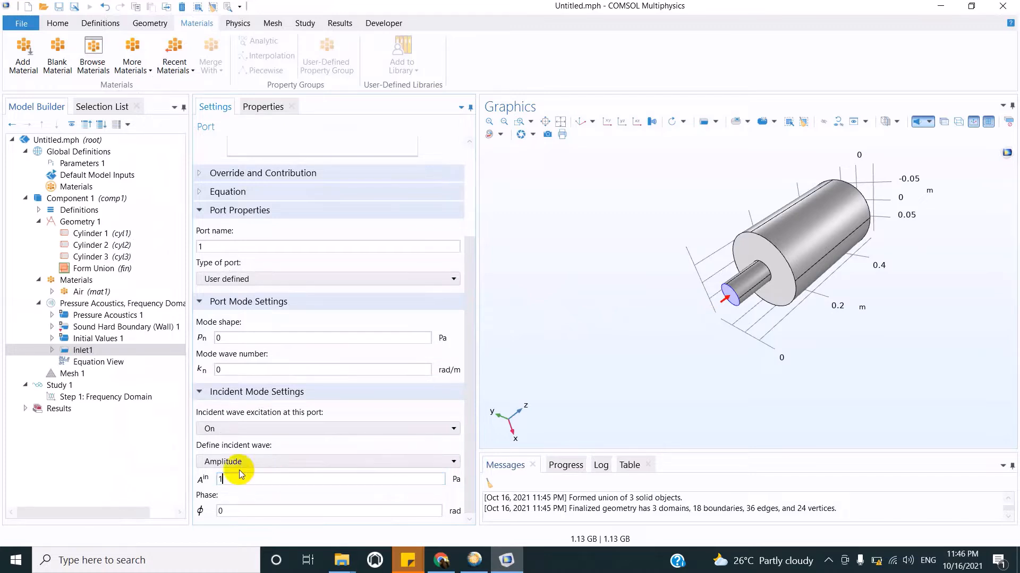
{"action": "left_click", "coordinate": [254, 279]}
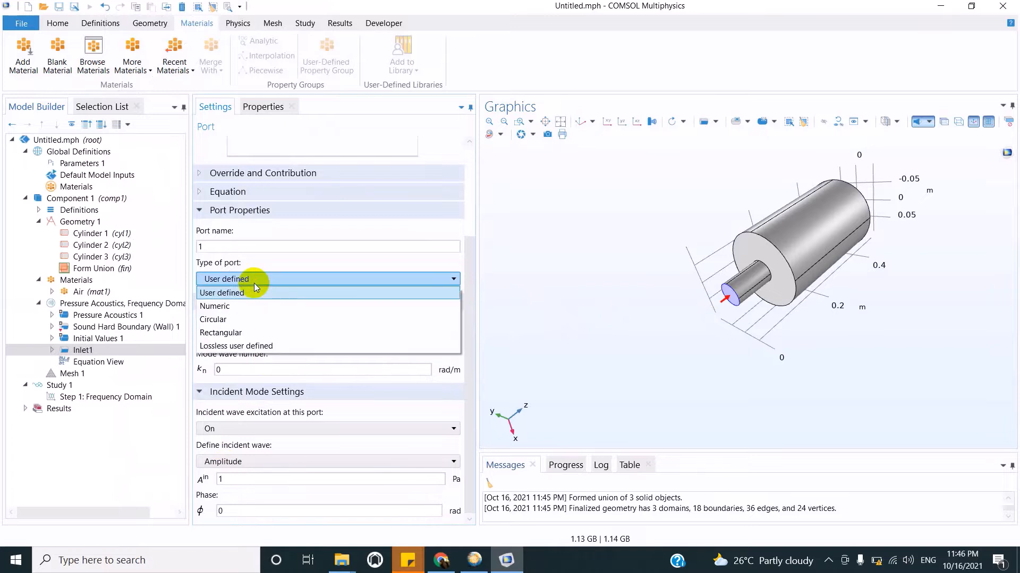
{"action": "left_click", "coordinate": [247, 320]}
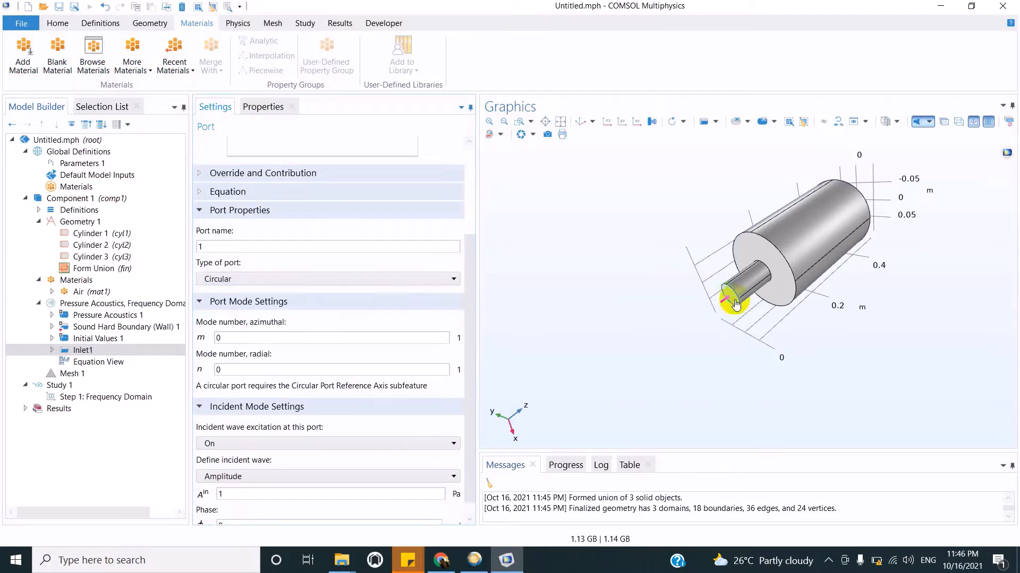
Add a Circular Port Reference Axis to the inlet port, defined by points 9 and 13 on the inlet face
{"action": "right_click", "coordinate": [144, 348]}
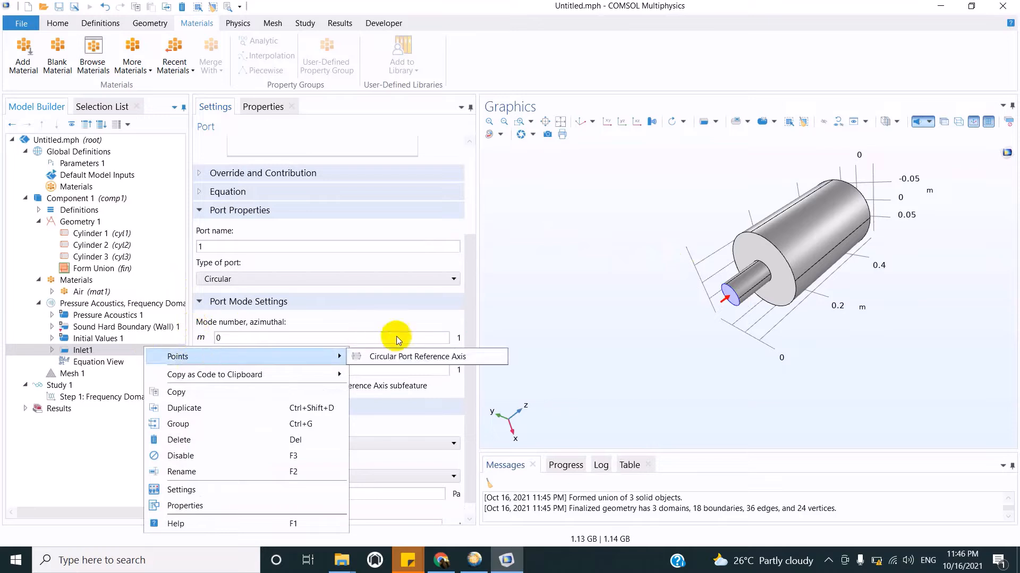
{"action": "left_click", "coordinate": [404, 356]}
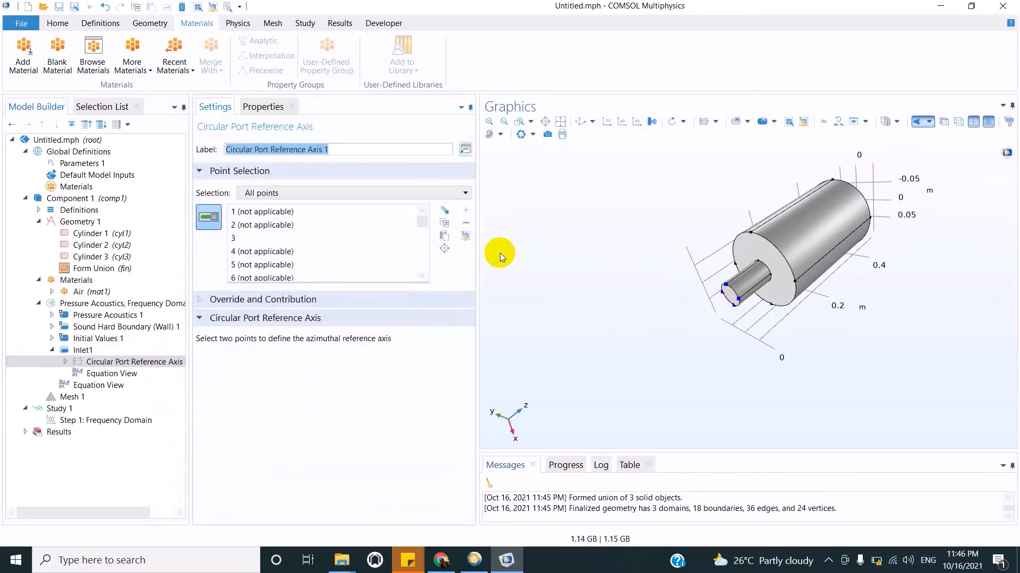
{"action": "left_click", "coordinate": [465, 236]}
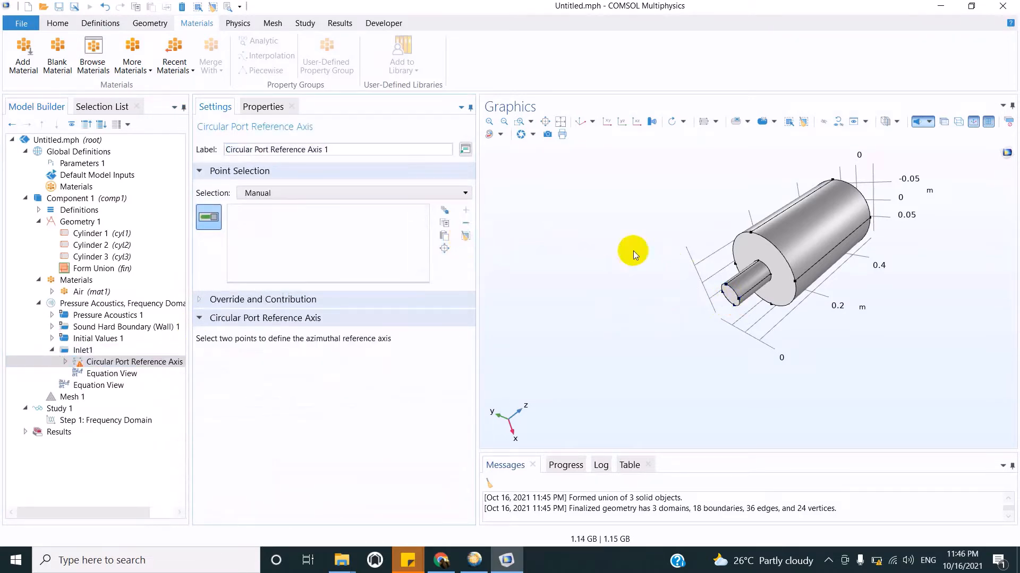
{"action": "left_click", "coordinate": [722, 296]}
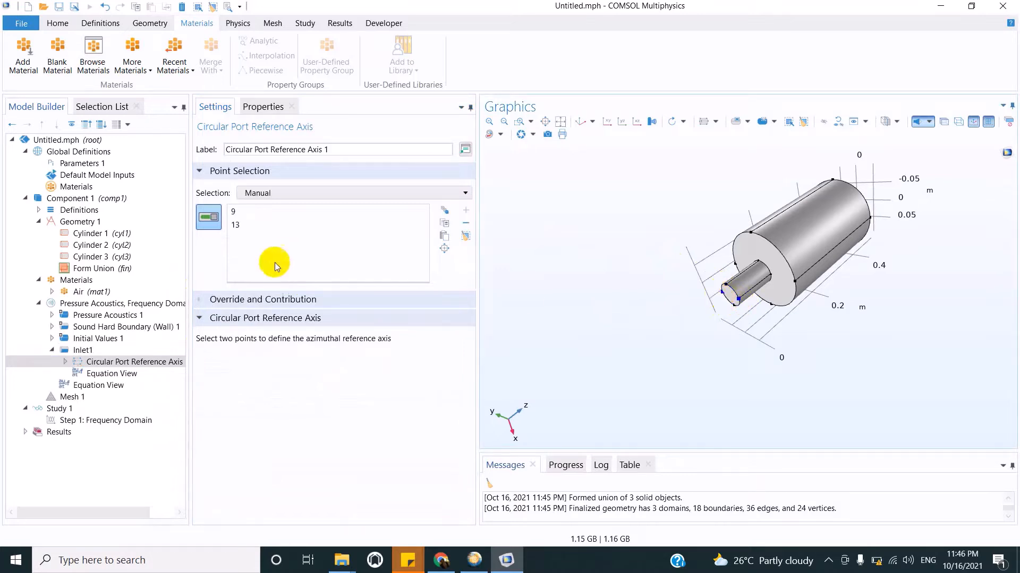
Add a second Port on the outlet pipe's end face, label it outlet, and set its port type to Circular
{"action": "right_click", "coordinate": [107, 305]}
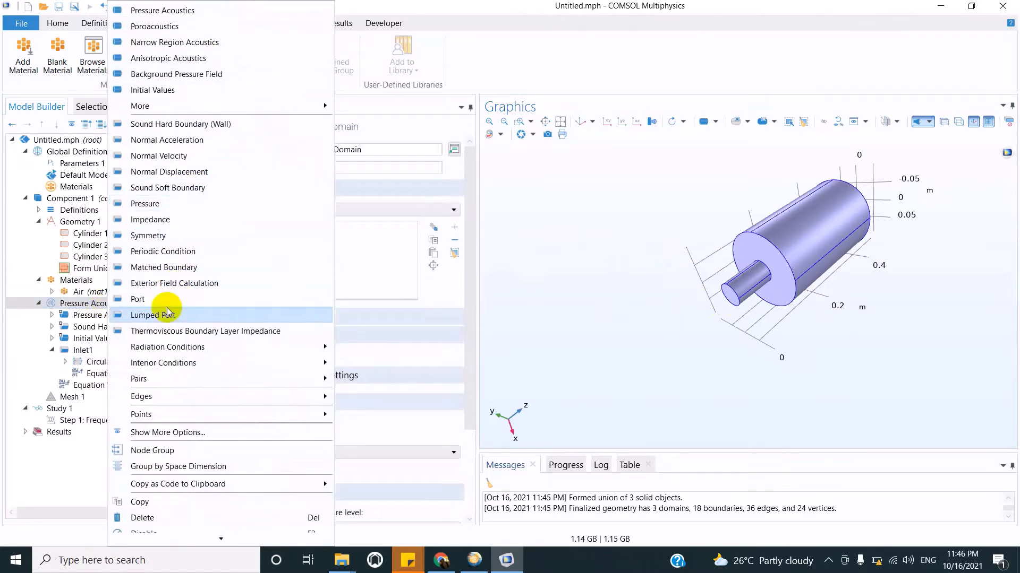
{"action": "key", "text": "Escape"}
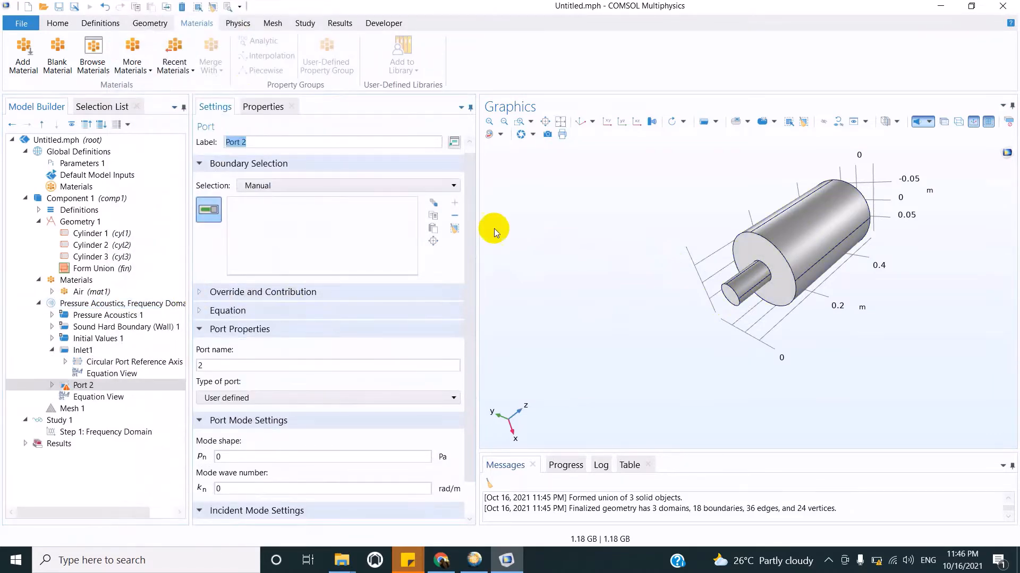
{"action": "left_click_drag", "start_coordinate": [648, 291], "coordinate": [558, 364]}
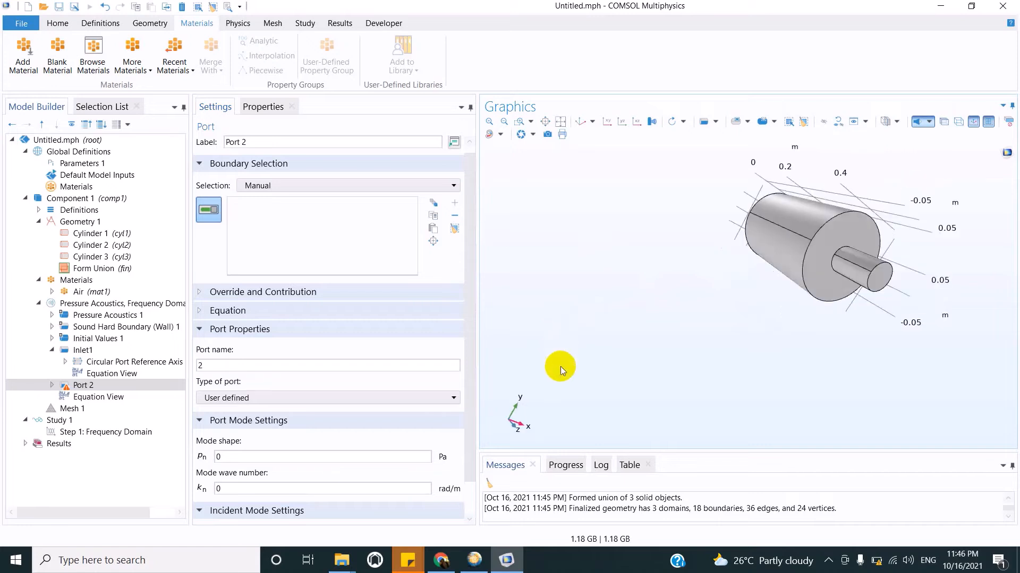
{"action": "left_click", "coordinate": [883, 279]}
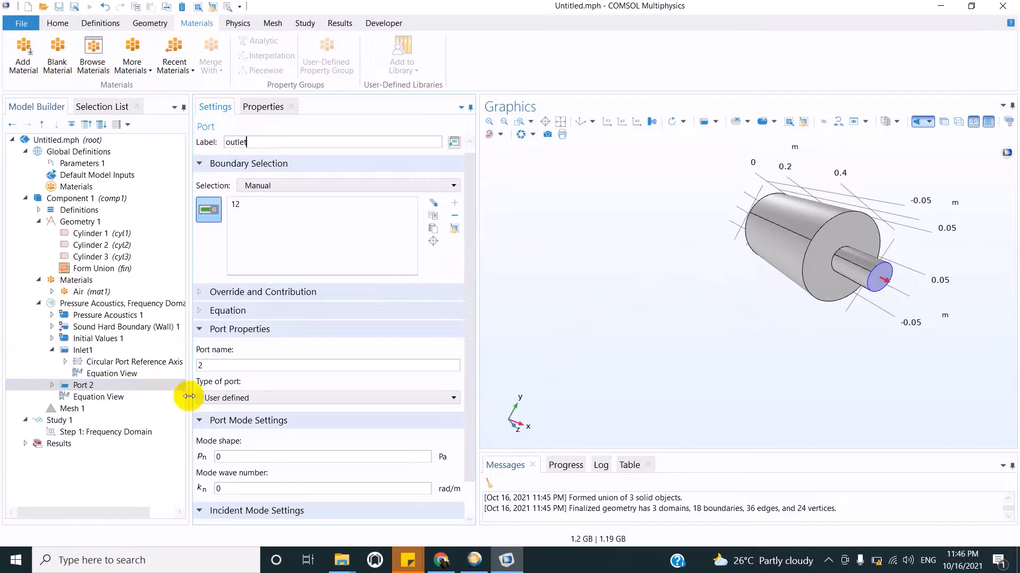
{"action": "left_click", "coordinate": [229, 398]}
{"action": "left_click", "coordinate": [229, 438]}
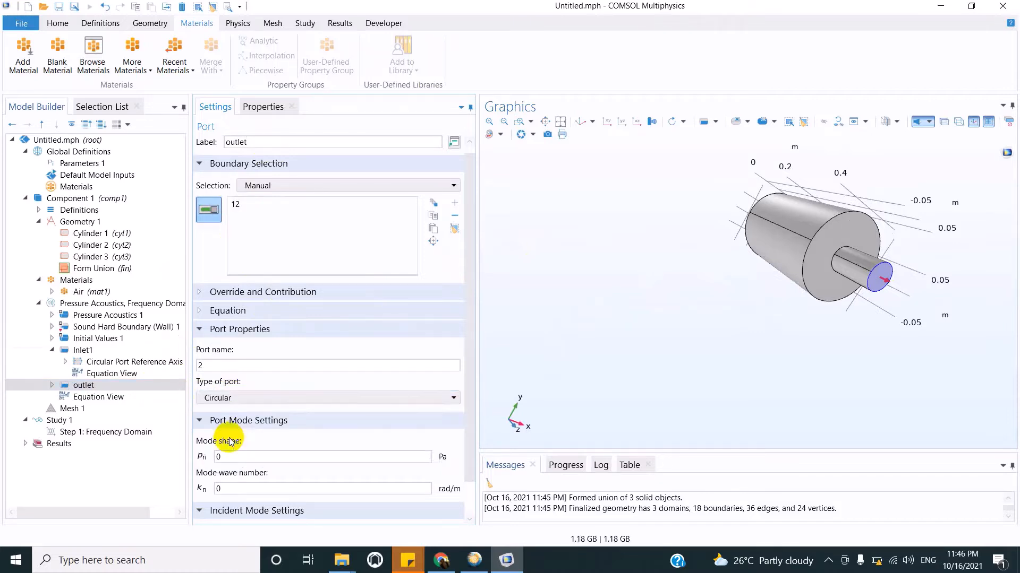
Add a Circular Port Reference Axis to the outlet port, defined by points 12 and 16 on the outlet face
{"action": "right_click", "coordinate": [128, 387]}
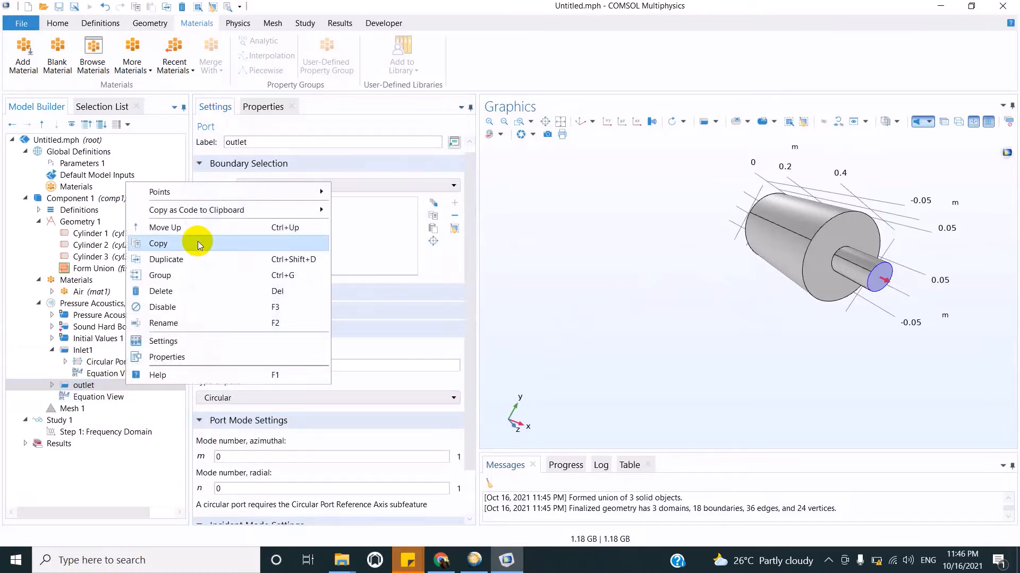
{"action": "left_click", "coordinate": [387, 191]}
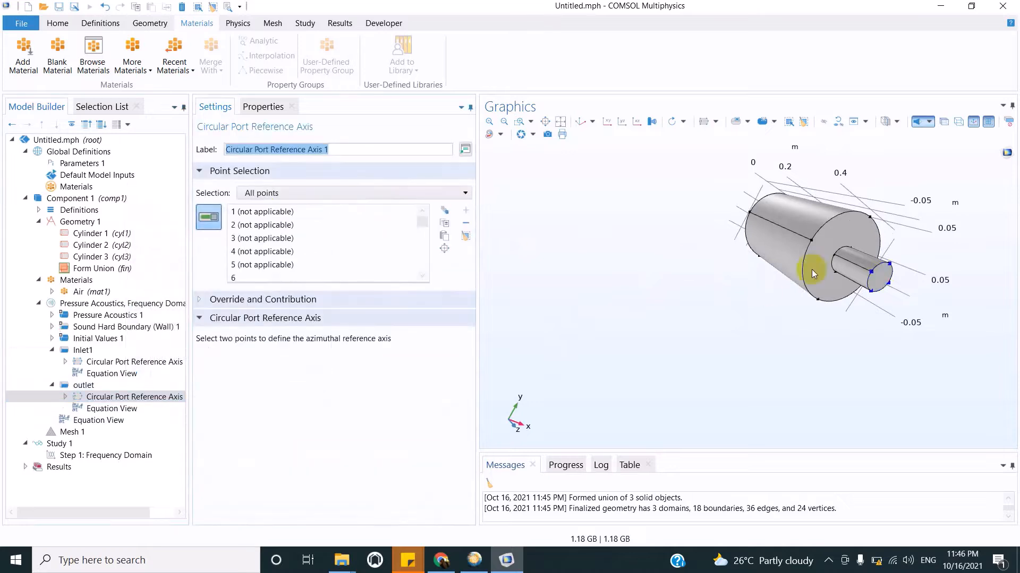
{"action": "left_click", "coordinate": [465, 236]}
{"action": "left_click", "coordinate": [889, 265]}
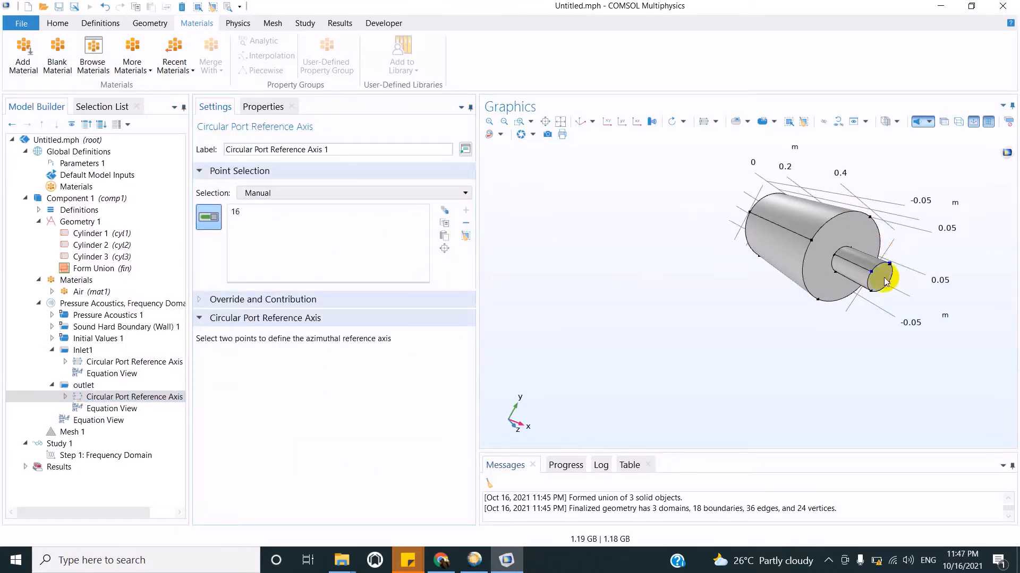
{"action": "left_click", "coordinate": [871, 290]}
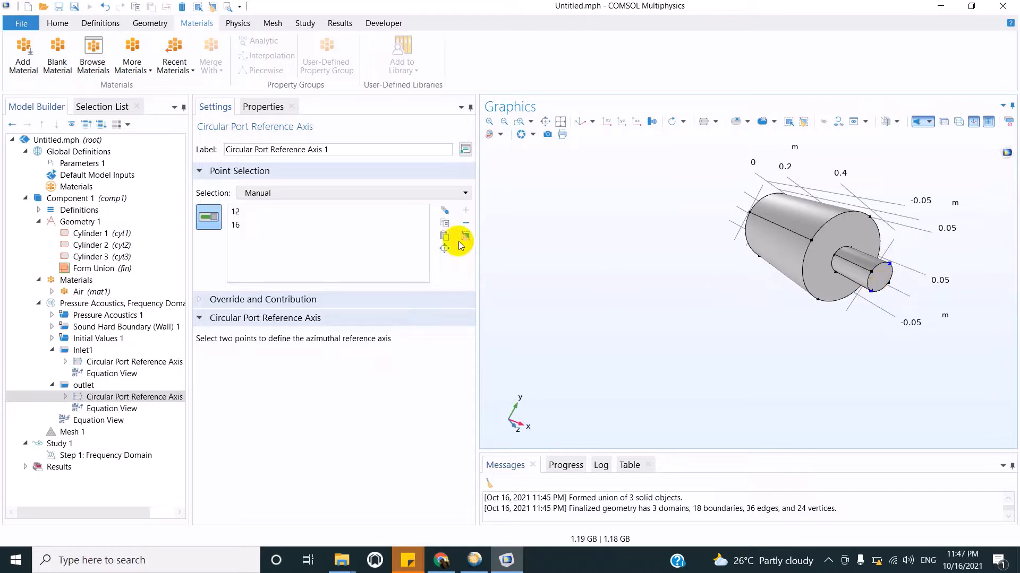
Add a Poroacoustics feature to the physics and assign it to the large chamber cylinder, domain 1
{"action": "left_click", "coordinate": [108, 305]}
{"action": "right_click", "coordinate": [109, 307]}
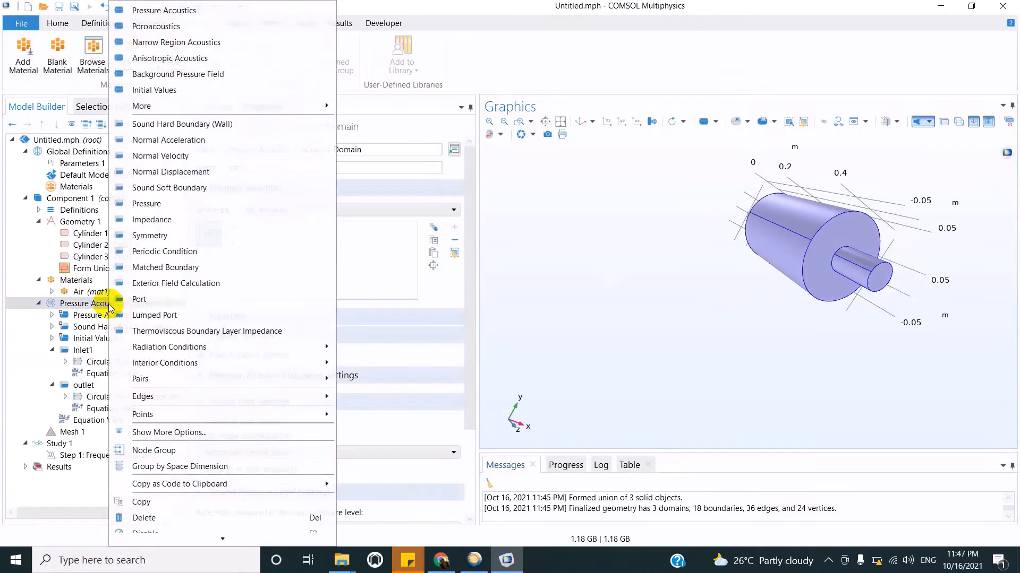
{"action": "left_click", "coordinate": [183, 26]}
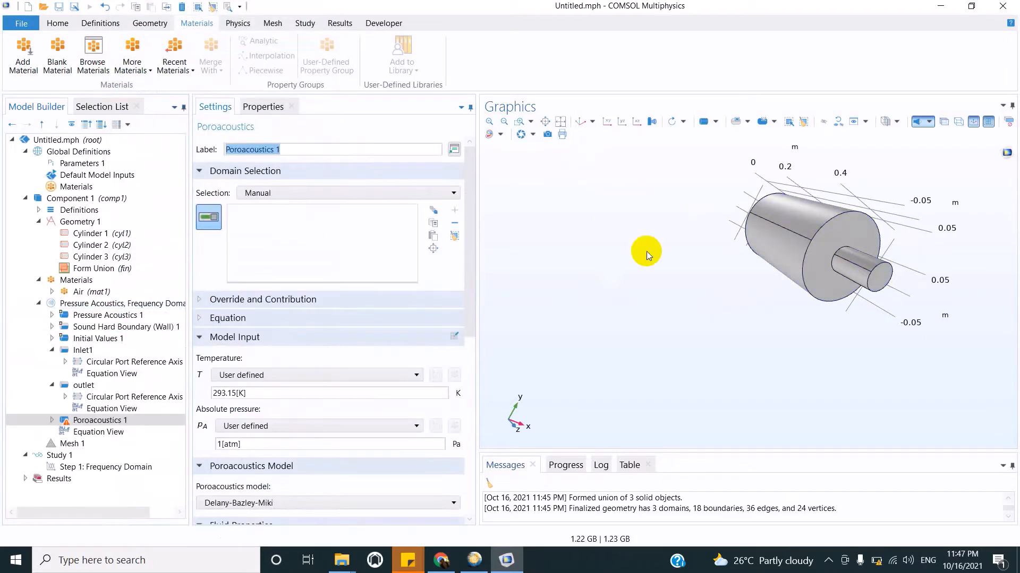
{"action": "left_click", "coordinate": [779, 254]}
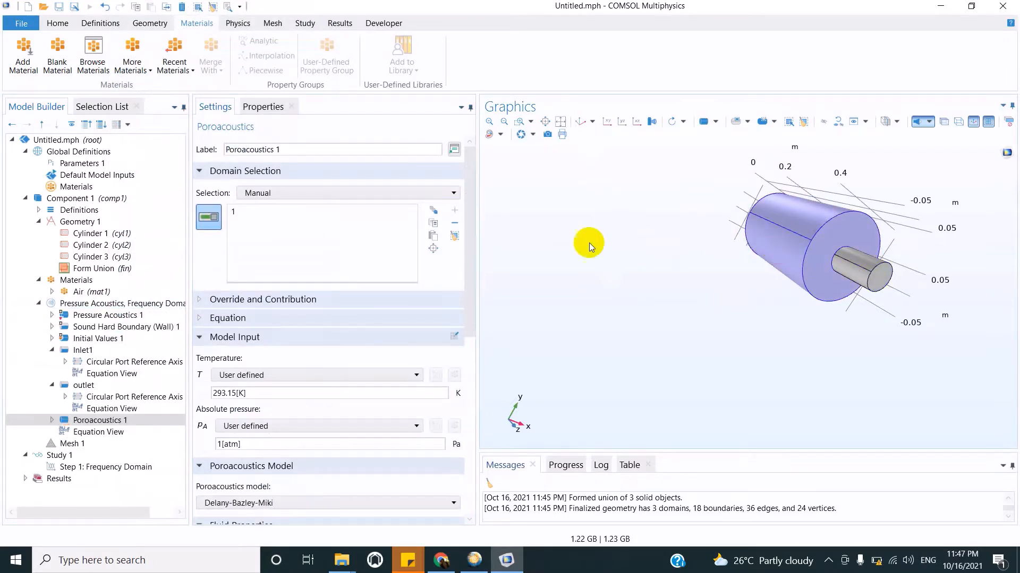
Set the porous matrix's flow resistivity to a user-defined 4000 Pa·s/m² and check it against the SIDLAB manual
{"action": "left_click_drag", "start_coordinate": [466, 317], "coordinate": [436, 503]}
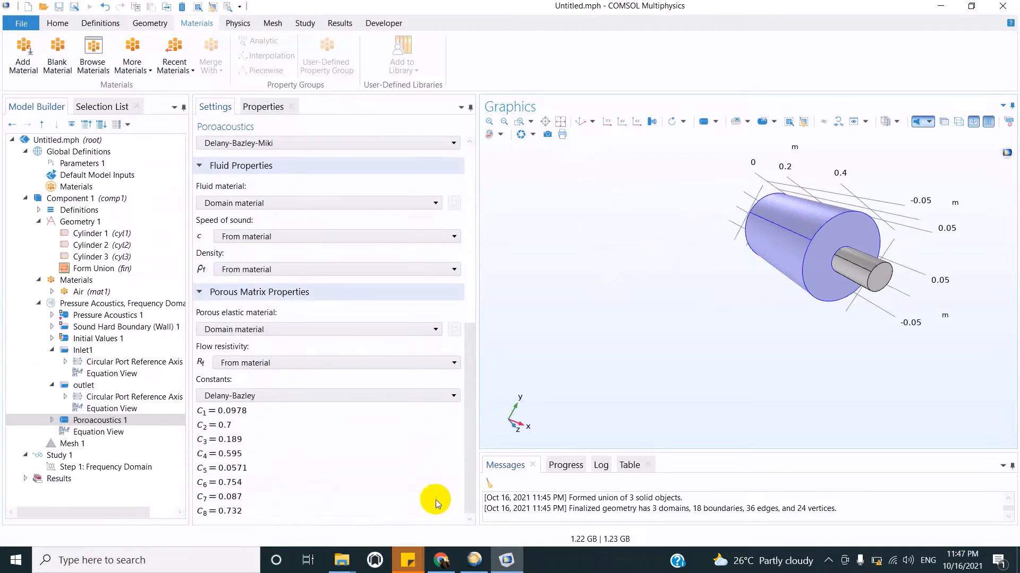
{"action": "left_click", "coordinate": [246, 362]}
{"action": "left_click", "coordinate": [240, 390]}
{"action": "double_click", "coordinate": [262, 383]}
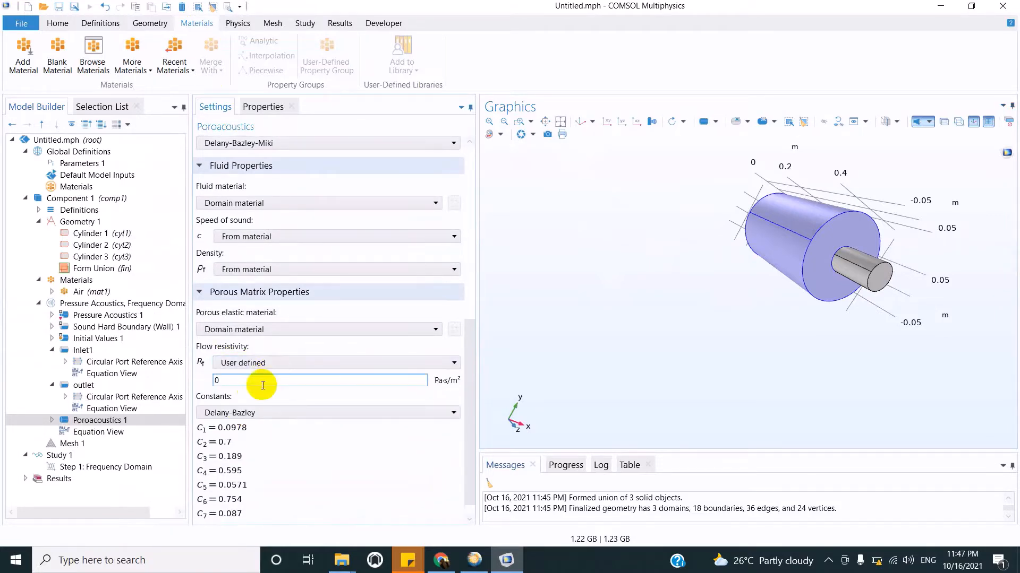
{"action": "type", "text": "4000"}
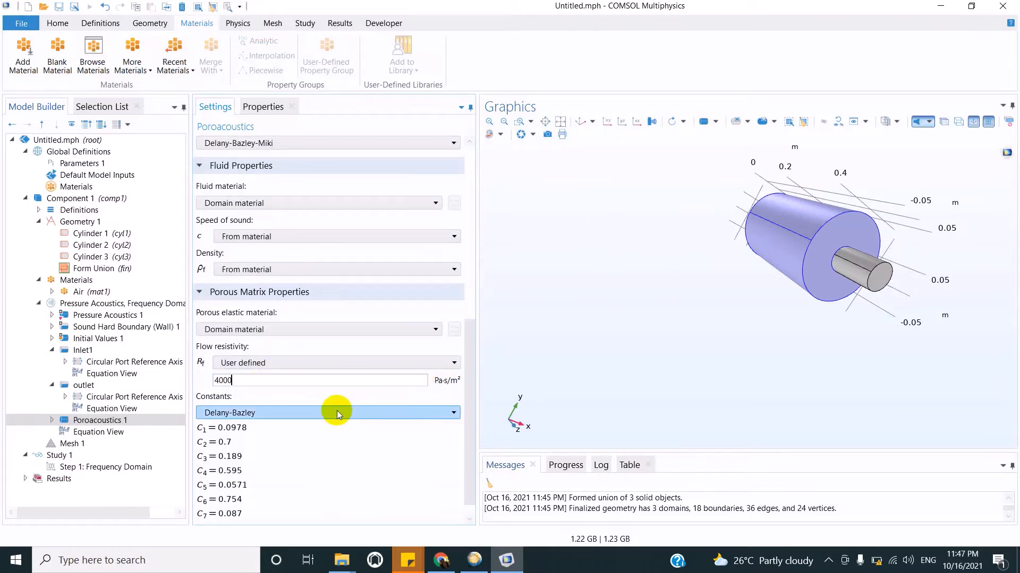
{"action": "key", "text": "alt+Tab"}
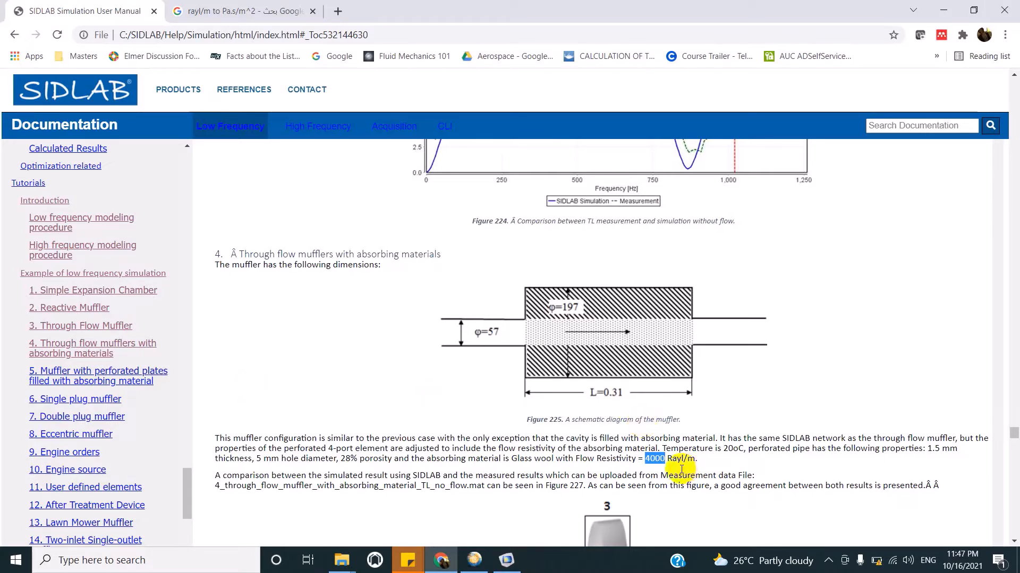
{"action": "key", "text": "alt+Tab"}
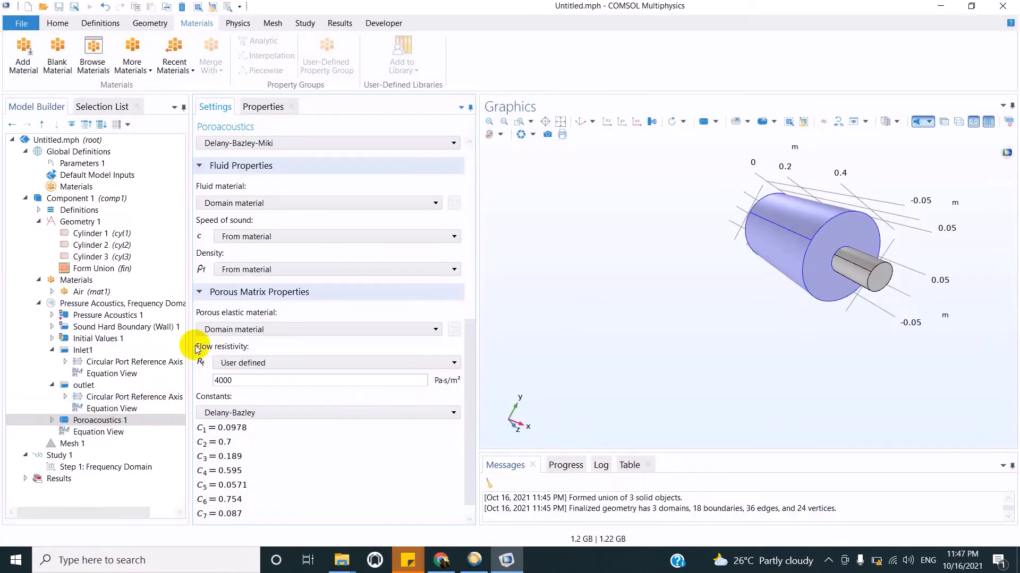
Build the physics-controlled mesh at Normal element size, rebuild it at Finer, and refine it to Extra fine
{"action": "left_click", "coordinate": [103, 444]}
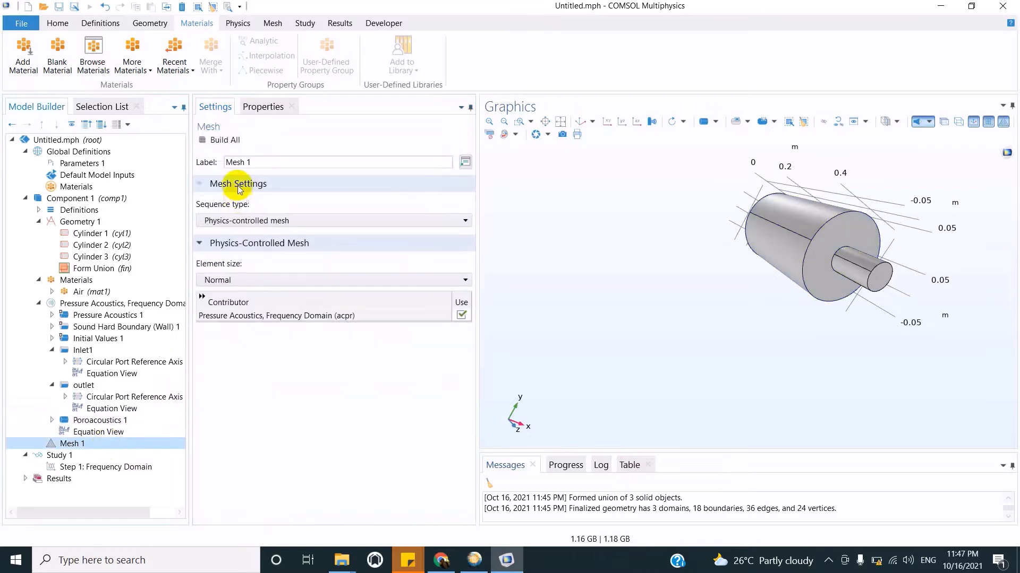
{"action": "left_click", "coordinate": [223, 139]}
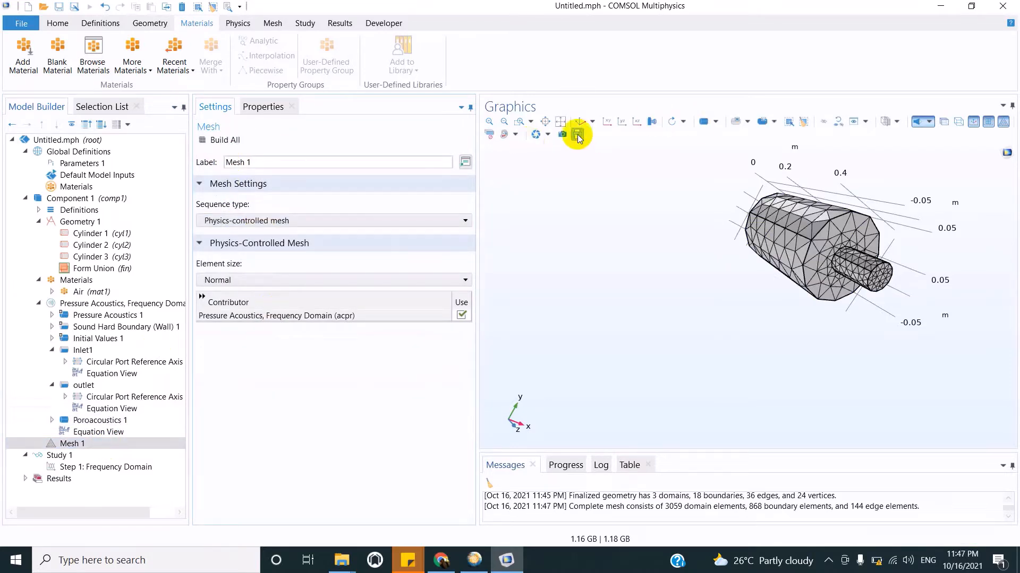
{"action": "left_click", "coordinate": [240, 279]}
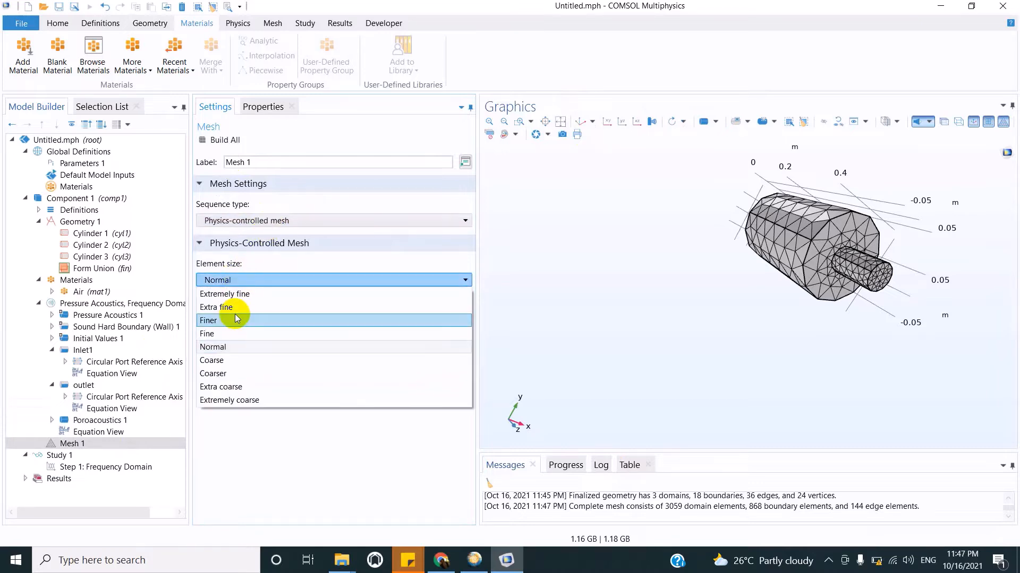
{"action": "left_click", "coordinate": [235, 320]}
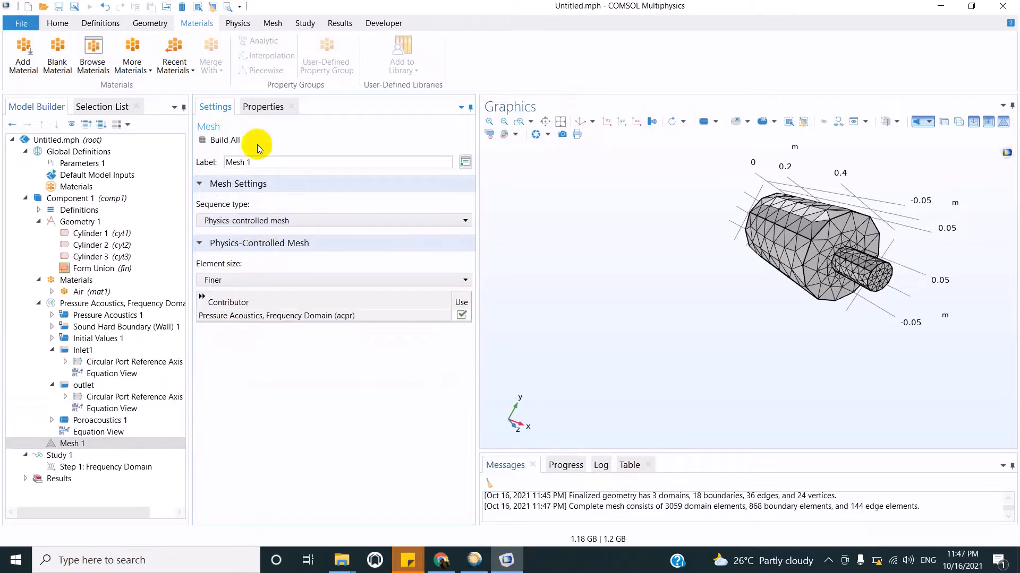
{"action": "left_click", "coordinate": [217, 139]}
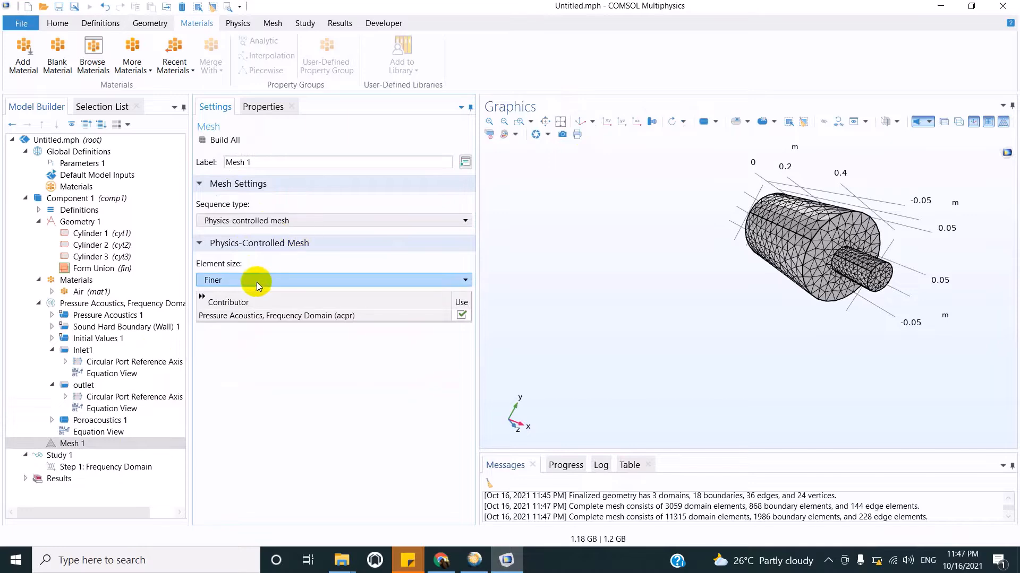
{"action": "left_click", "coordinate": [254, 281]}
{"action": "left_click", "coordinate": [233, 308]}
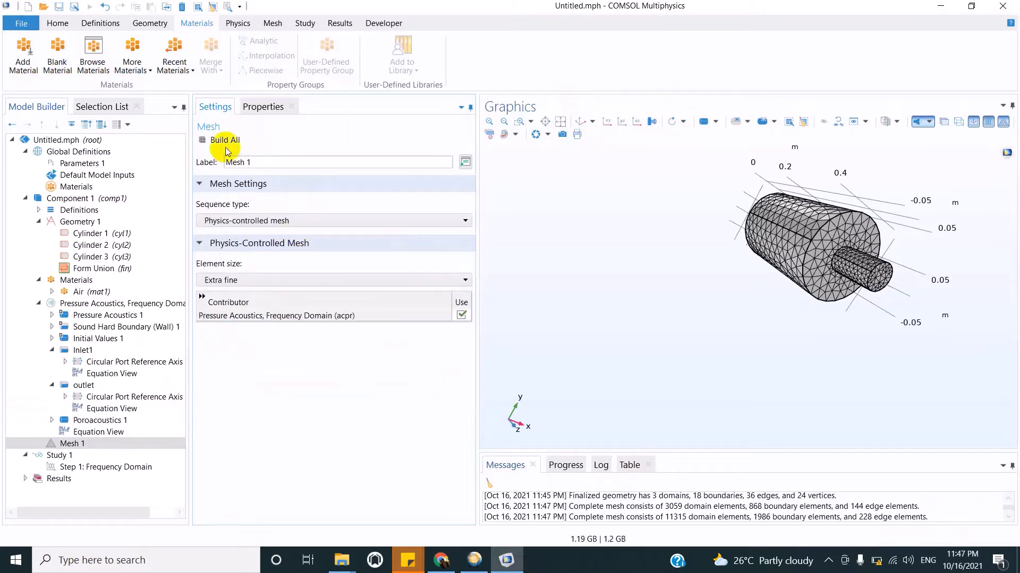
{"action": "left_click", "coordinate": [216, 142]}
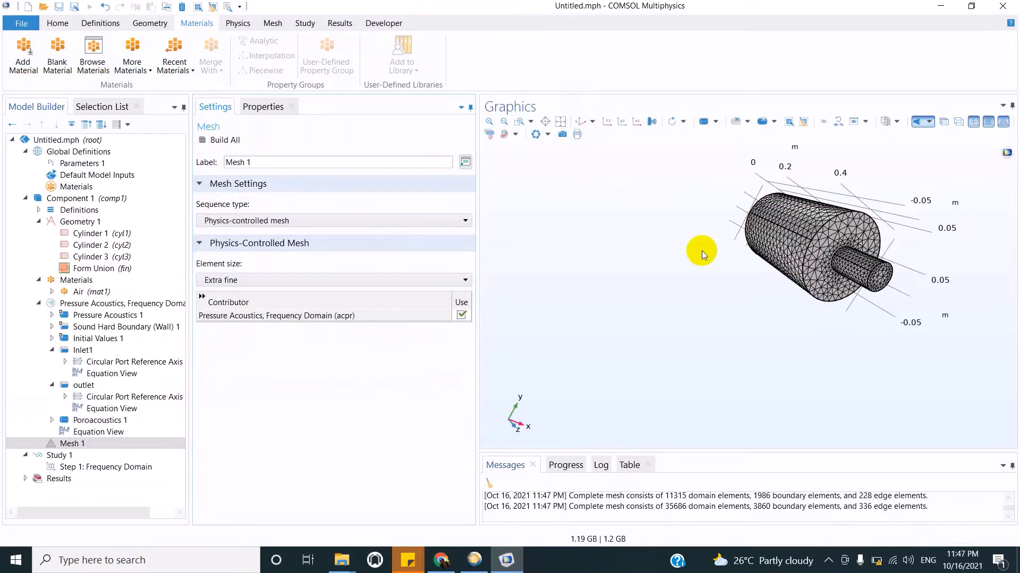
{"action": "left_click_drag", "start_coordinate": [699, 250], "coordinate": [642, 296]}
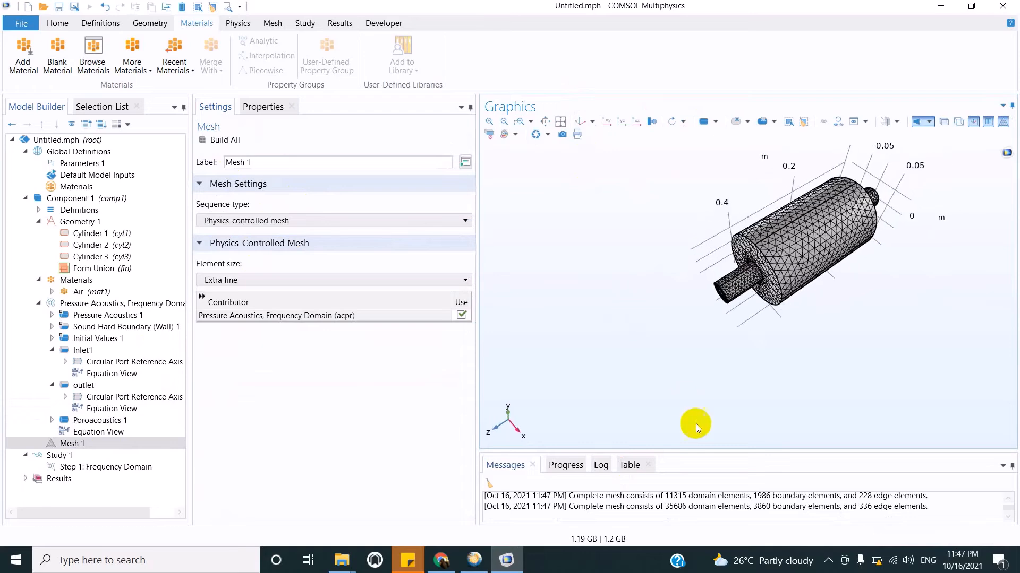
Set the Frequency Domain study's frequencies to range(10,10,1250) Hz
{"action": "left_click", "coordinate": [83, 469]}
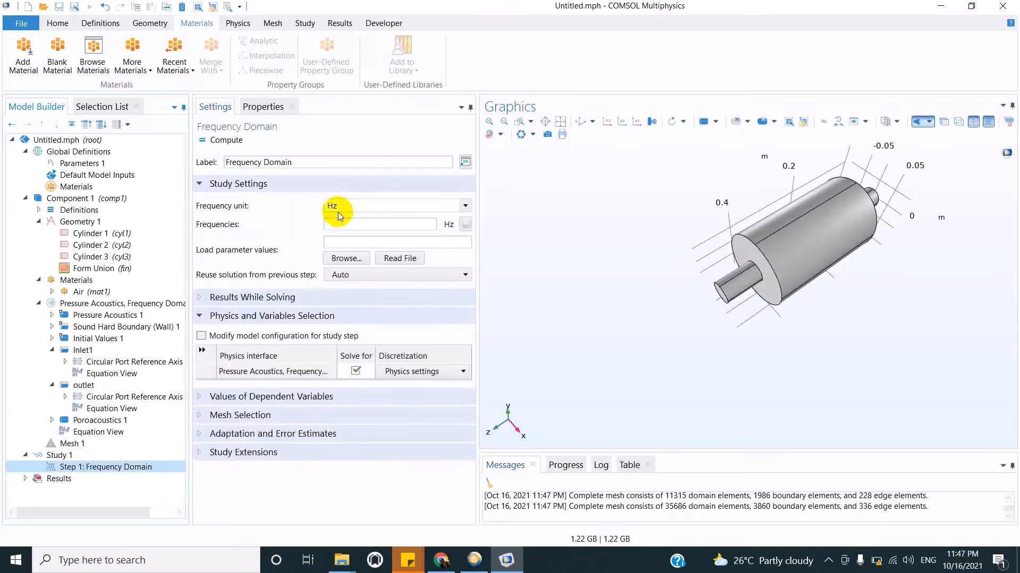
{"action": "left_click", "coordinate": [345, 222]}
{"action": "type", "text": "range("}
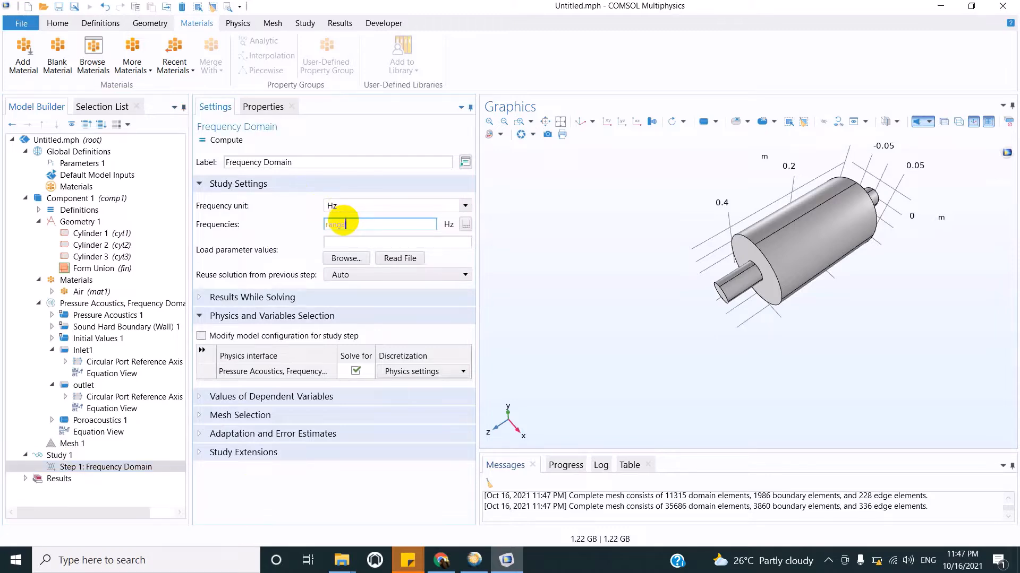
{"action": "type", "text": "10),10,1250"}
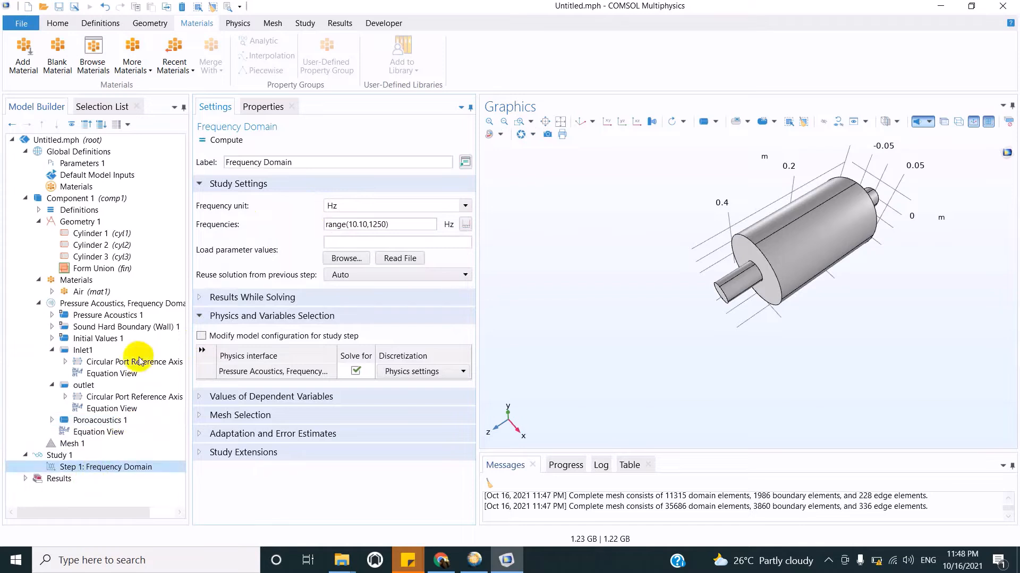
{"action": "left_click", "coordinate": [94, 478]}
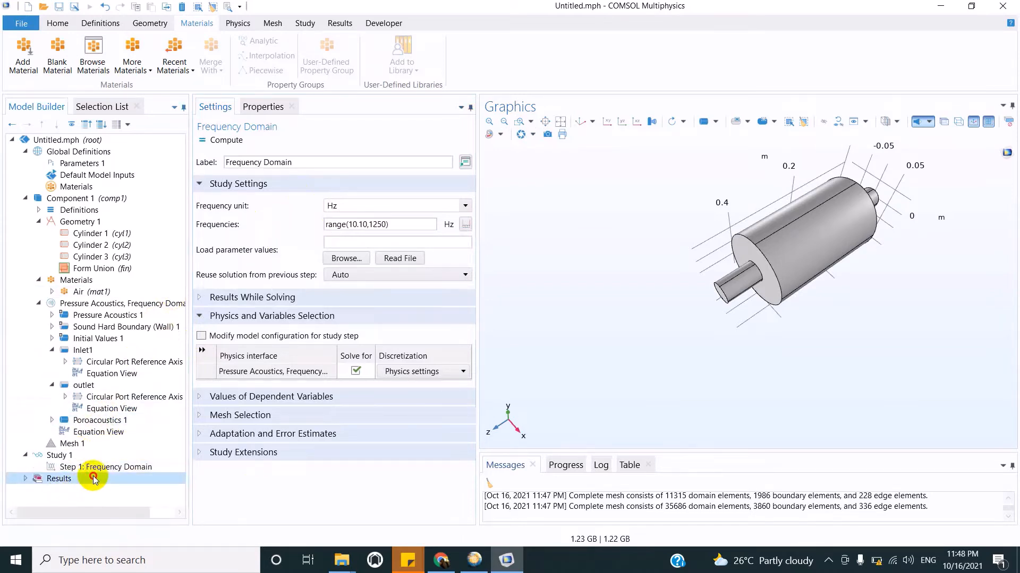
{"action": "right_click", "coordinate": [94, 478]}
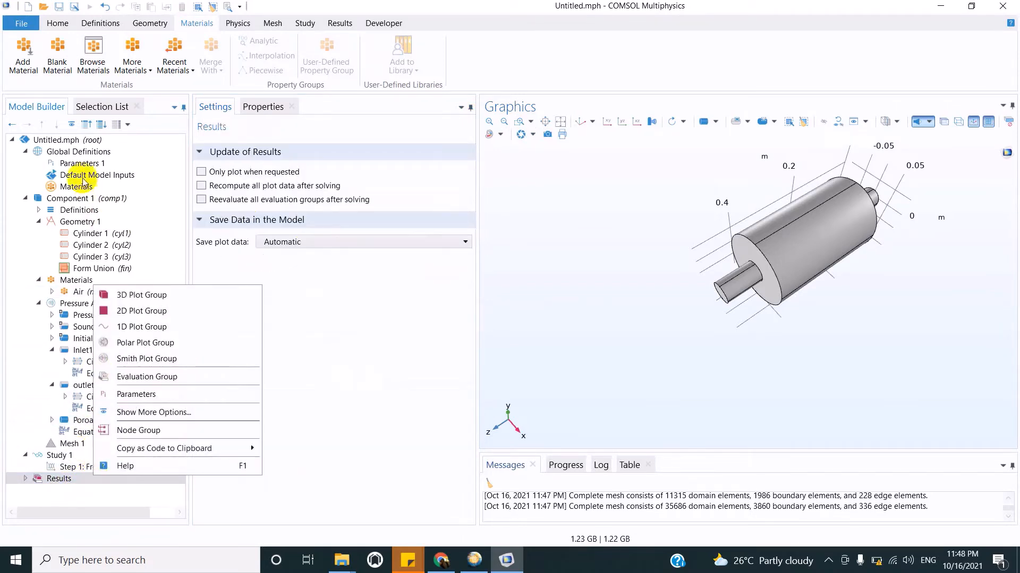
{"action": "left_click", "coordinate": [181, 139]}
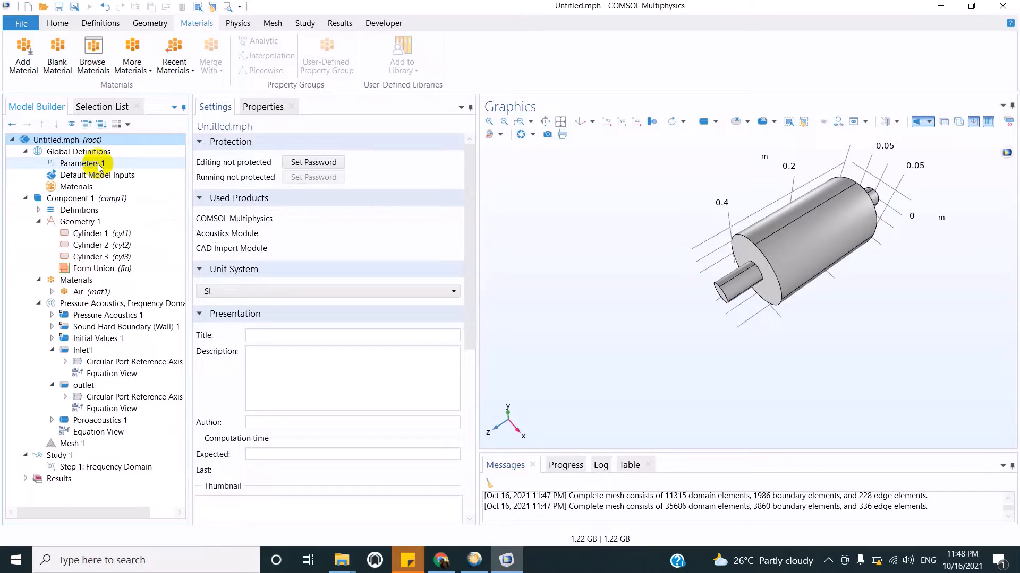
Add a Variables node to Component 1's Definitions and name its first variable P_in
{"action": "left_click", "coordinate": [74, 210]}
{"action": "right_click", "coordinate": [76, 210]}
{"action": "left_click", "coordinate": [114, 219]}
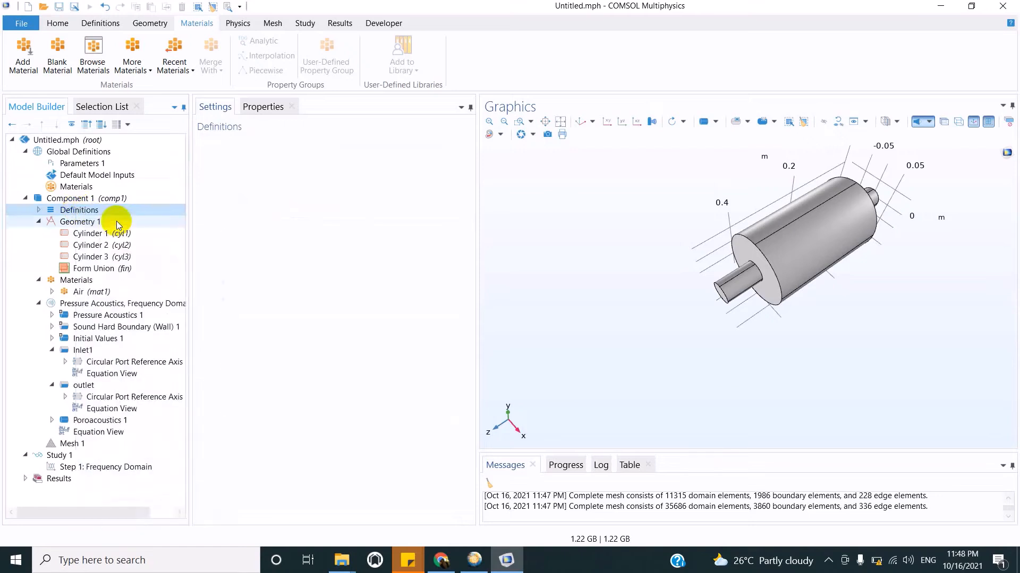
{"action": "left_click", "coordinate": [221, 282]}
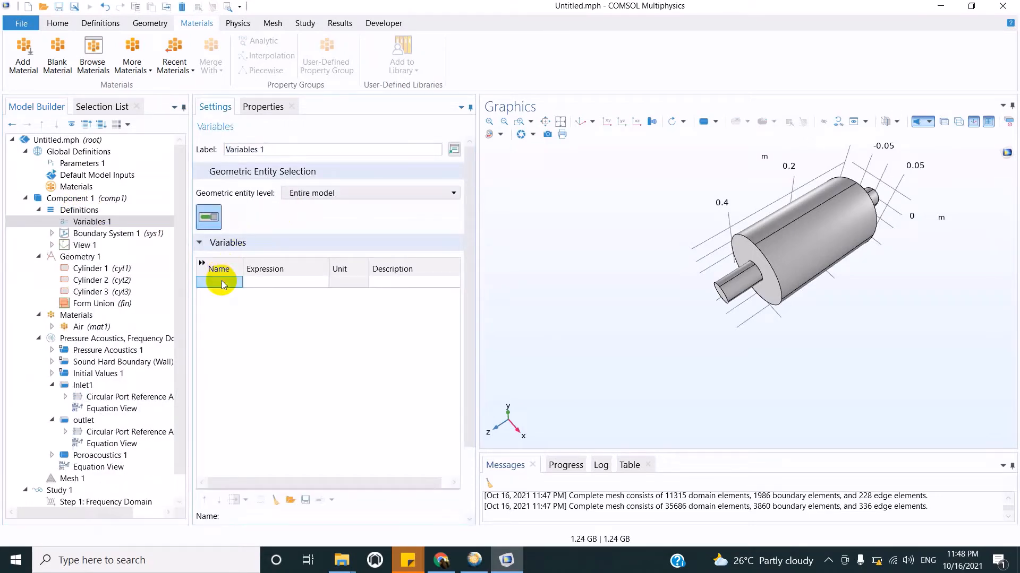
{"action": "type", "text": "P_in"}
{"action": "key", "text": "Return"}
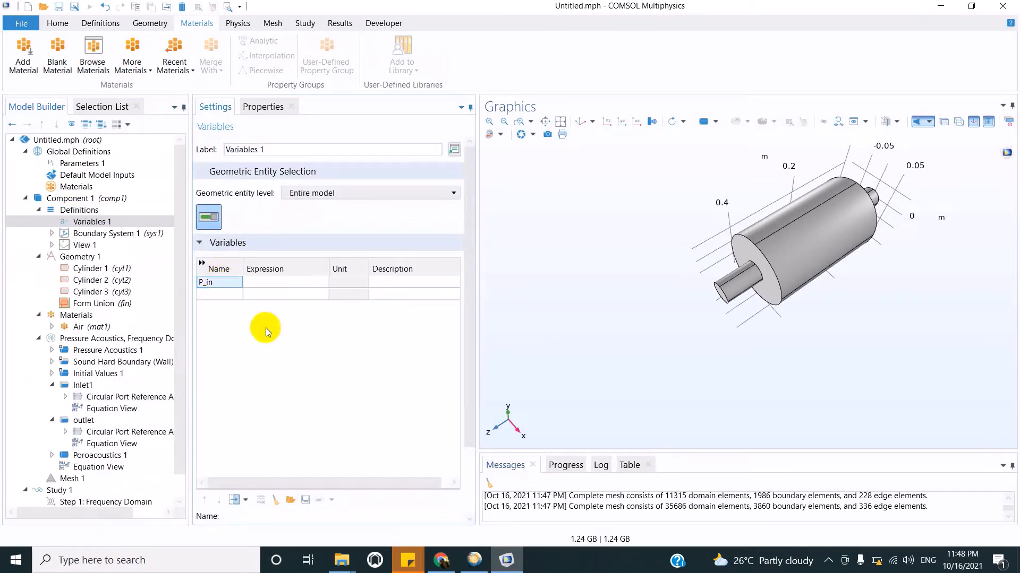
{"action": "left_click", "coordinate": [274, 282]}
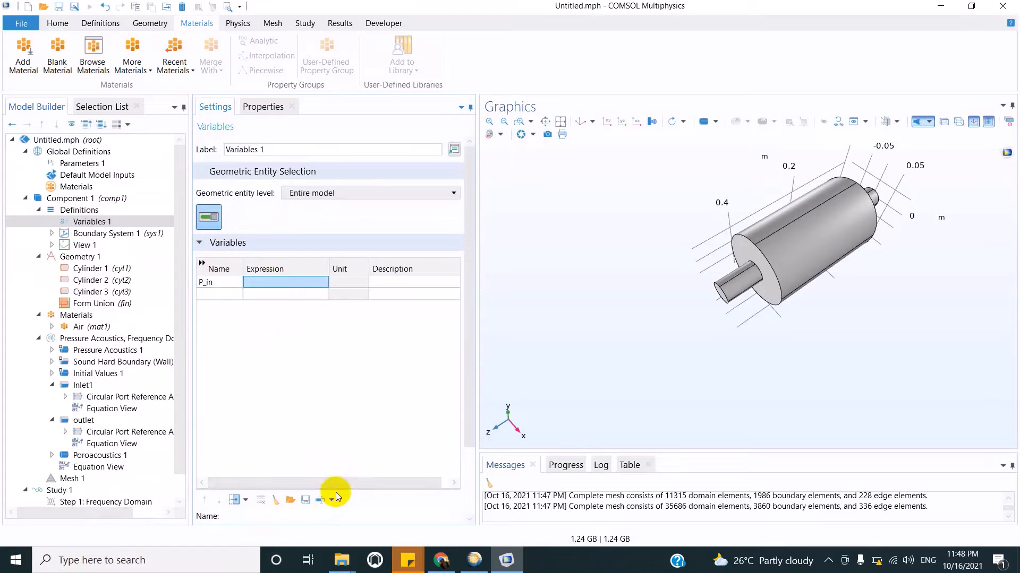
{"action": "left_click", "coordinate": [321, 499]}
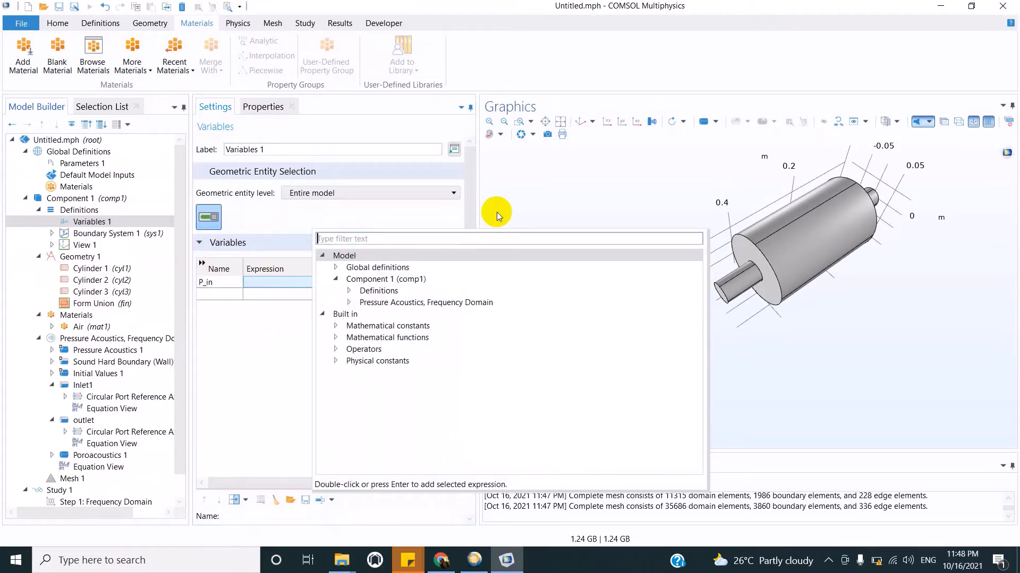
{"action": "left_click", "coordinate": [348, 302]}
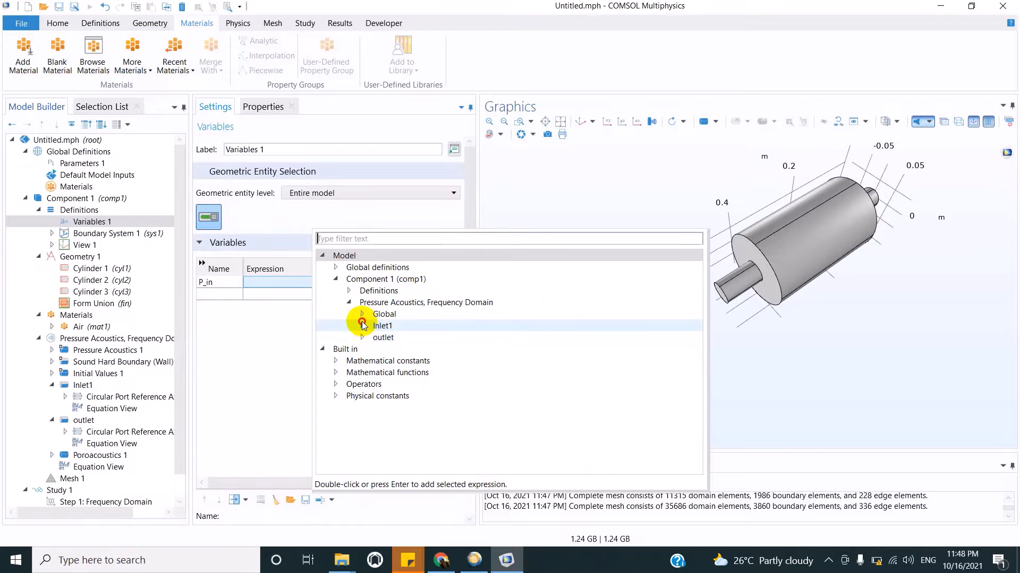
{"action": "left_click", "coordinate": [362, 326]}
{"action": "left_click", "coordinate": [578, 227]}
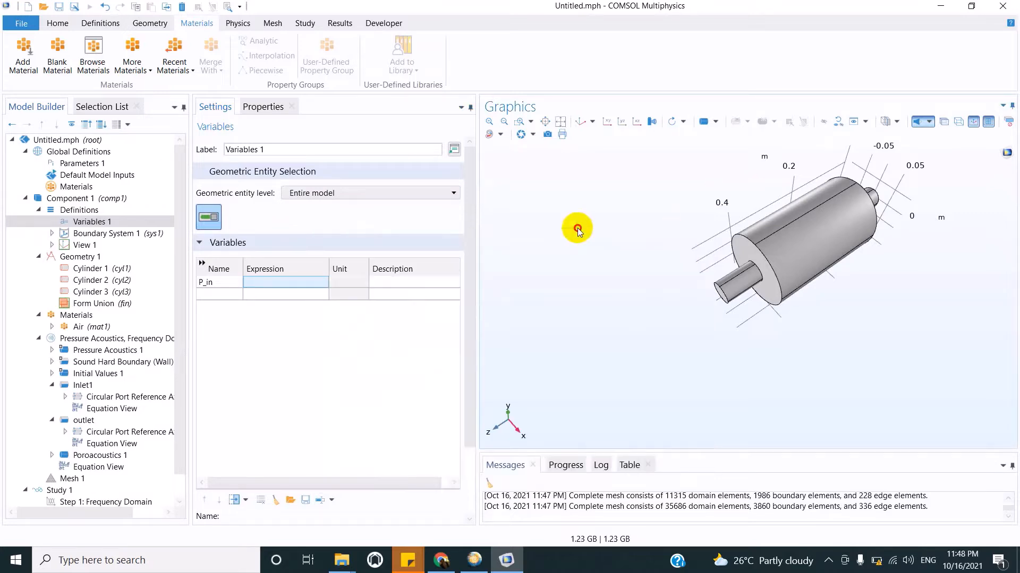
{"action": "left_click", "coordinate": [211, 283]}
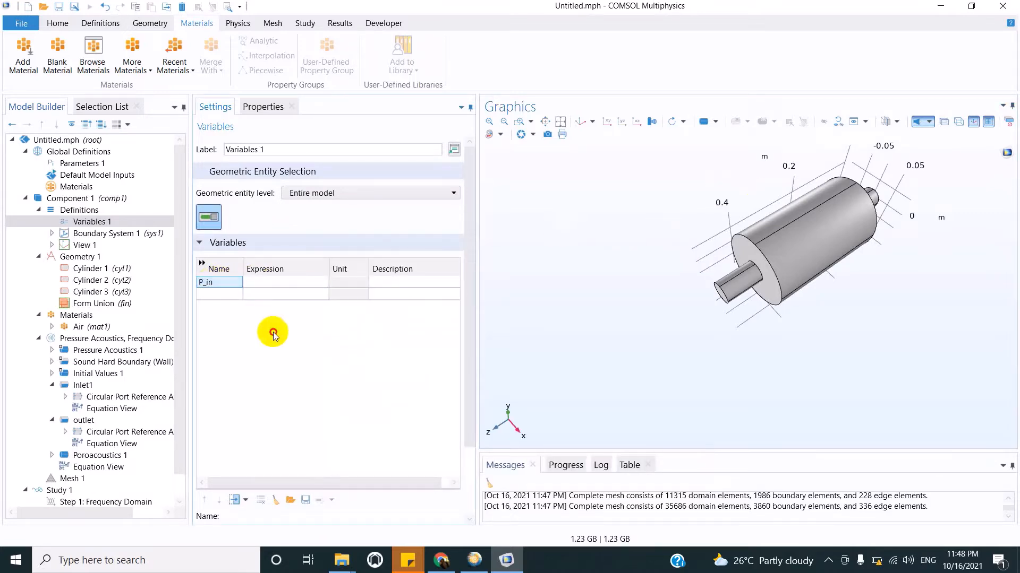
Compute Study 1 to solve the frequency sweep
{"action": "left_click", "coordinate": [97, 489]}
{"action": "scroll", "coordinate": [175, 371], "scroll_direction": "down", "scroll_amount": 1}
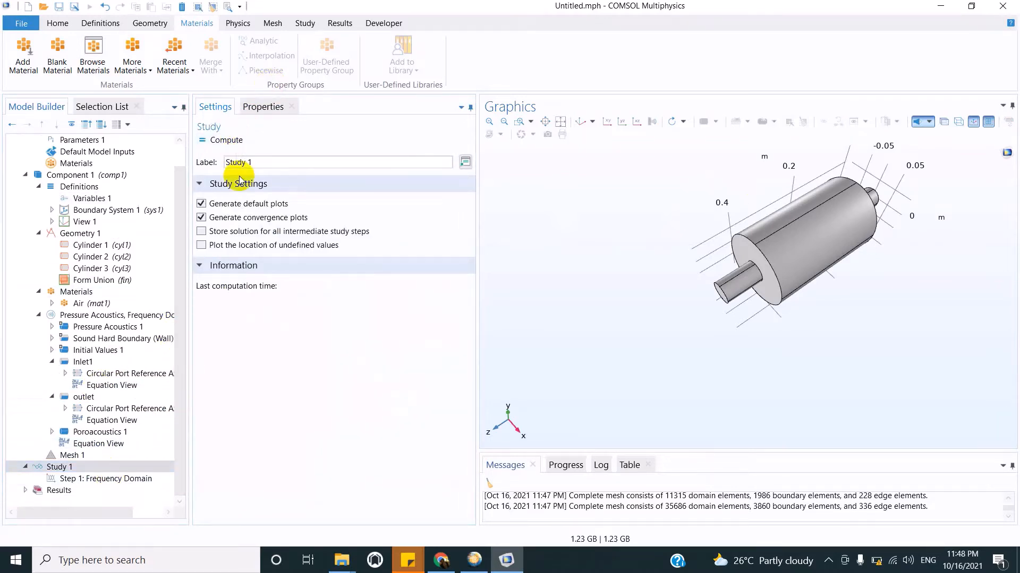
{"action": "left_click", "coordinate": [232, 140]}
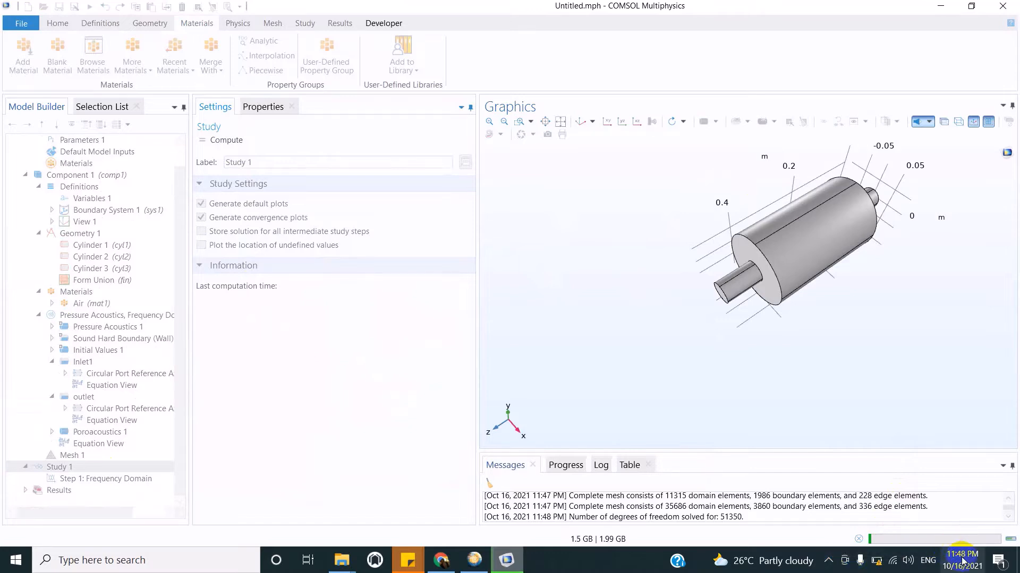
{"action": "left_click", "coordinate": [830, 560]}
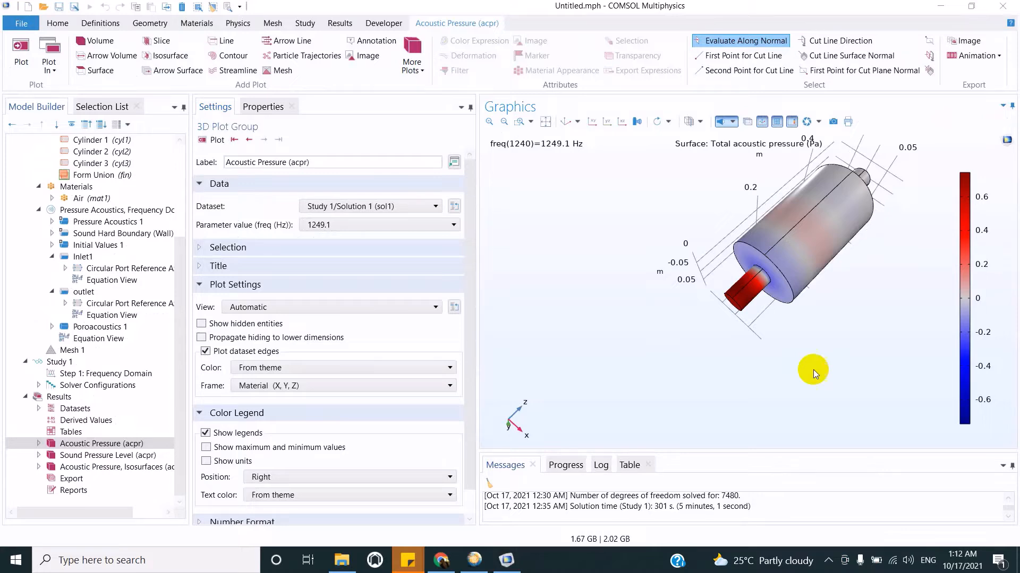
Review Mesh 1's settings and mesh messages, and view the acoustic pressure and isosurface result plots
{"action": "left_click", "coordinate": [243, 220]}
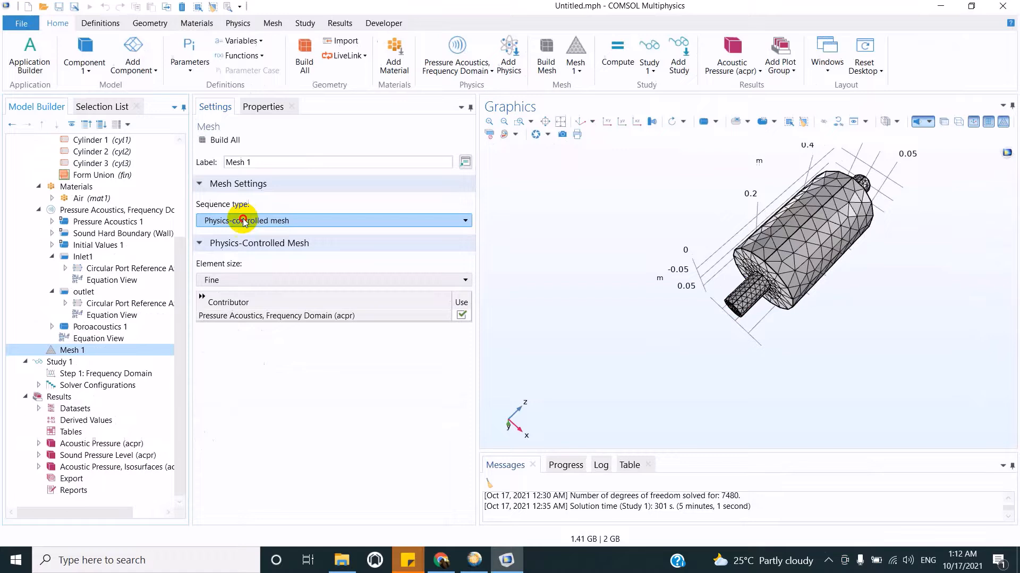
{"action": "left_click", "coordinate": [1009, 498]}
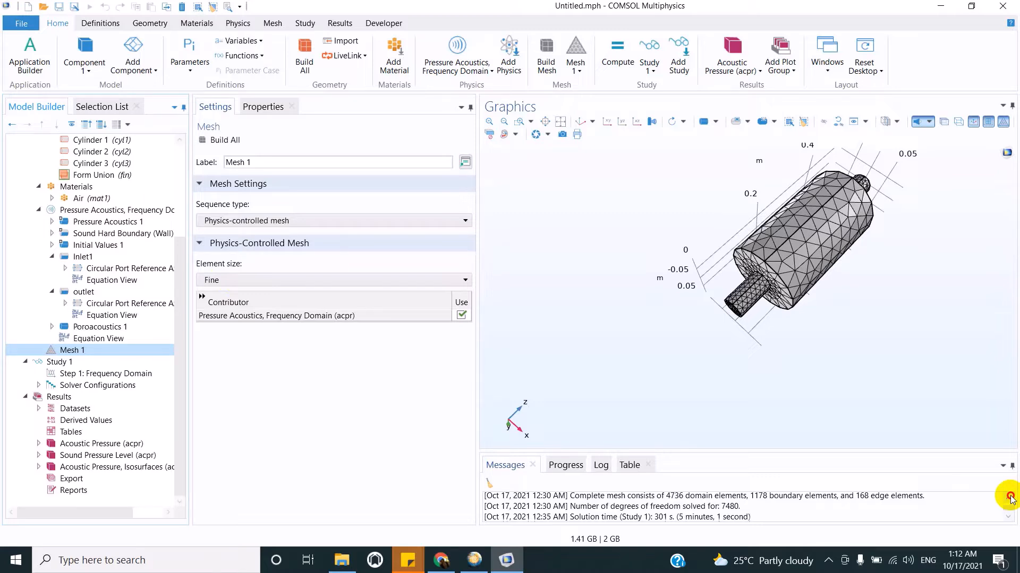
{"action": "left_click", "coordinate": [108, 445]}
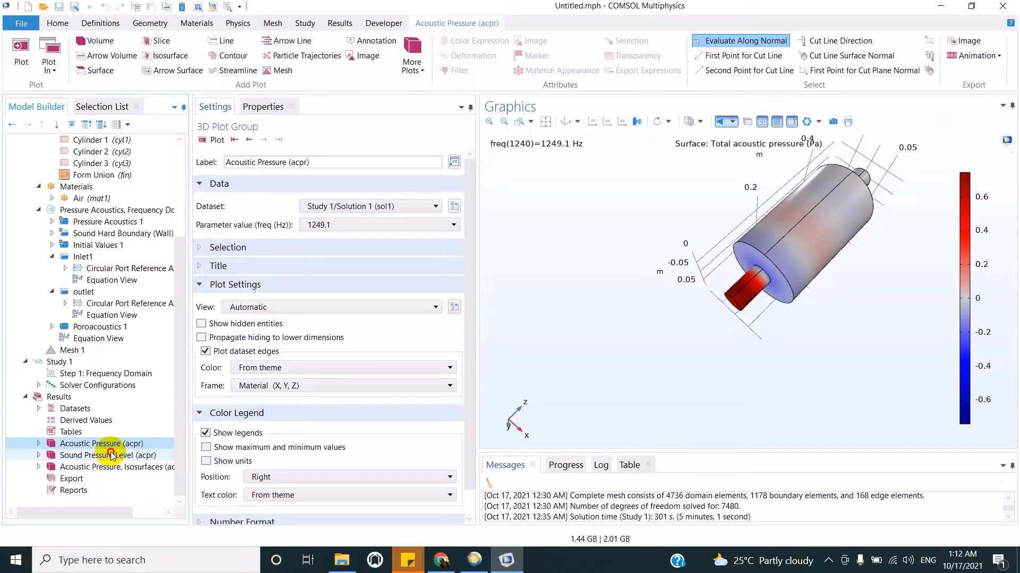
{"action": "left_click", "coordinate": [110, 467]}
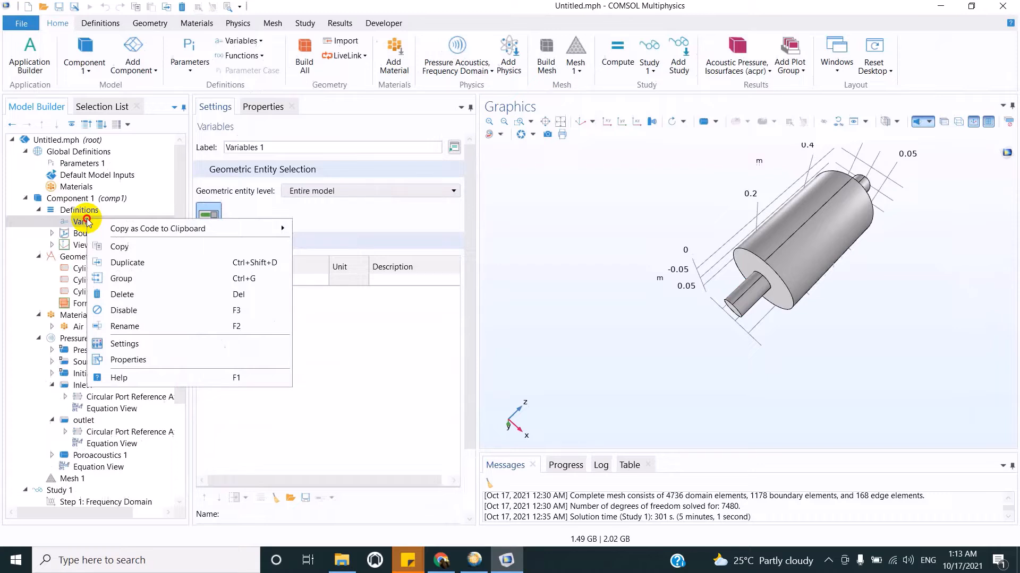
Define the variable P_in in Variables 1 as the inlet port's incident mode power, acpr.port1.P_in
{"action": "left_click", "coordinate": [212, 256]}
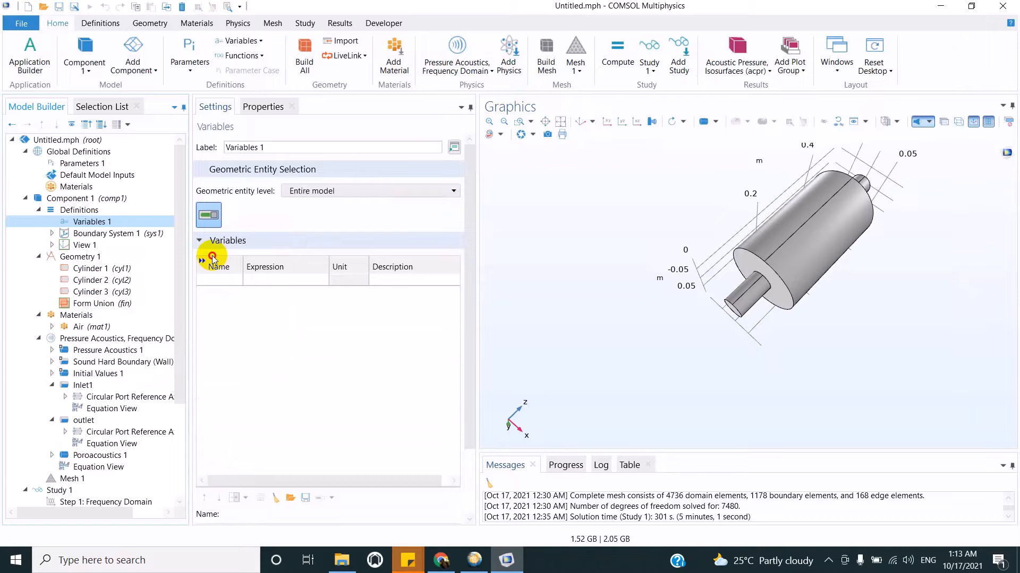
{"action": "left_click", "coordinate": [212, 279]}
{"action": "type", "text": "P_in"}
{"action": "key", "text": "Tab"}
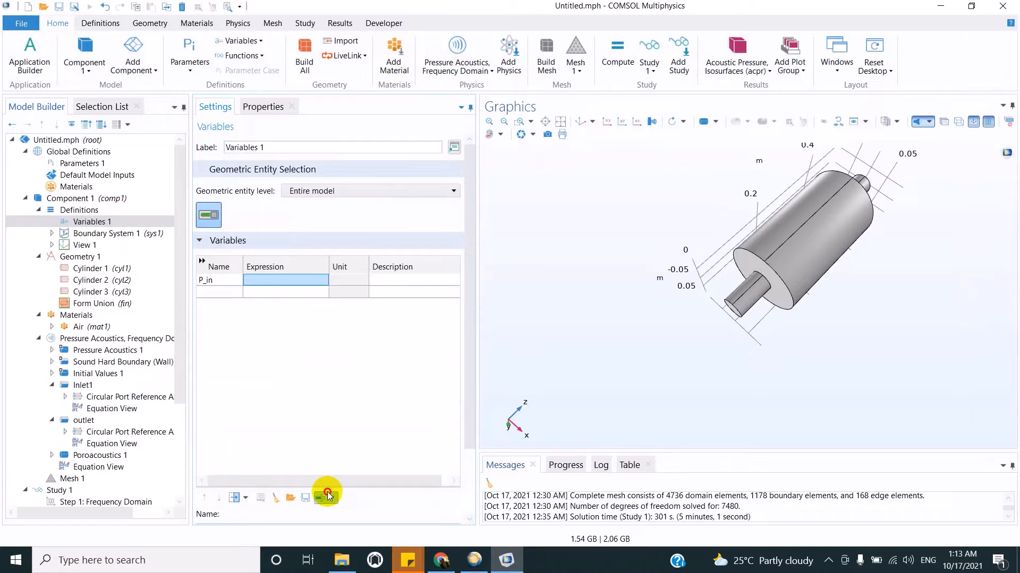
{"action": "left_click", "coordinate": [327, 496]}
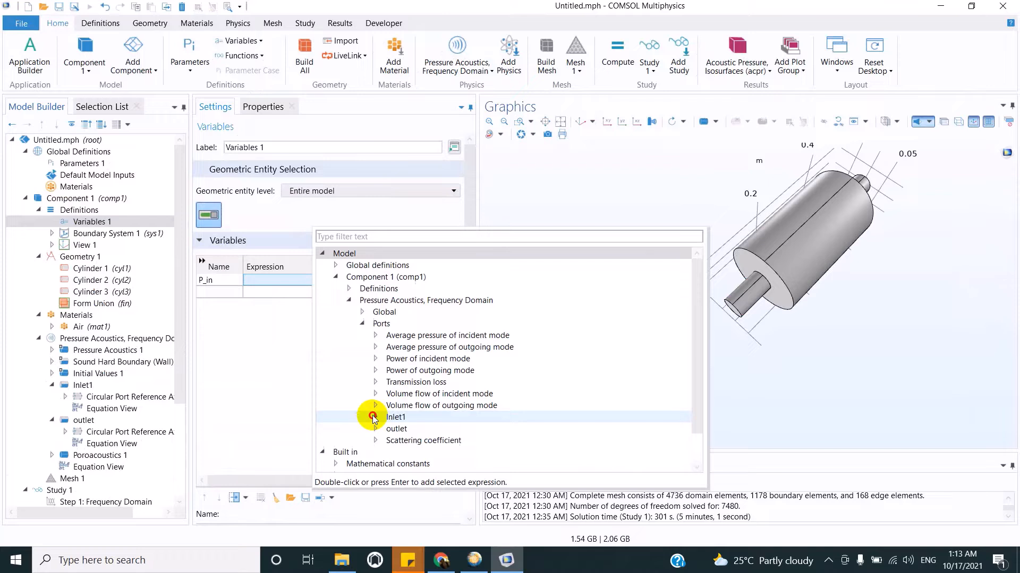
{"action": "left_click", "coordinate": [373, 417]}
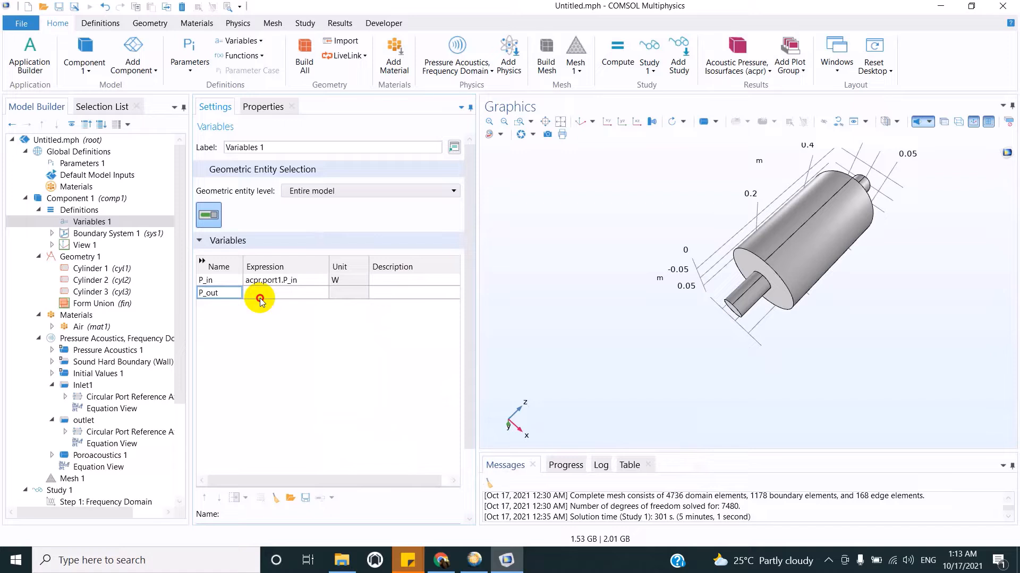
Define the variable P_out as the outlet port's outgoing mode power, acpr.port2.P_out
{"action": "left_click", "coordinate": [260, 293]}
{"action": "key", "text": "ctrl+space"}
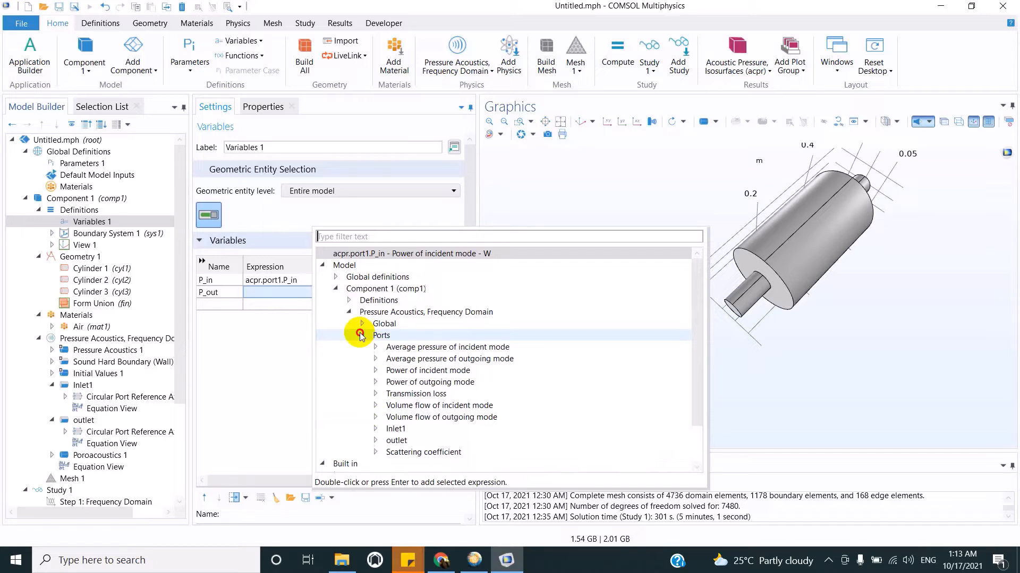
{"action": "left_click", "coordinate": [376, 441]}
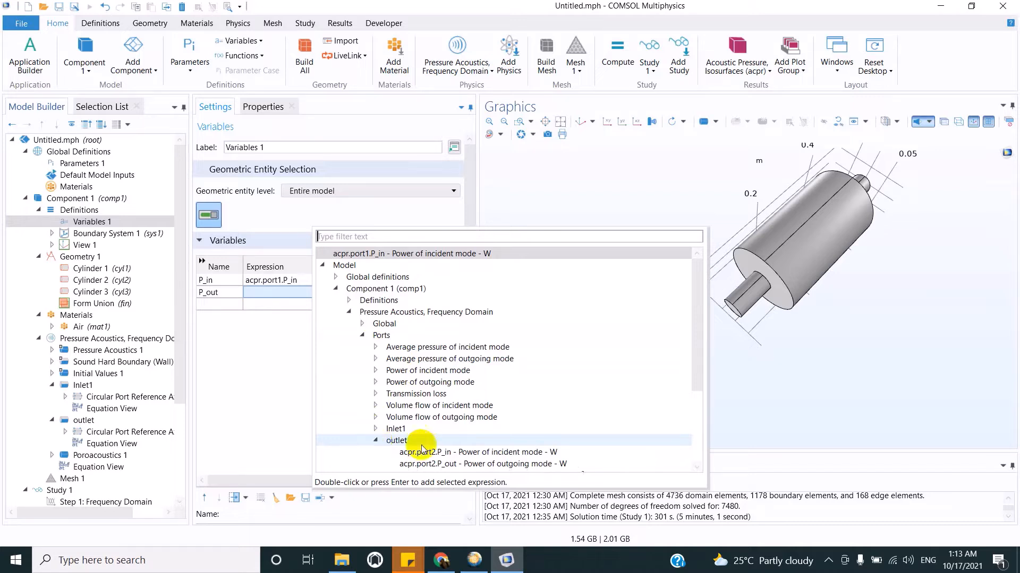
{"action": "double_click", "coordinate": [424, 464]}
Define the transmission loss variable TL with the expression 10*log10(P_in/P_out)
{"action": "left_click", "coordinate": [219, 304]}
{"action": "type", "text": "TL"}
{"action": "left_click", "coordinate": [274, 304]}
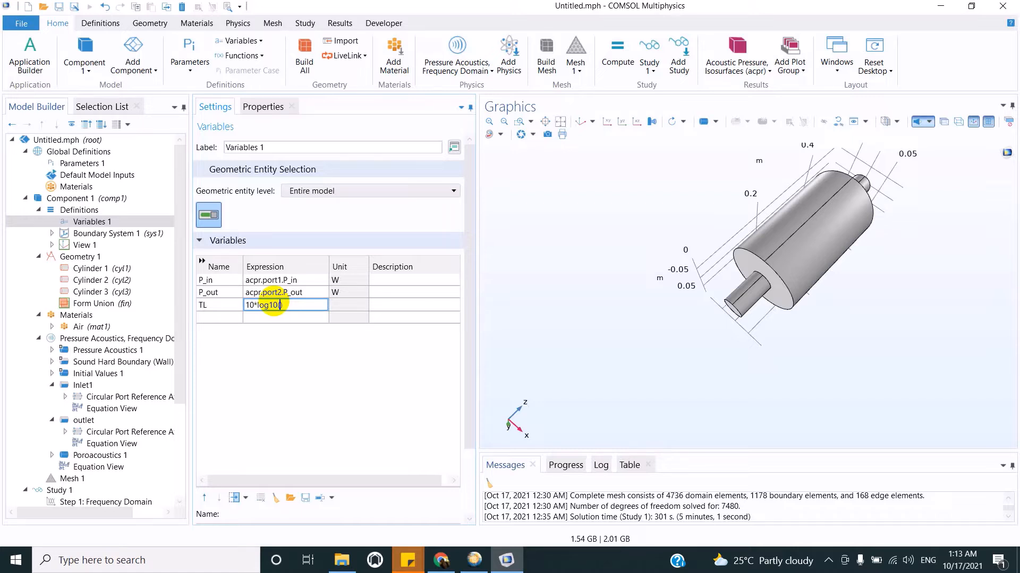
{"action": "type", "text": "P_in/P_out)"}
{"action": "left_click", "coordinate": [227, 319]}
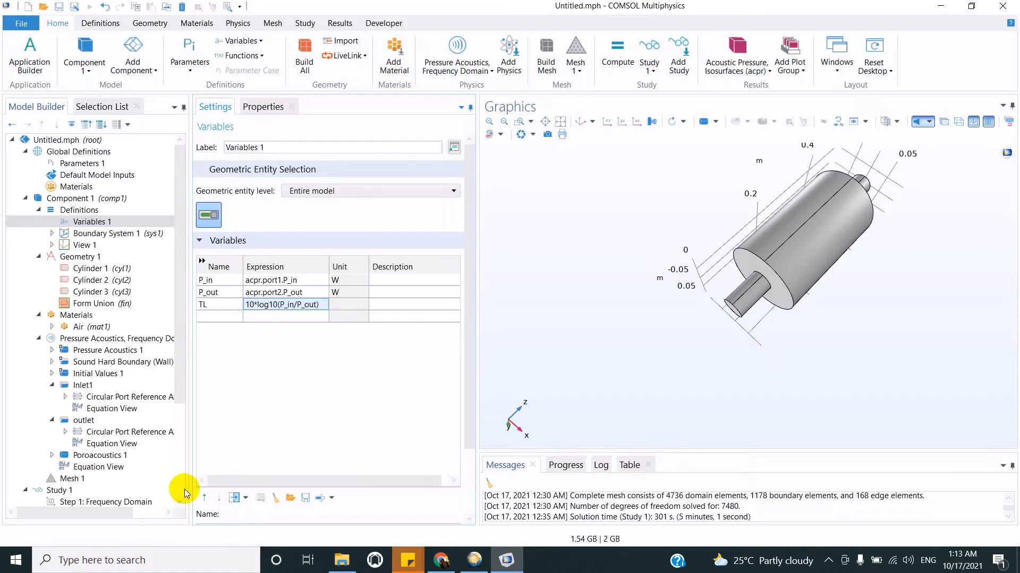
Add a 1D plot group to the results and label its x-axis Freq (Hz) and its y-axis TL (dB)
{"action": "scroll", "coordinate": [106, 425], "scroll_direction": "down", "scroll_amount": 4}
{"action": "right_click", "coordinate": [58, 398]}
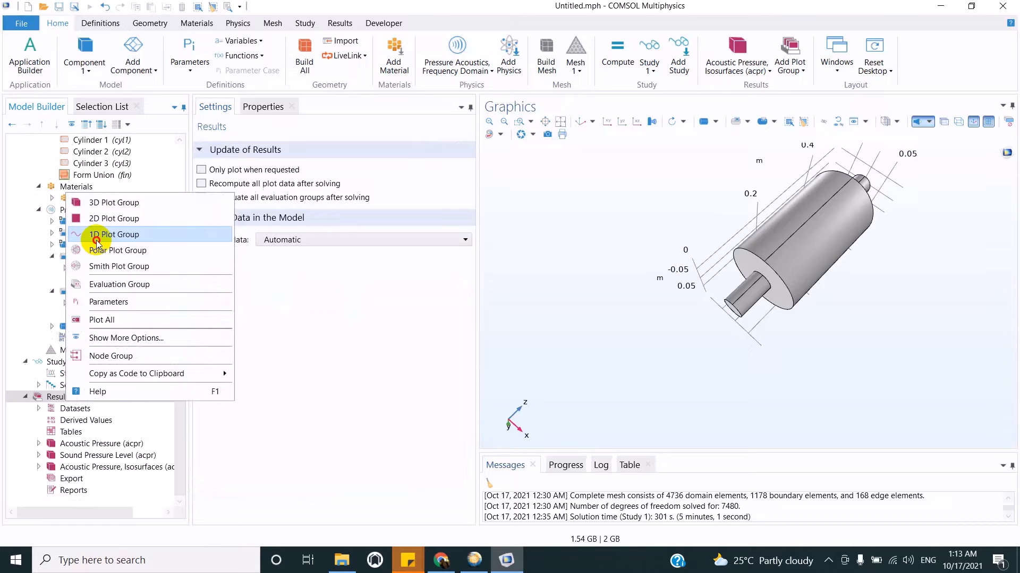
{"action": "left_click", "coordinate": [115, 235]}
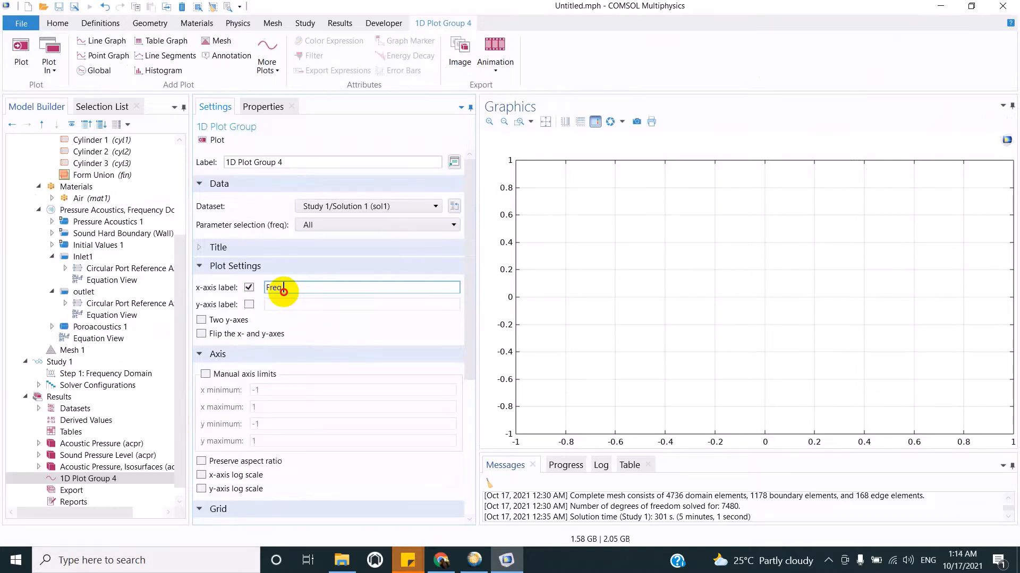
{"action": "left_click", "coordinate": [293, 306]}
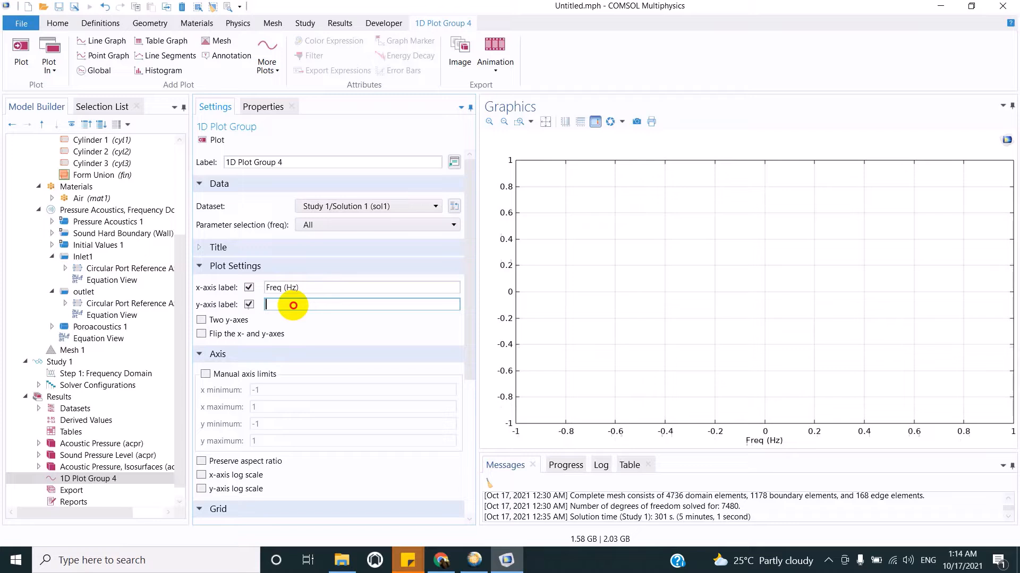
{"action": "type", "text": "TL (dB)"}
Add a Global plot to 1D Plot Group 4 with TL as its y-axis expression
{"action": "left_click", "coordinate": [120, 479]}
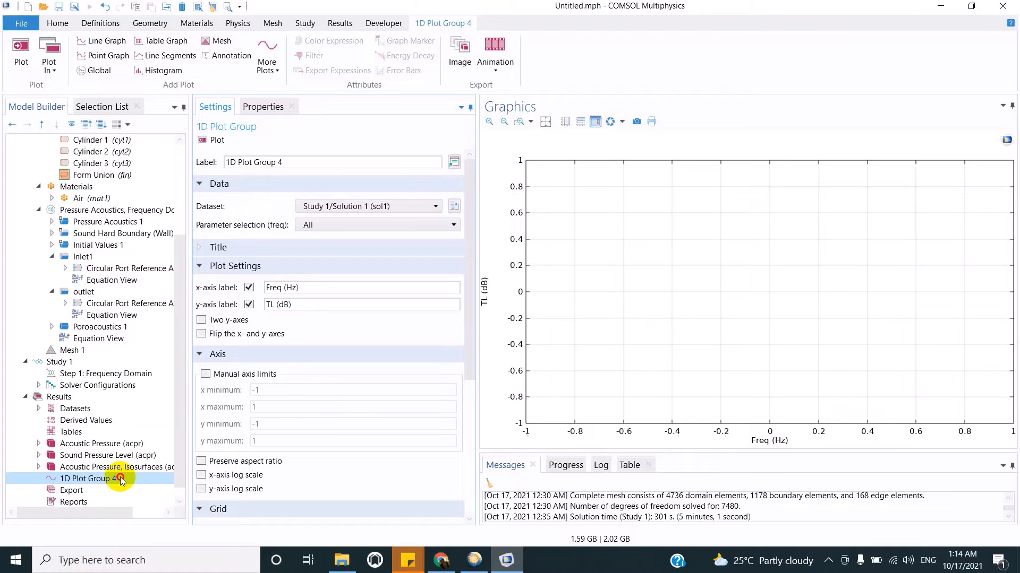
{"action": "left_click", "coordinate": [232, 270]}
{"action": "type", "text": "TL"}
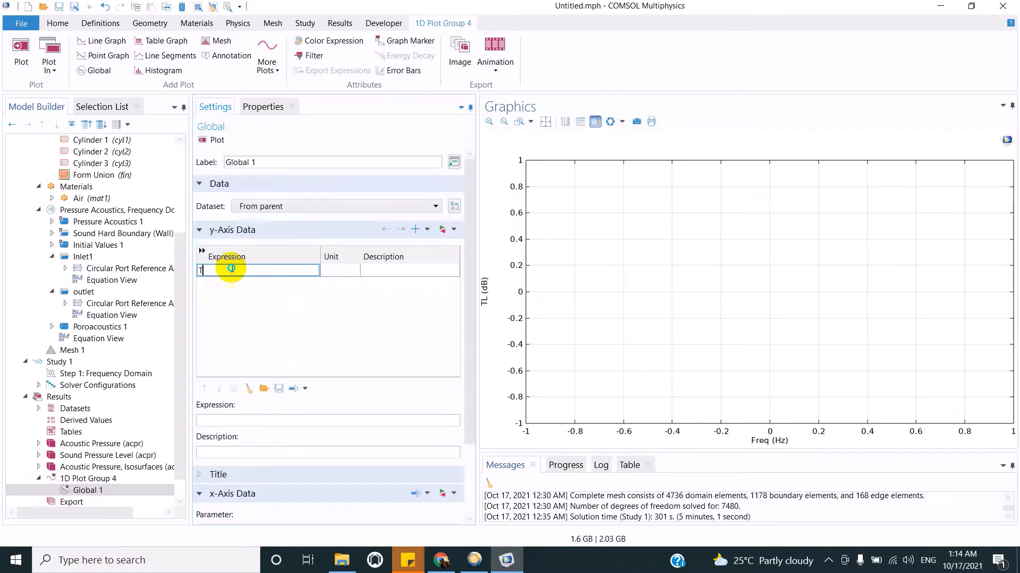
Recompute Study 1 with the new variables and plot the TL curve
{"action": "left_click", "coordinate": [76, 361]}
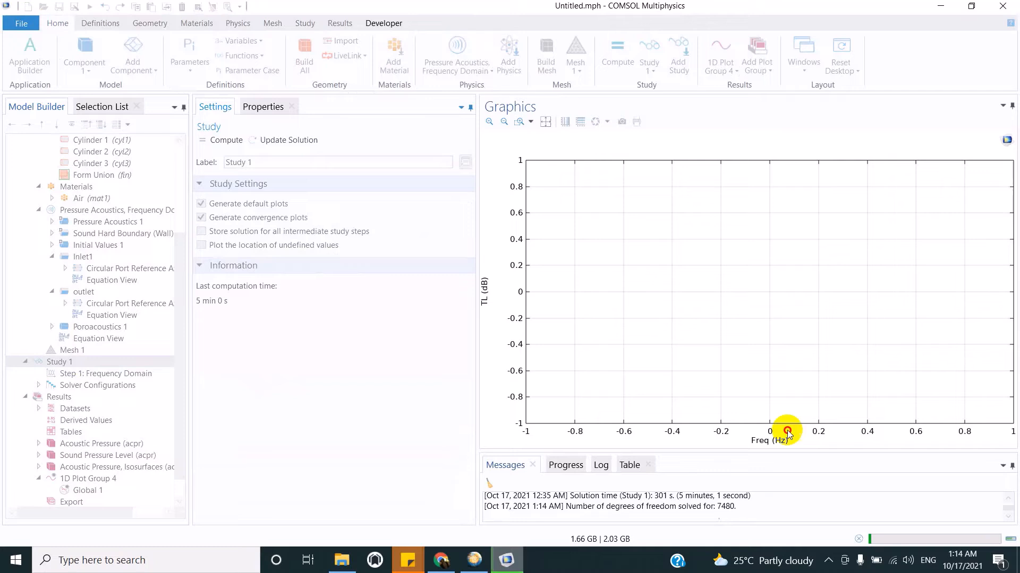
{"action": "left_click", "coordinate": [850, 560]}
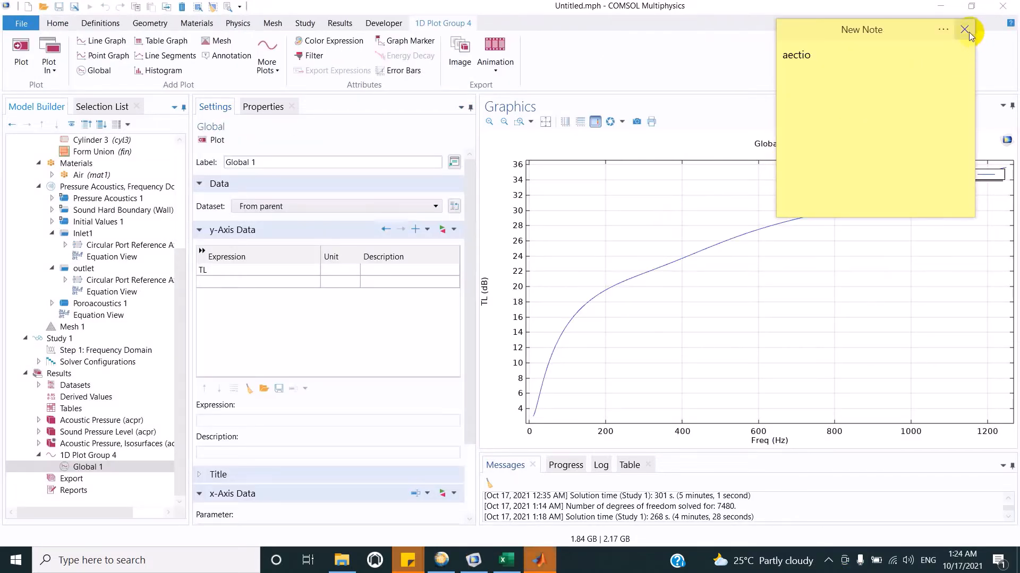
{"action": "left_click", "coordinate": [965, 29]}
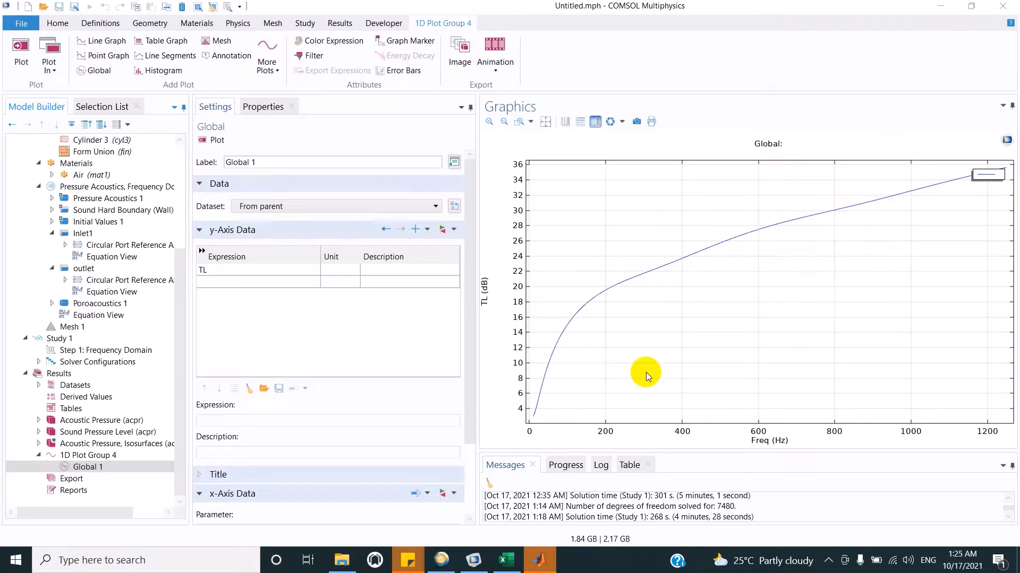
{"action": "right_click", "coordinate": [645, 330]}
{"action": "left_click", "coordinate": [606, 285]}
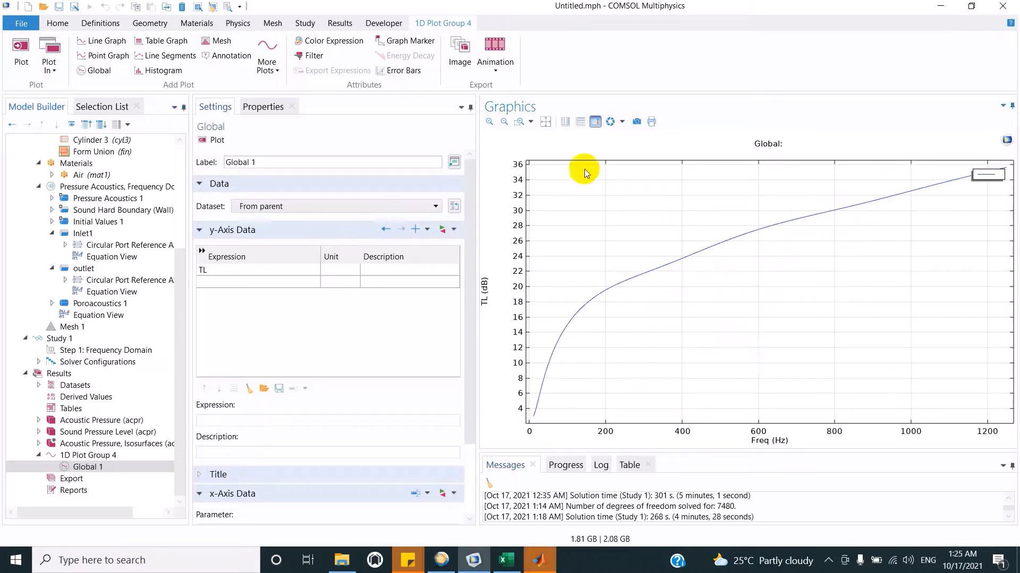
{"action": "right_click", "coordinate": [584, 171]}
{"action": "left_click", "coordinate": [575, 216]}
{"action": "right_click", "coordinate": [578, 217]}
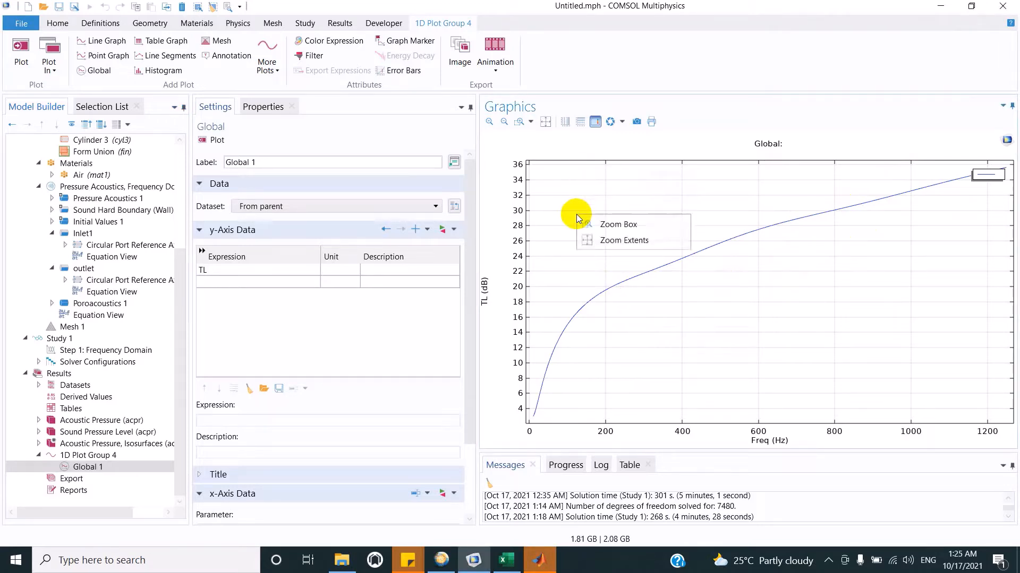
Add the plot data of Global 1 in 1D Plot Group 4 to the export items
{"action": "left_click", "coordinate": [108, 456]}
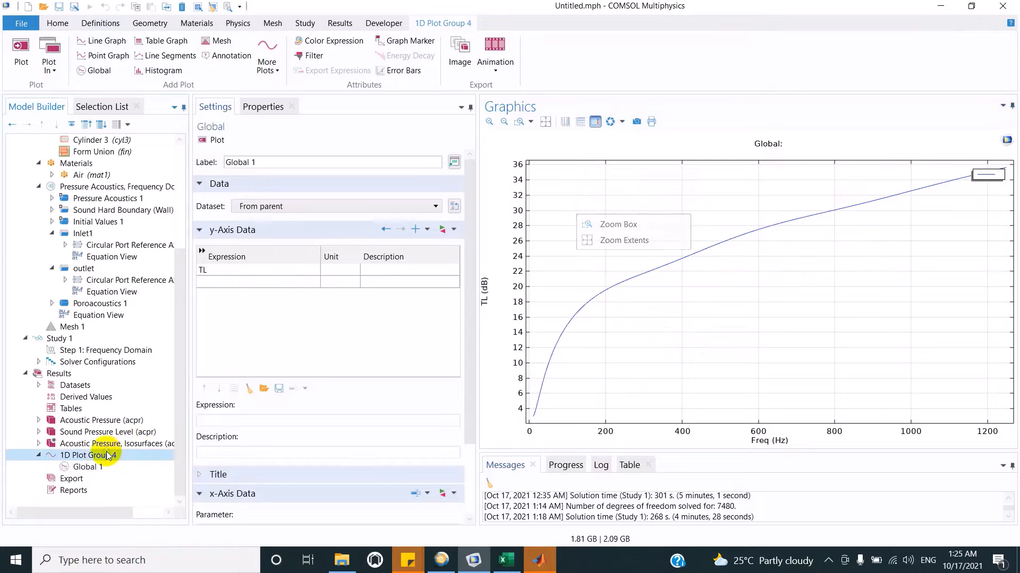
{"action": "right_click", "coordinate": [108, 455]}
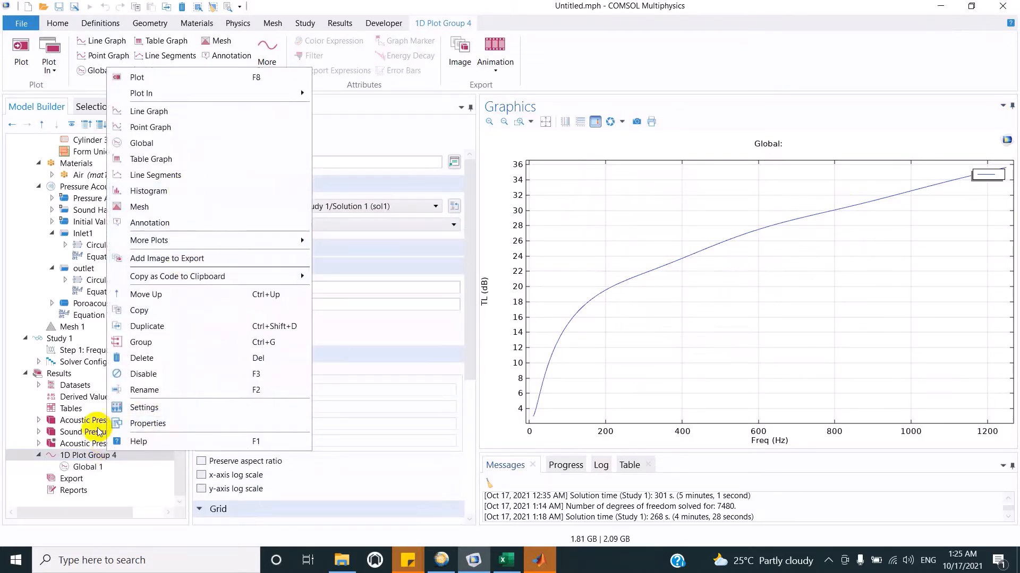
{"action": "left_click", "coordinate": [95, 468]}
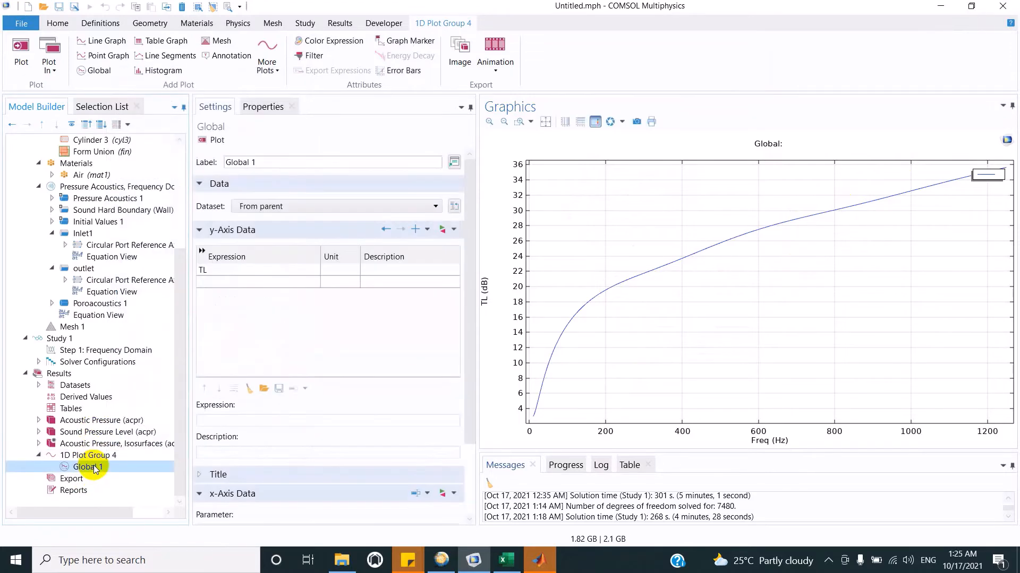
{"action": "right_click", "coordinate": [94, 468]}
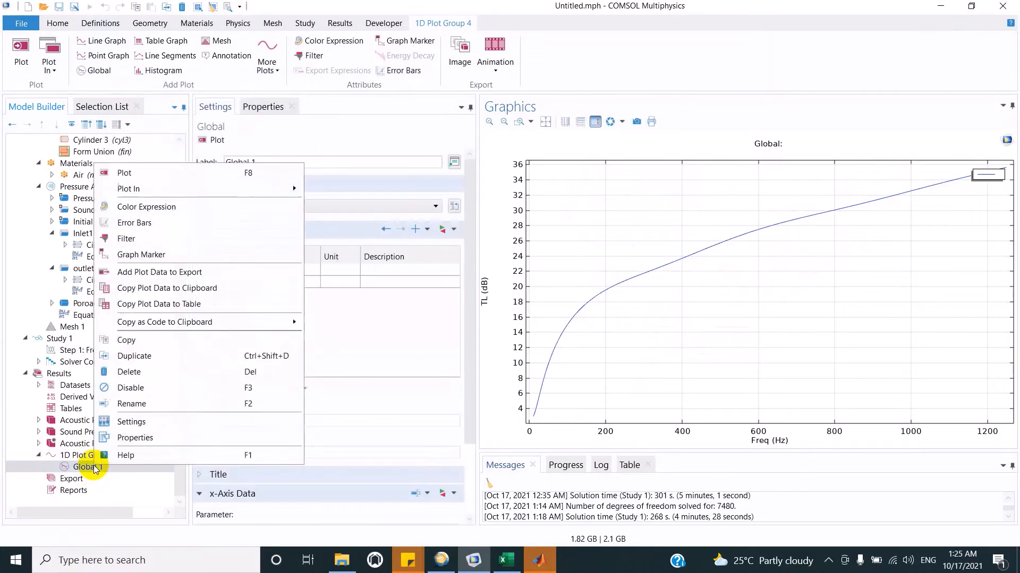
{"action": "left_click", "coordinate": [144, 272]}
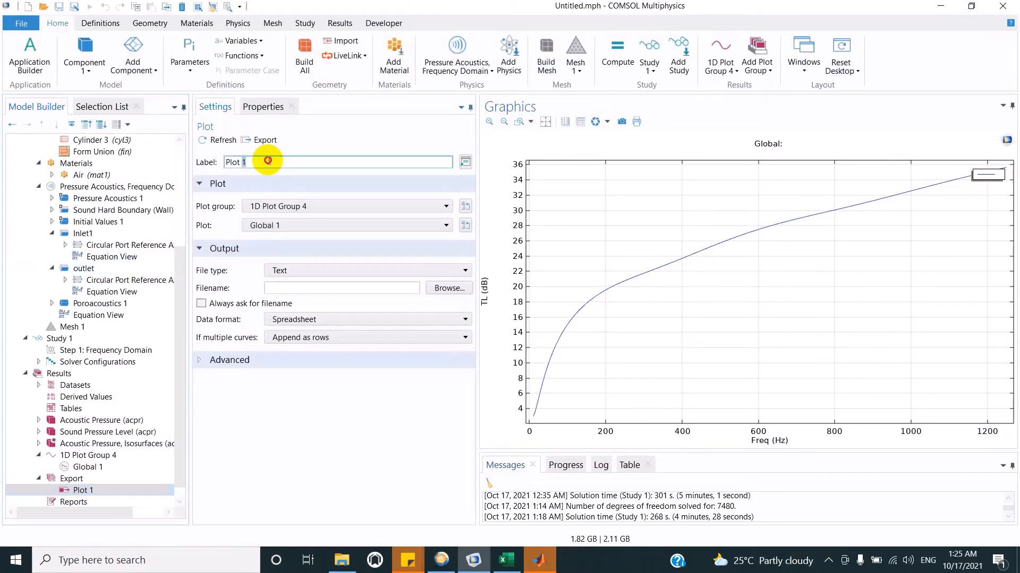
Keep Text as the export file type and set the output file to comsol in the SIDLAB course's abpsorbing material folder
{"action": "left_click", "coordinate": [383, 272]}
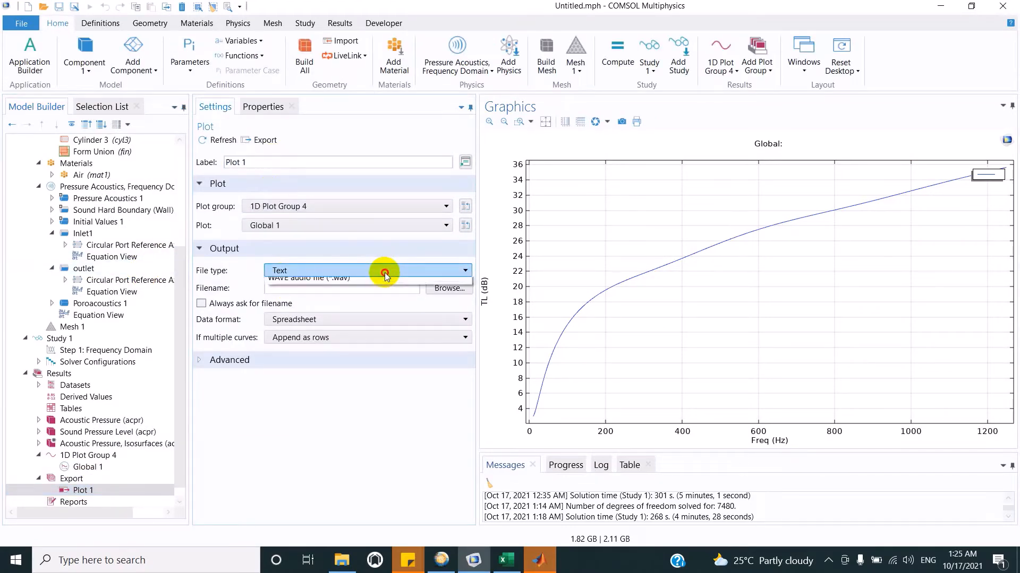
{"action": "left_click", "coordinate": [384, 275]}
{"action": "left_click", "coordinate": [435, 287]}
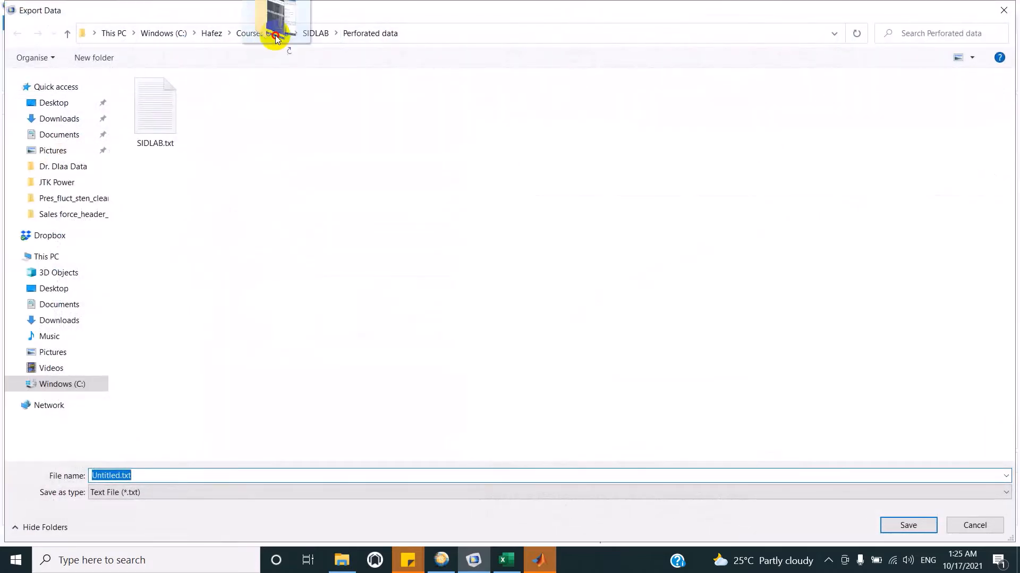
{"action": "left_click", "coordinate": [315, 34]}
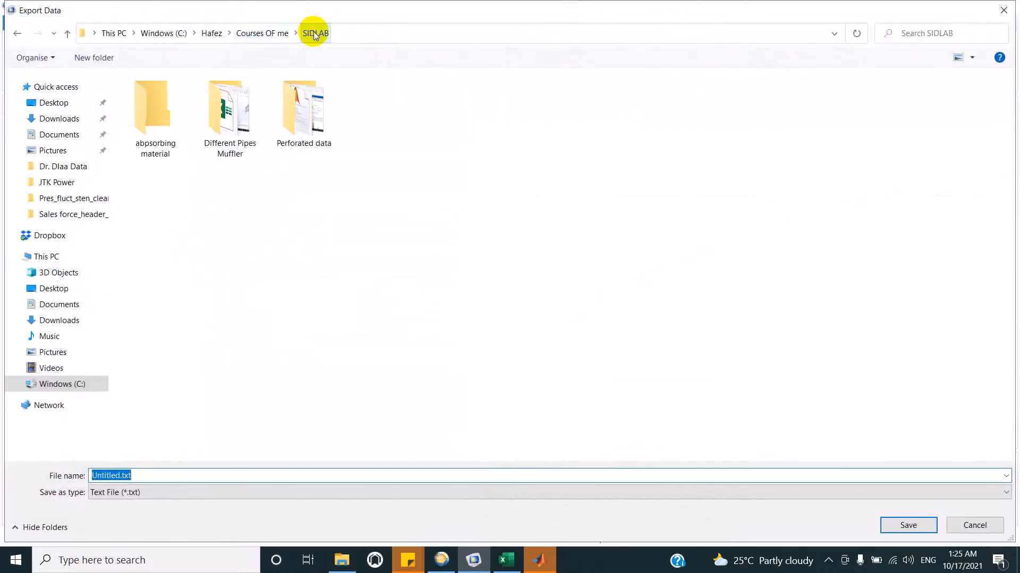
{"action": "double_click", "coordinate": [181, 107]}
{"action": "left_click", "coordinate": [140, 482]}
{"action": "double_click", "coordinate": [152, 477]}
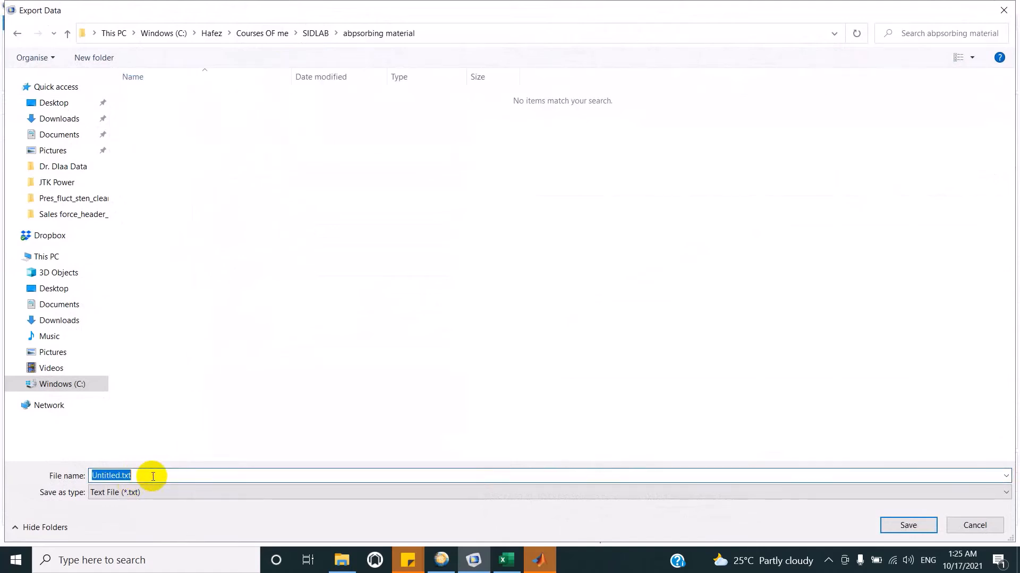
{"action": "type", "text": "comsol"}
{"action": "key", "text": "Return"}
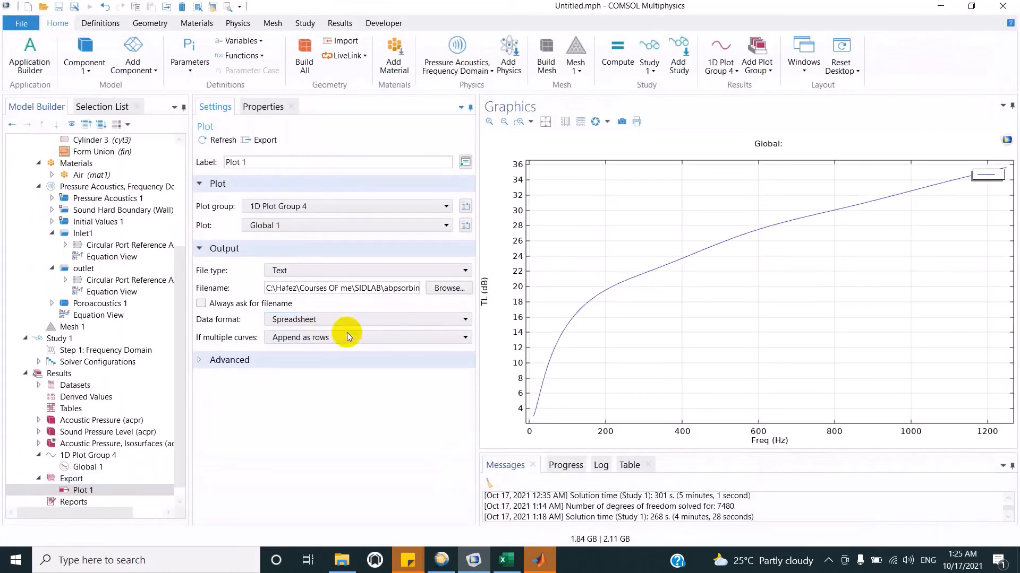
Keep the Spreadsheet data format, set multiple curves to Append as columns, and export the plot data
{"action": "left_click", "coordinate": [292, 320]}
{"action": "left_click", "coordinate": [293, 321]}
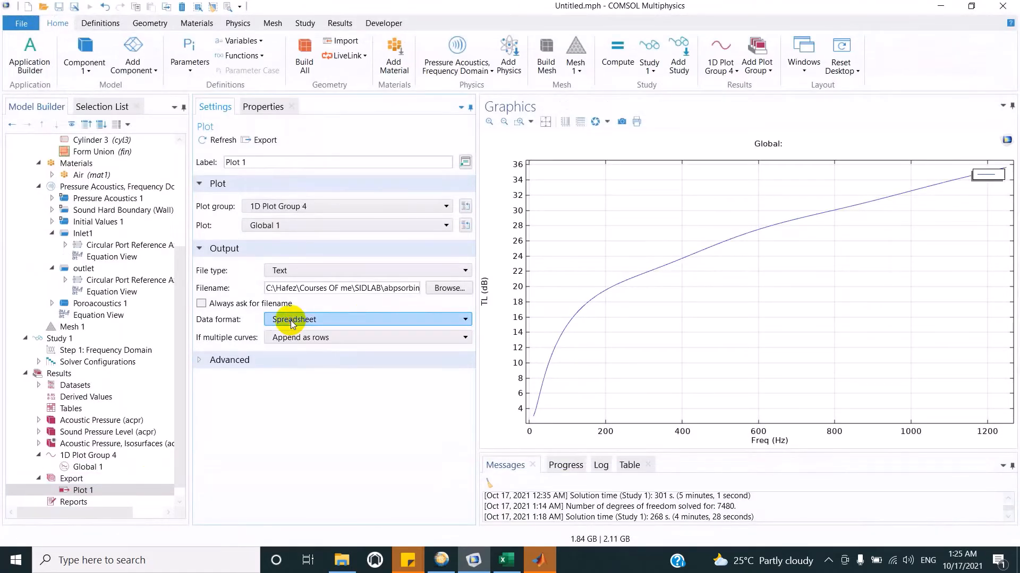
{"action": "left_click", "coordinate": [293, 335]}
{"action": "left_click", "coordinate": [293, 336]}
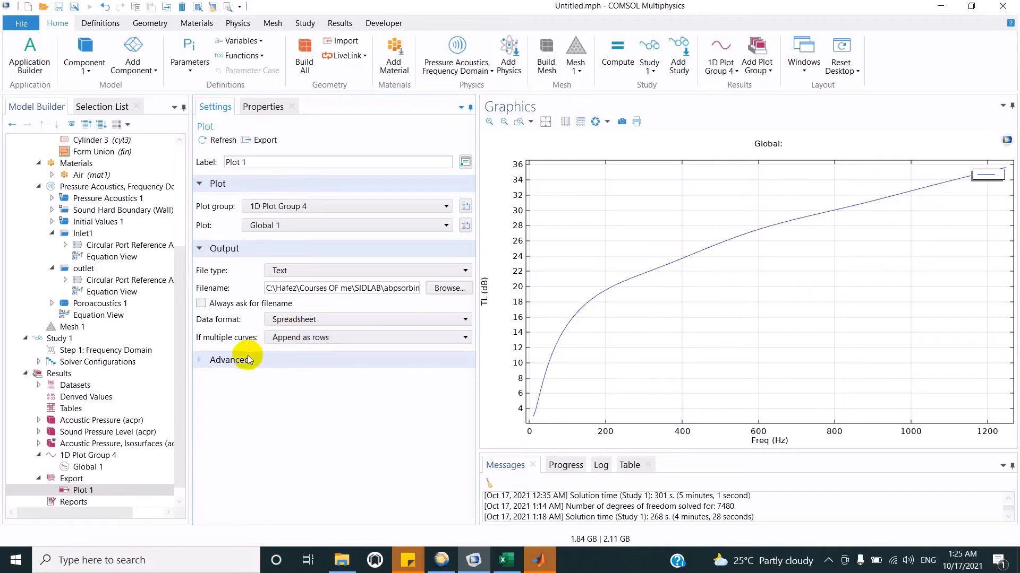
{"action": "left_click", "coordinate": [278, 340]}
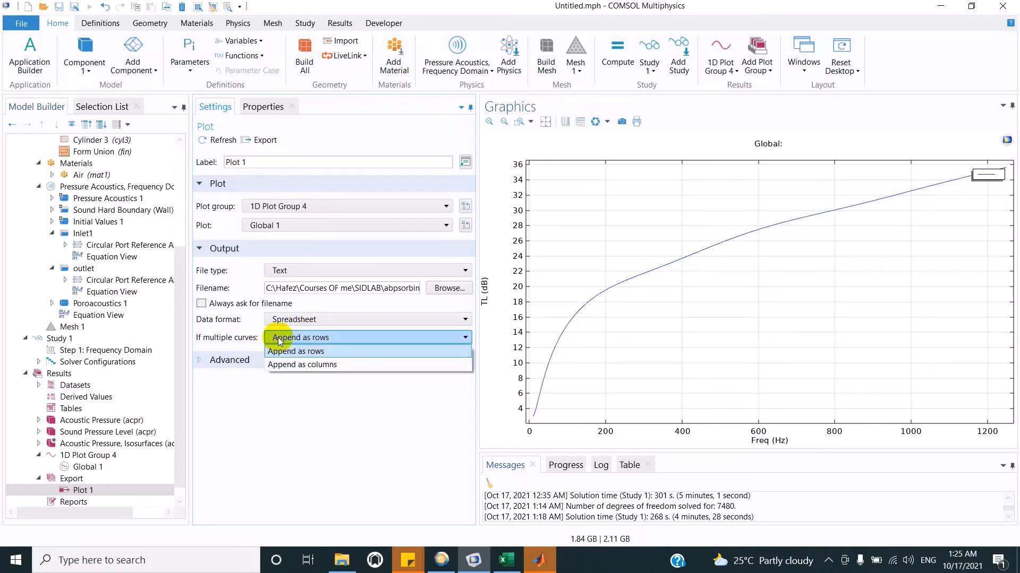
{"action": "left_click", "coordinate": [278, 340]}
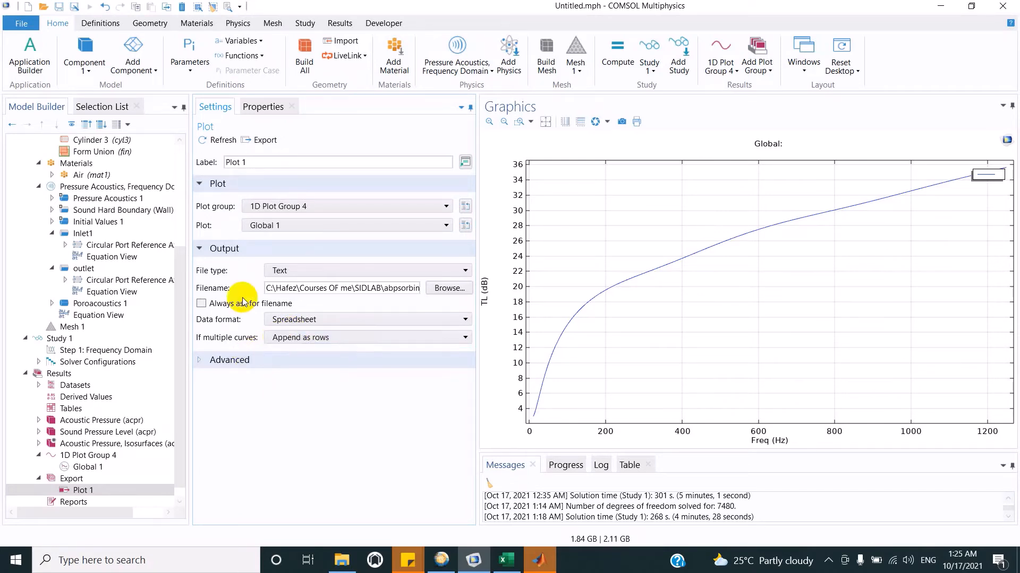
{"action": "left_click", "coordinate": [270, 338]}
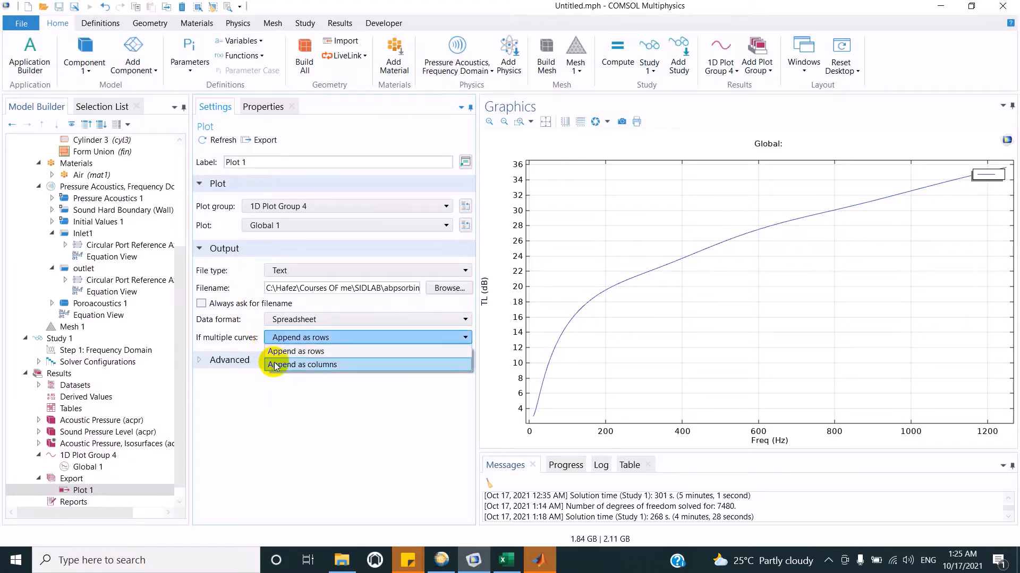
{"action": "left_click", "coordinate": [275, 365]}
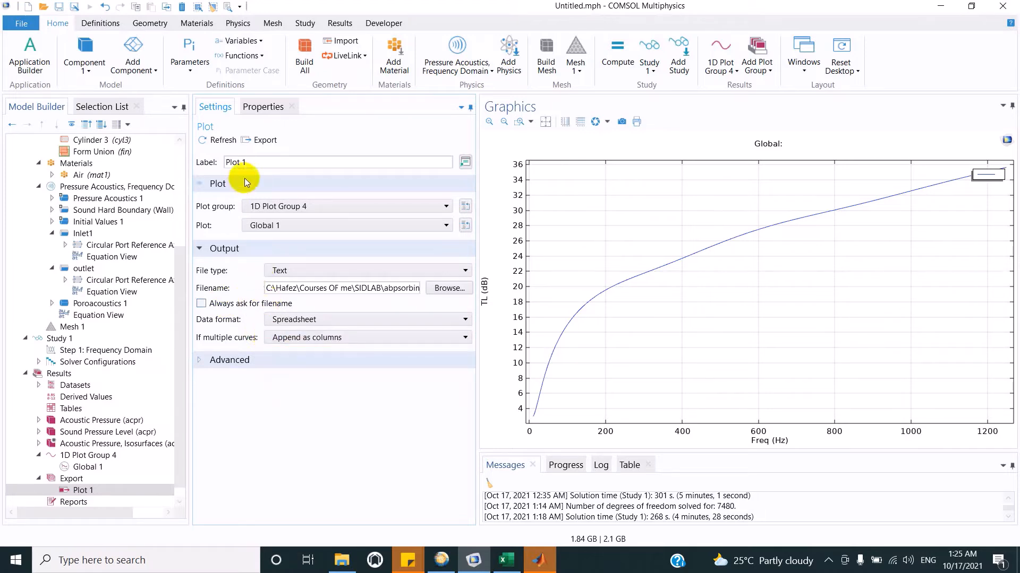
{"action": "left_click", "coordinate": [257, 142]}
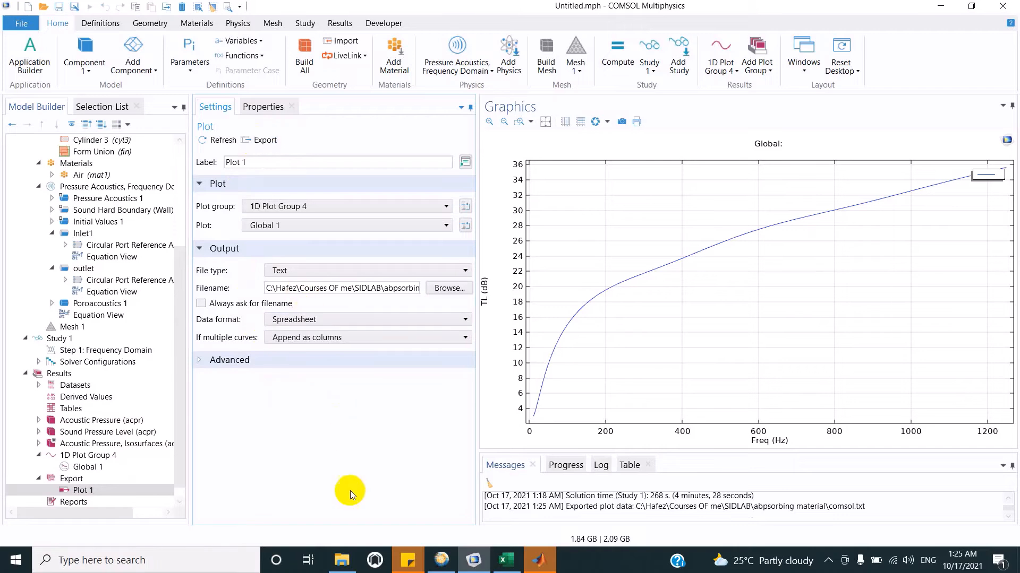
Switch to SIDLAB and start a text export of the Transmission Loss curve
{"action": "left_click", "coordinate": [466, 561]}
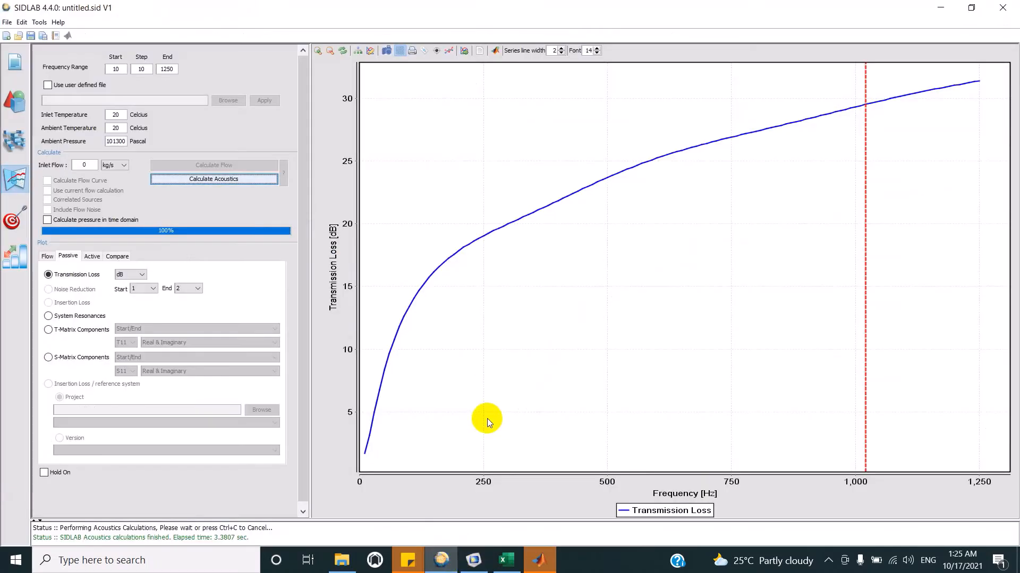
{"action": "right_click", "coordinate": [488, 419]}
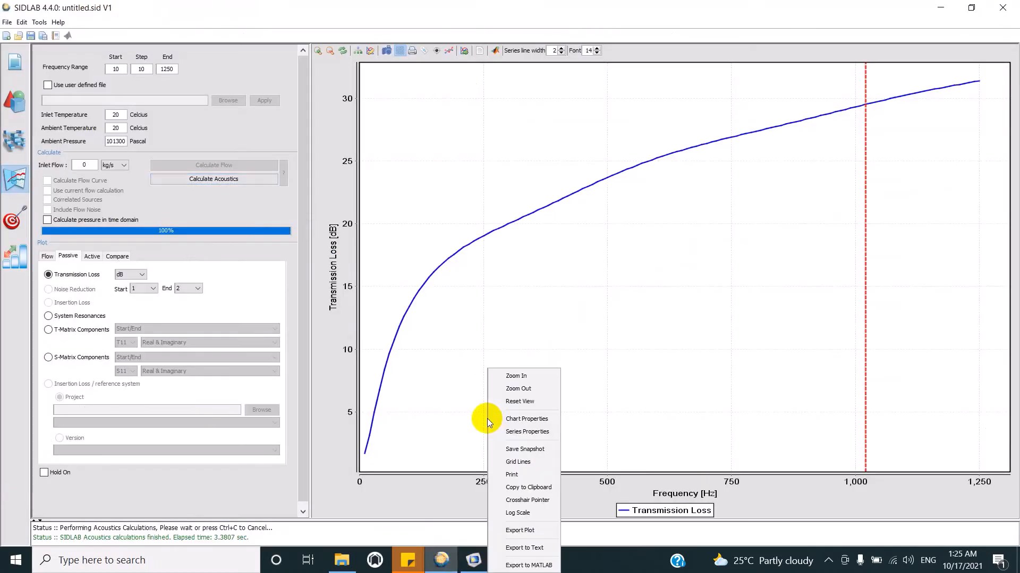
{"action": "left_click", "coordinate": [515, 549]}
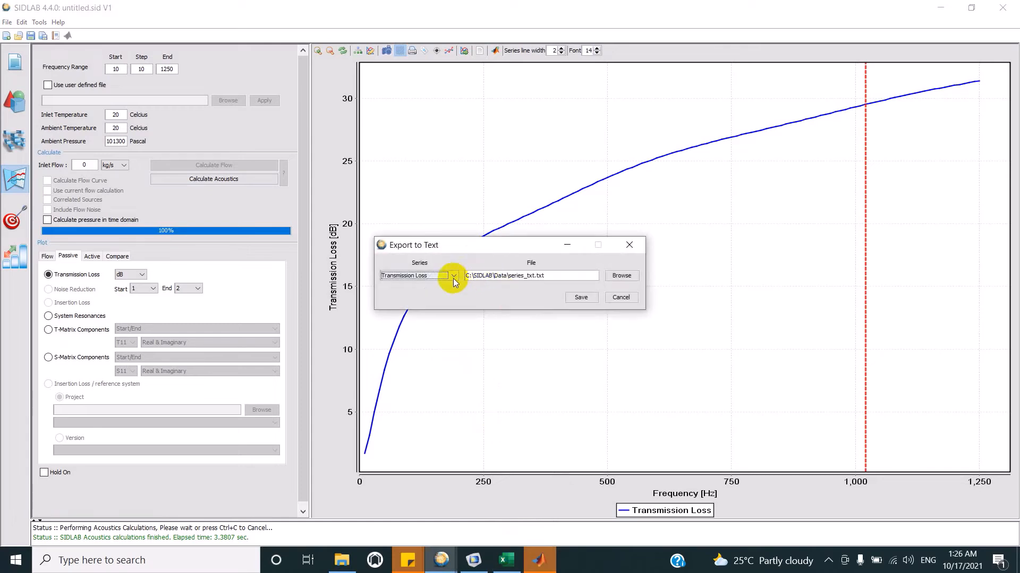
Export the Transmission Loss series as a .txt file named SIDLAB in the abpsorbing material folder under Courses OF me\SIDLAB
{"action": "left_click", "coordinate": [613, 283]}
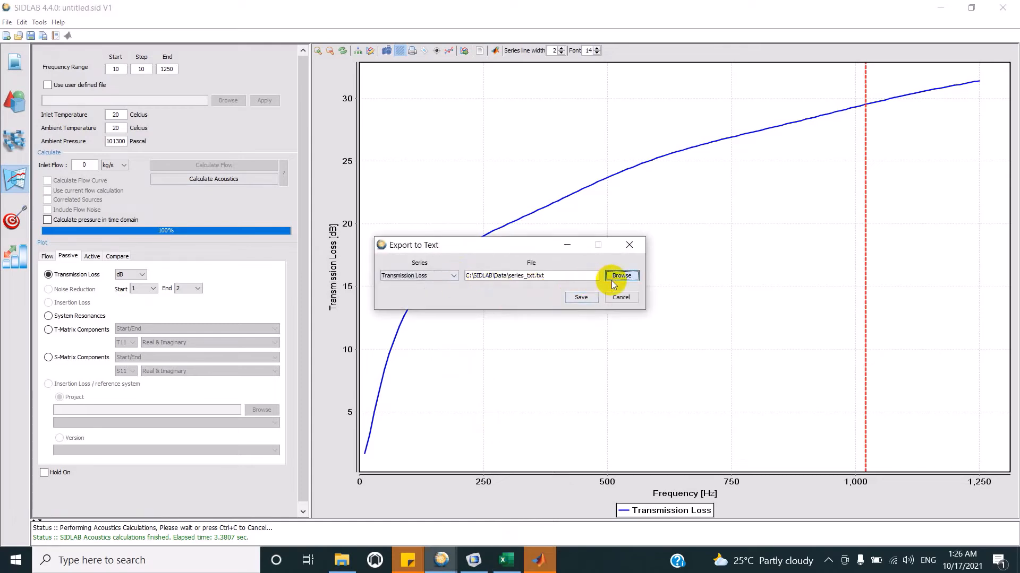
{"action": "left_click", "coordinate": [387, 318]}
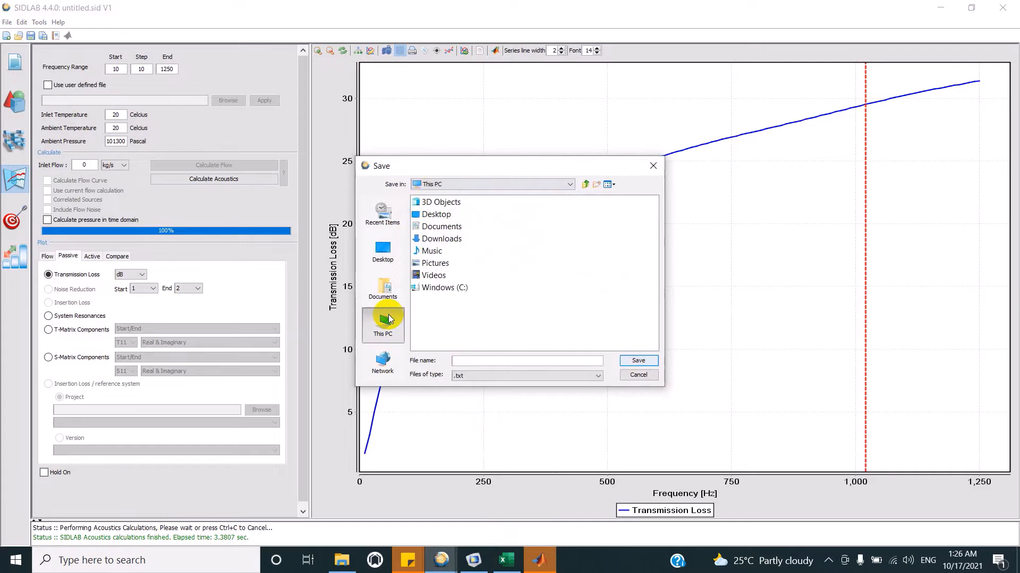
{"action": "double_click", "coordinate": [444, 287]}
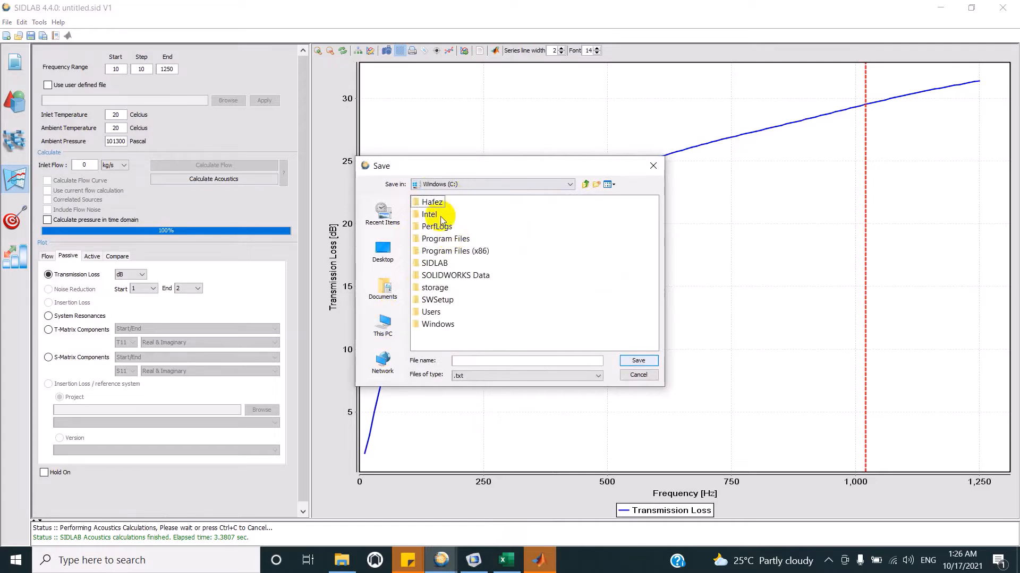
{"action": "double_click", "coordinate": [432, 202]}
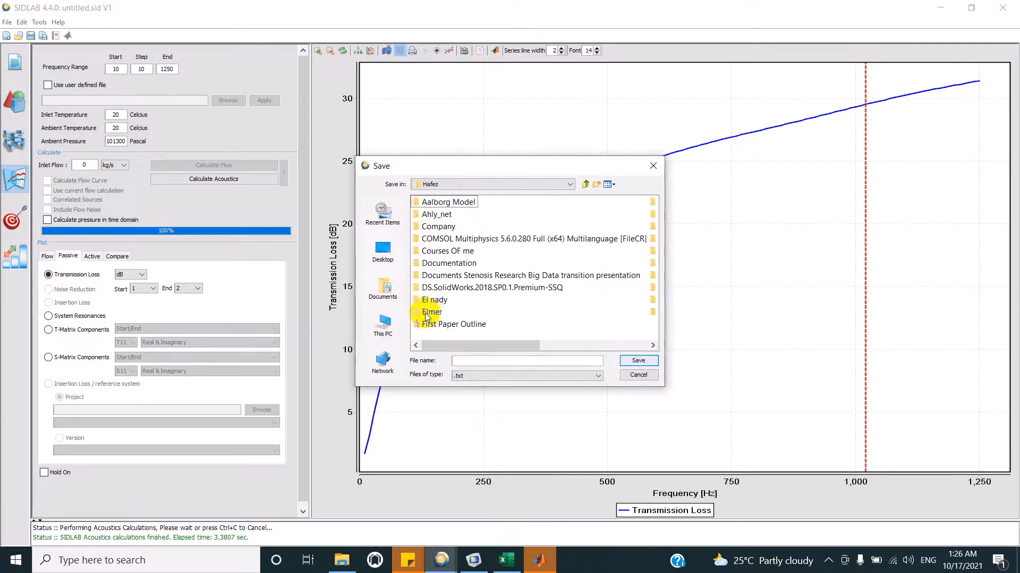
{"action": "double_click", "coordinate": [436, 251]}
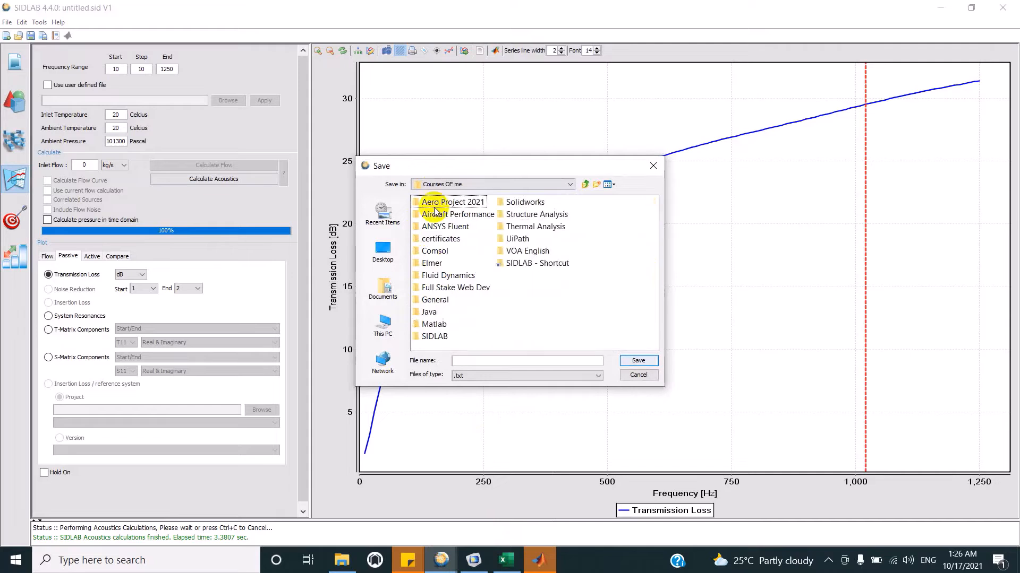
{"action": "double_click", "coordinate": [434, 336]}
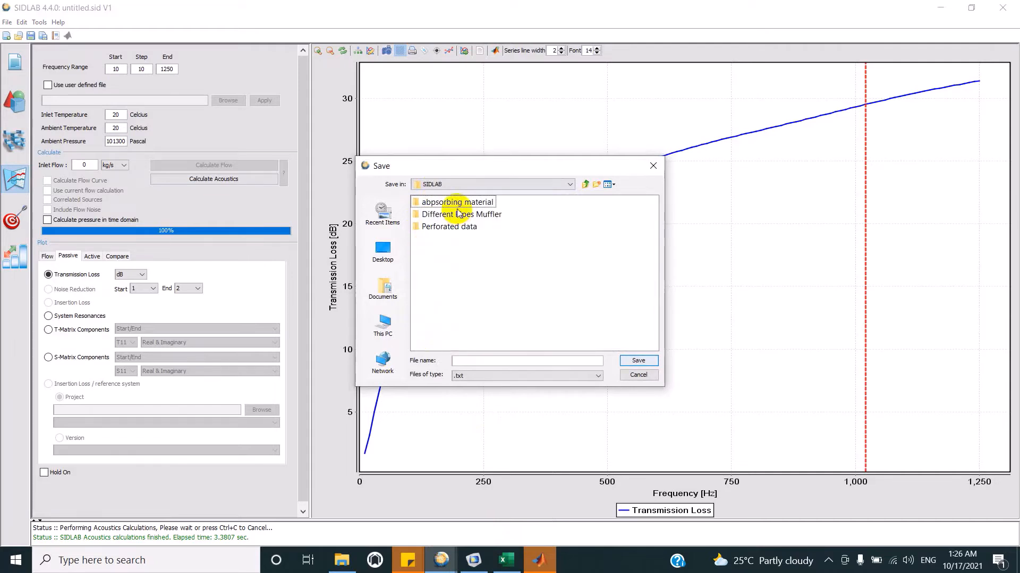
{"action": "double_click", "coordinate": [428, 203]}
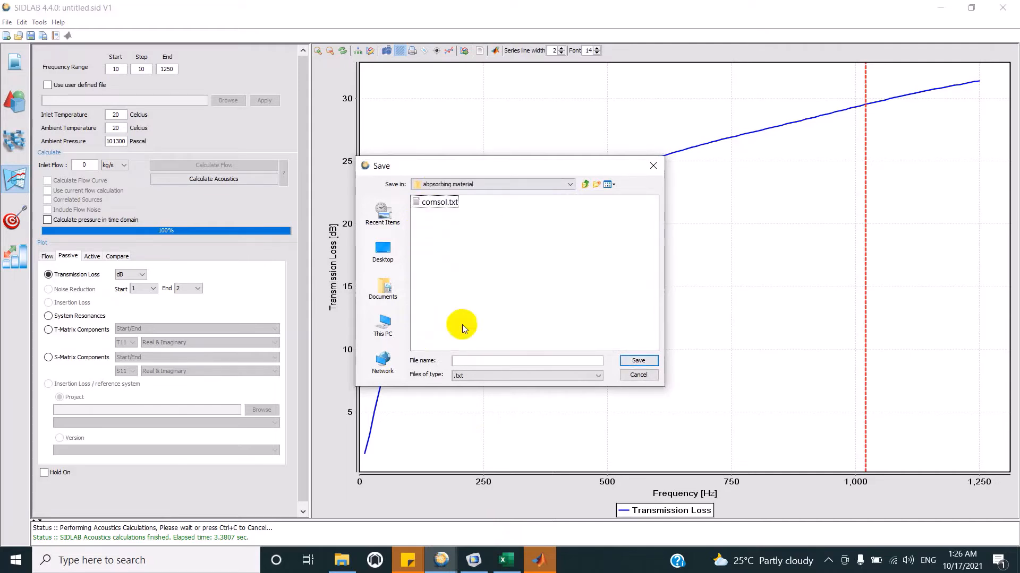
{"action": "left_click", "coordinate": [477, 366]}
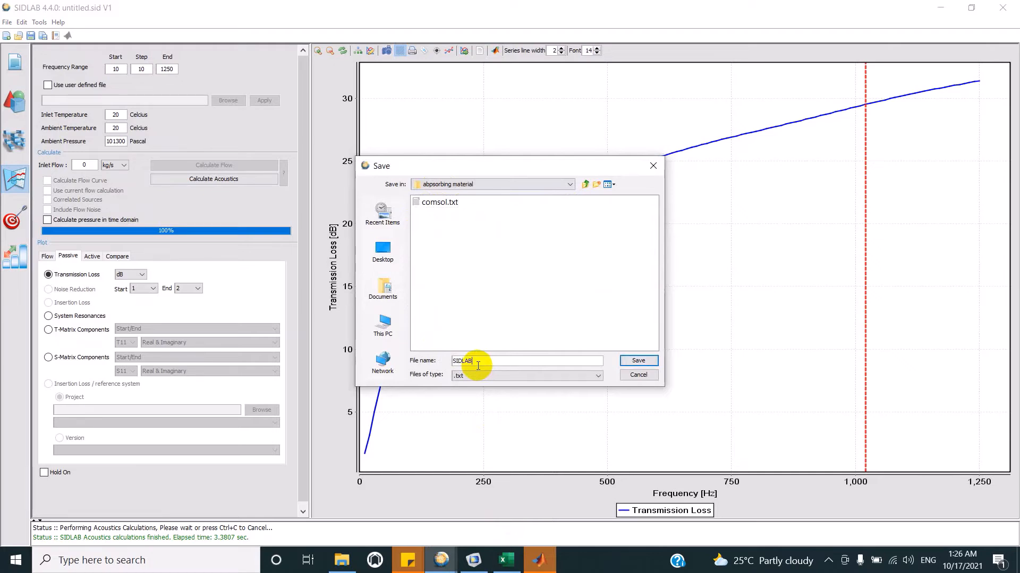
{"action": "key", "text": "Return"}
{"action": "left_click", "coordinate": [571, 298]}
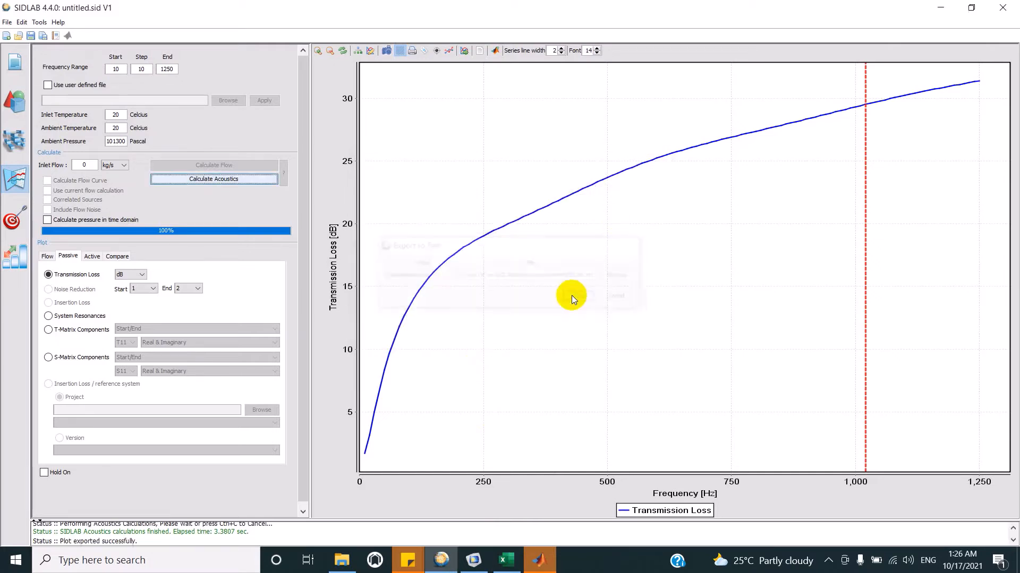
Switch to Excel, create a blank workbook and browse for a file to open
{"action": "left_click", "coordinate": [494, 560]}
{"action": "left_click", "coordinate": [287, 247]}
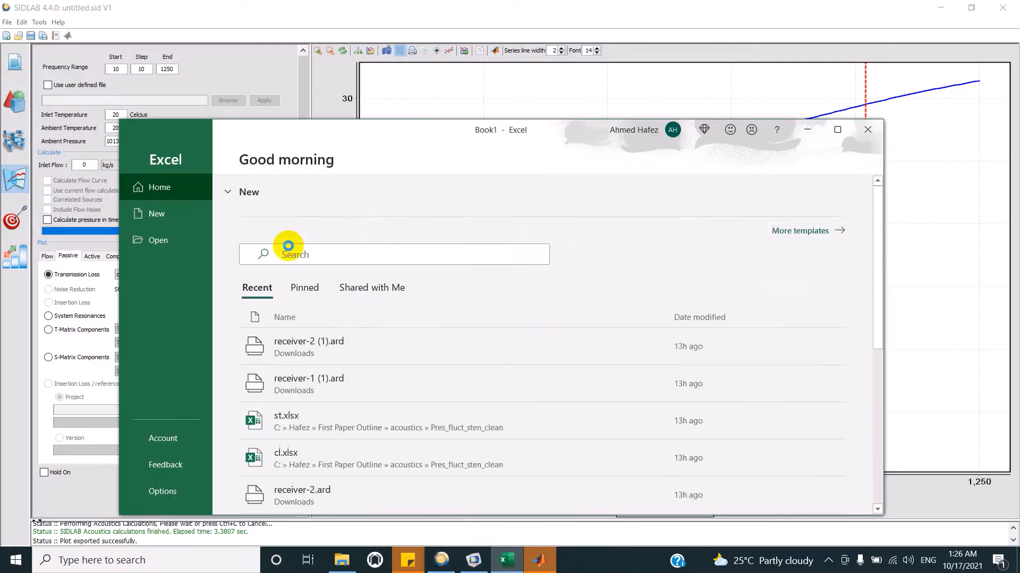
{"action": "left_click", "coordinate": [138, 155]}
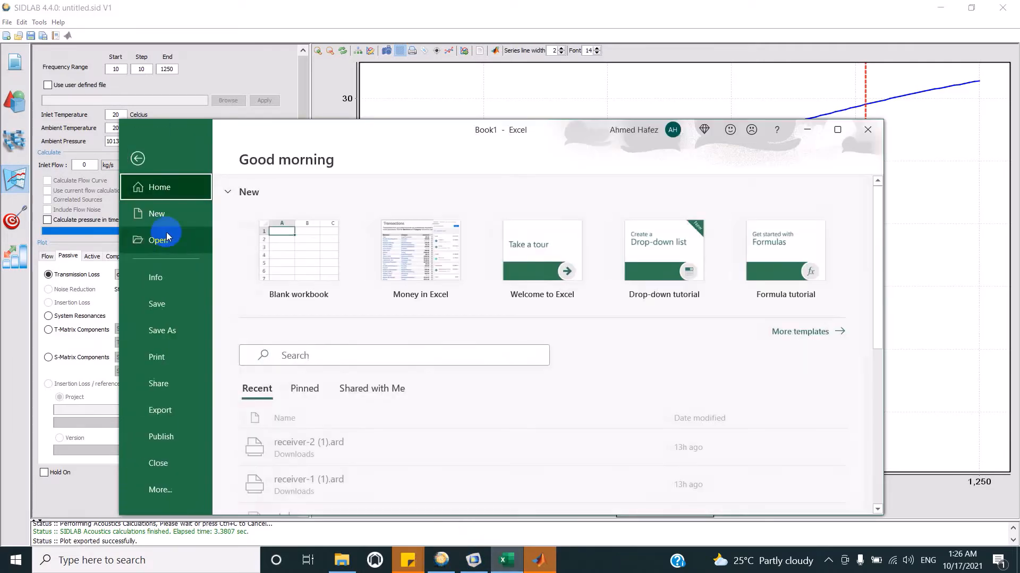
{"action": "left_click", "coordinate": [166, 240]}
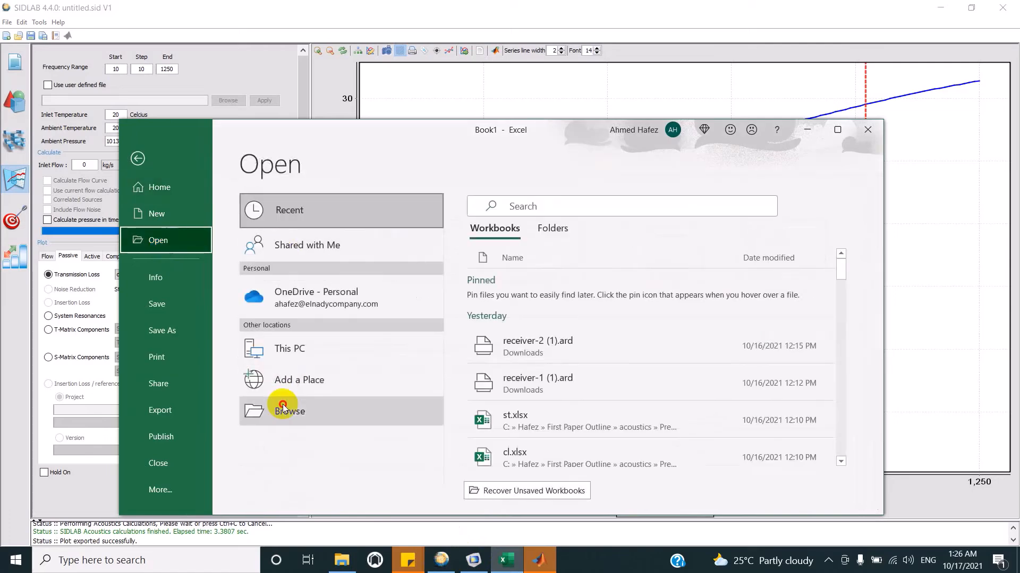
{"action": "left_click", "coordinate": [283, 408]}
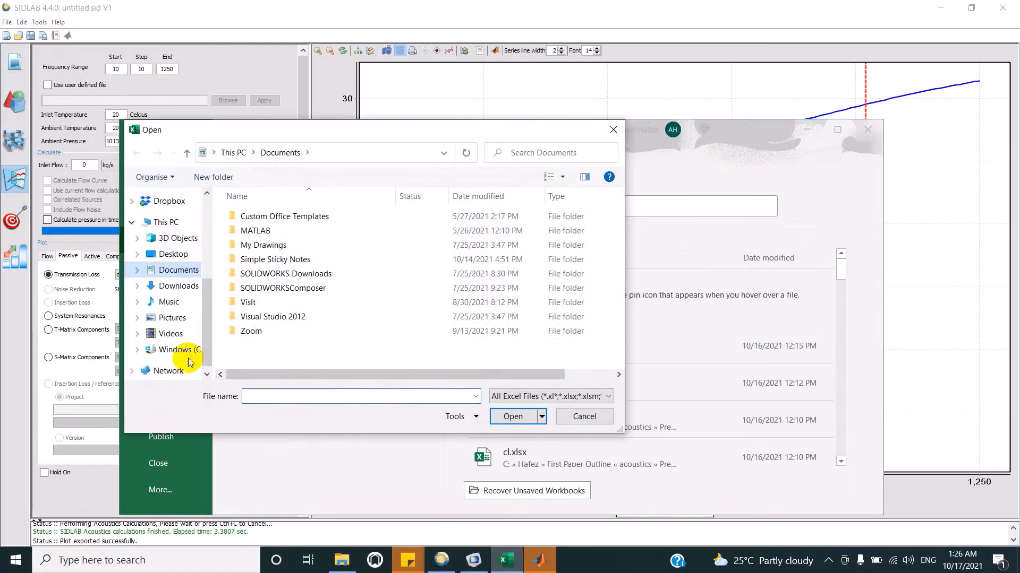
Browse the C: drive to the abpsorbing material folder under Courses OF me\SIDLAB
{"action": "left_click", "coordinate": [187, 350]}
{"action": "double_click", "coordinate": [263, 215]}
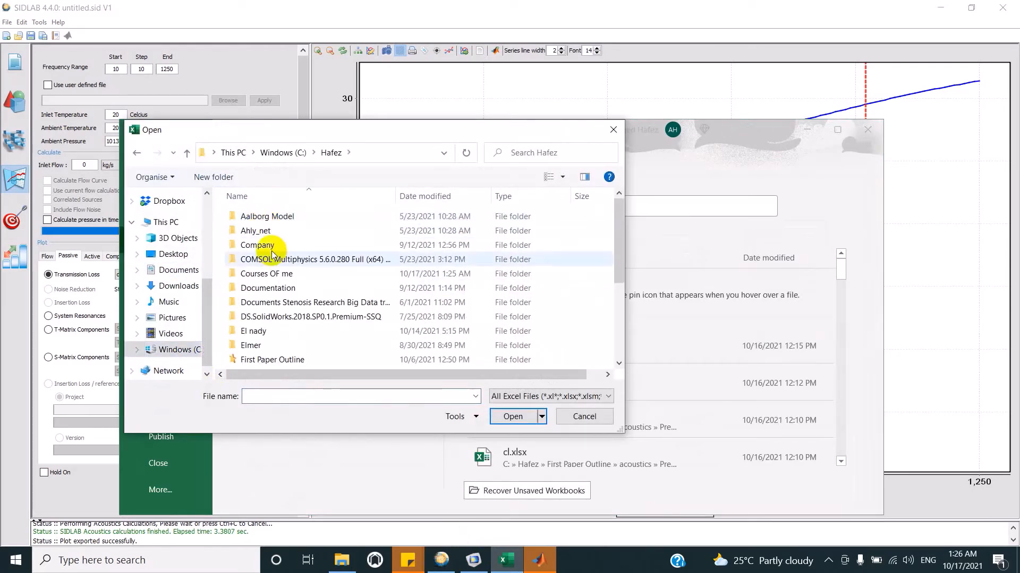
{"action": "double_click", "coordinate": [267, 273]}
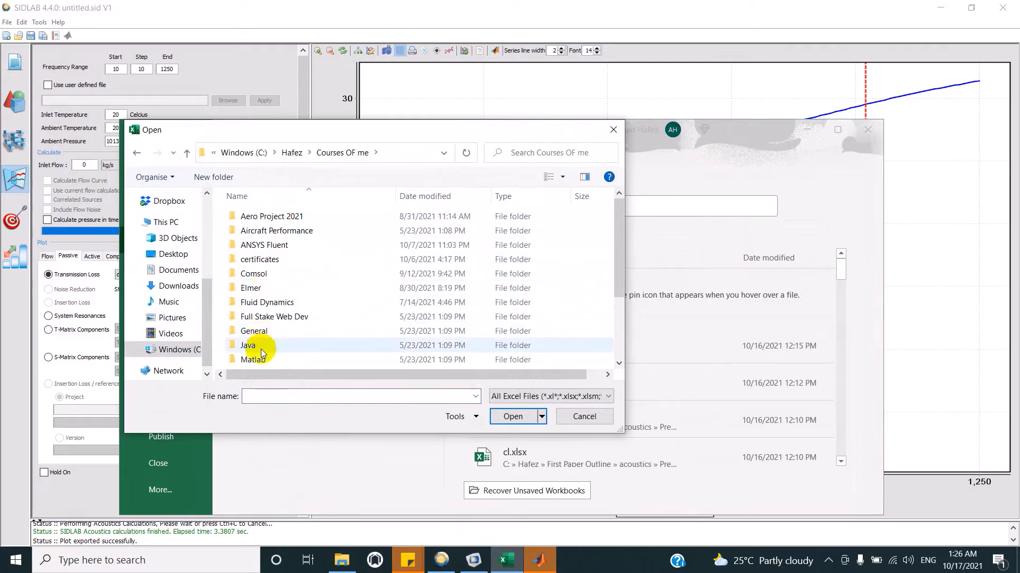
{"action": "left_click", "coordinate": [263, 303]}
{"action": "key", "text": "Down"}
{"action": "key", "text": "Down"}
{"action": "key", "text": "Down"}
{"action": "key", "text": "Down"}
{"action": "key", "text": "Down"}
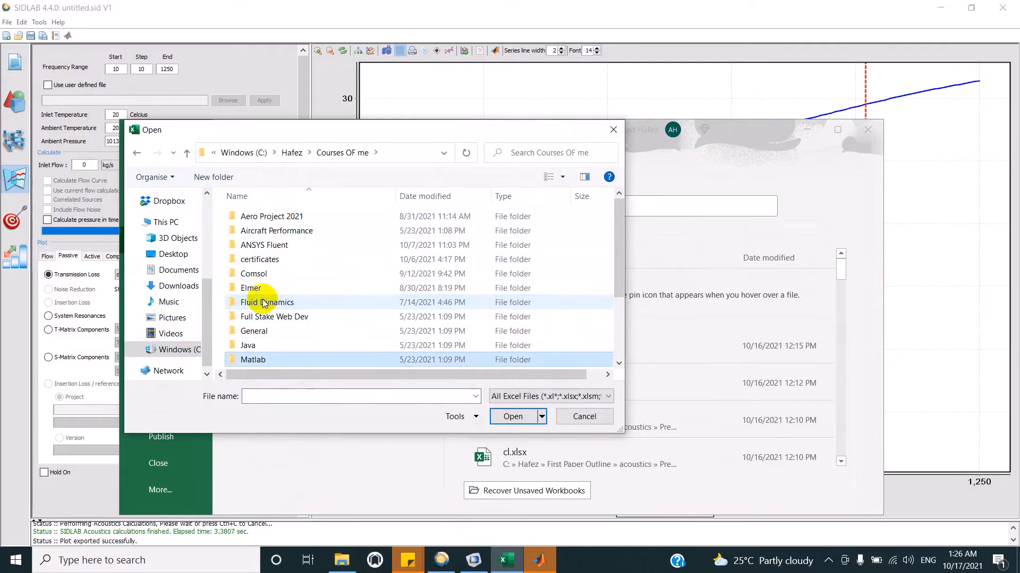
{"action": "key", "text": "Return"}
{"action": "left_click", "coordinate": [269, 242]}
{"action": "double_click", "coordinate": [269, 242]}
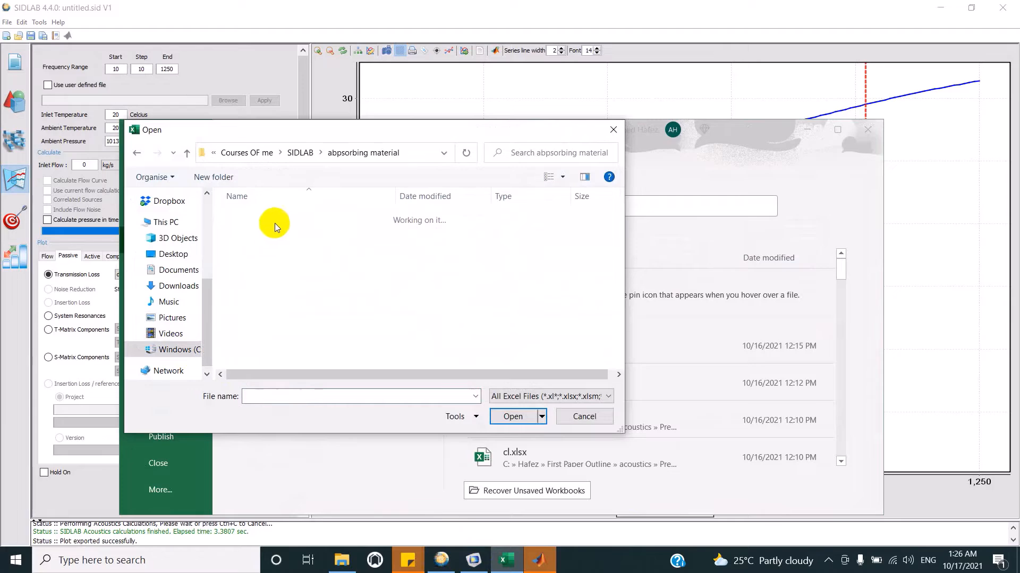
List all file types in the folder and open comsol.txt
{"action": "left_click", "coordinate": [531, 396]}
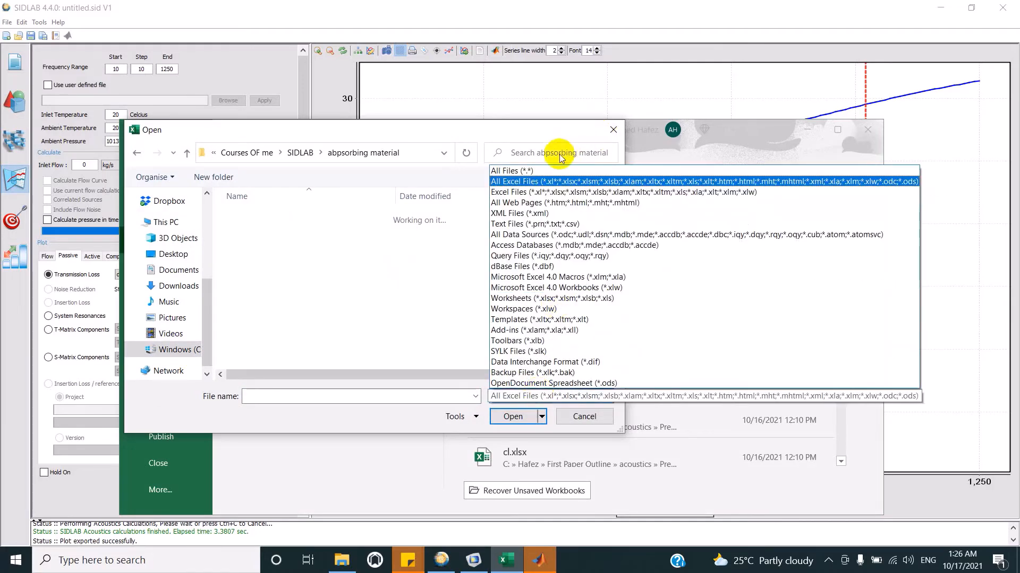
{"action": "left_click", "coordinate": [528, 169]}
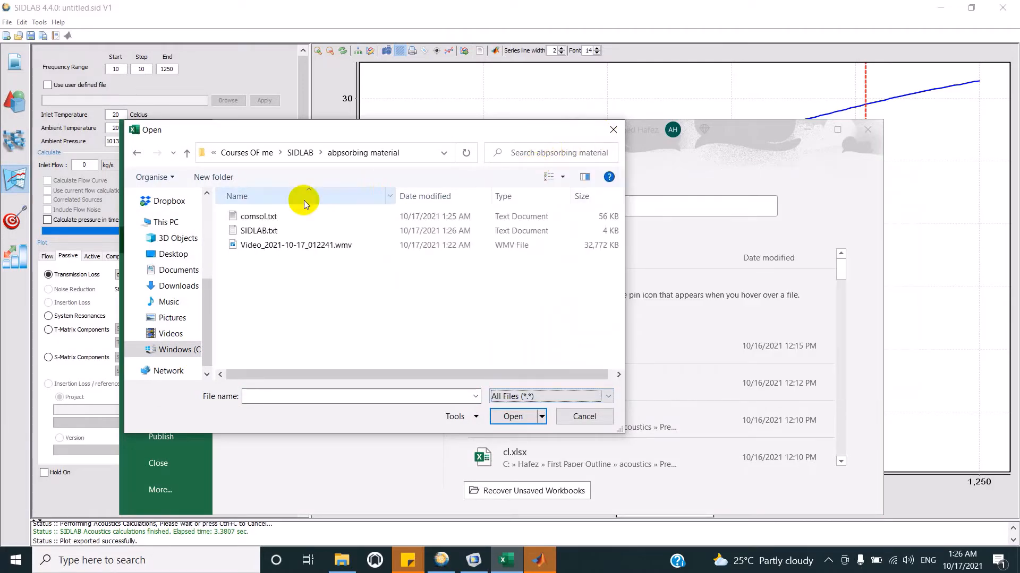
{"action": "double_click", "coordinate": [271, 210]}
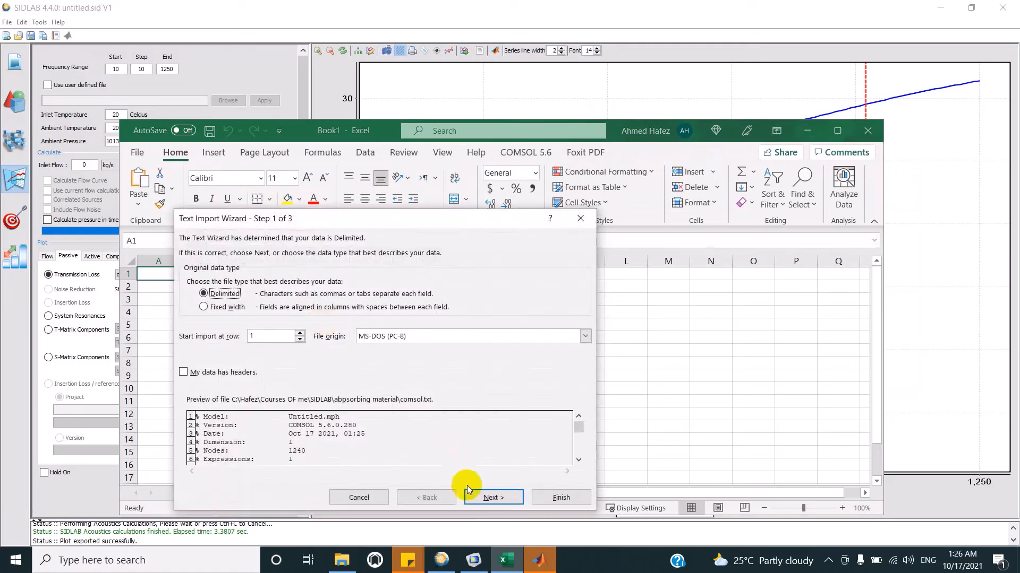
Import comsol.txt as delimited text with Tab and Space as delimiters and the General column format
{"action": "left_click", "coordinate": [469, 496]}
{"action": "left_click", "coordinate": [210, 311]}
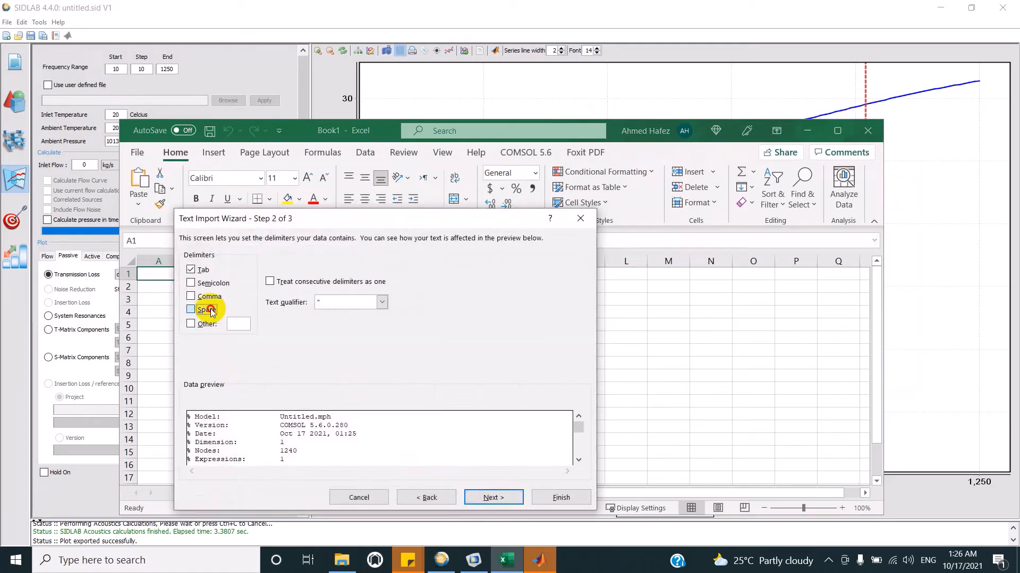
{"action": "left_click", "coordinate": [489, 497]}
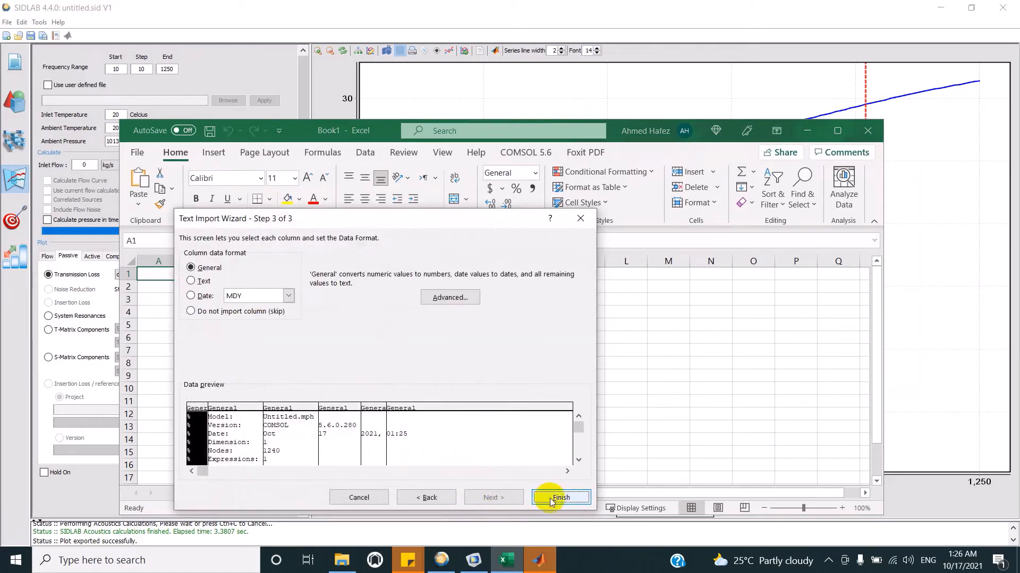
{"action": "left_click", "coordinate": [559, 497]}
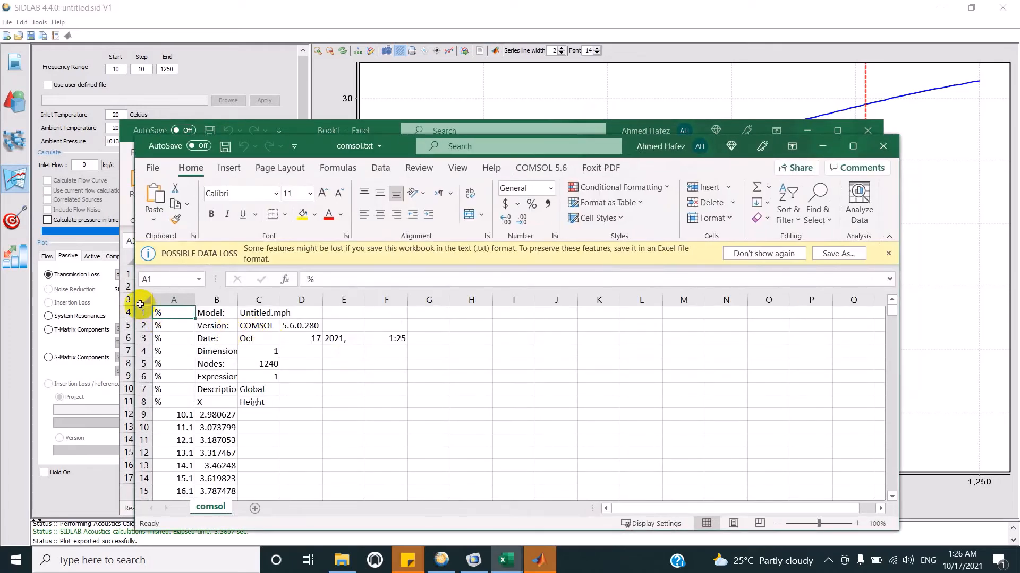
Delete header rows 1 to 8 from the comsol sheet
{"action": "left_click_drag", "start_coordinate": [141, 314], "coordinate": [147, 390]}
{"action": "right_click", "coordinate": [147, 390]}
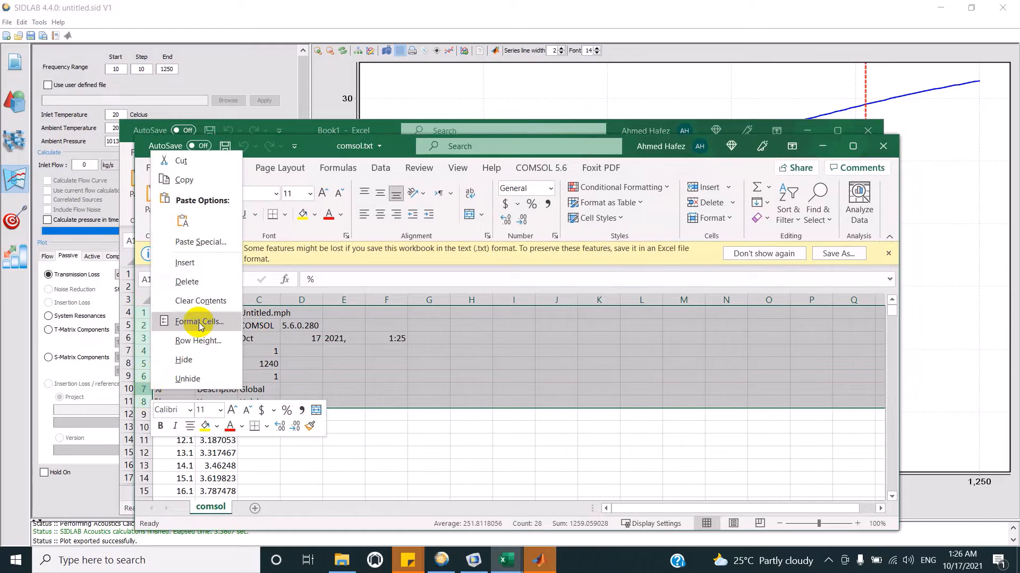
{"action": "left_click", "coordinate": [198, 284]}
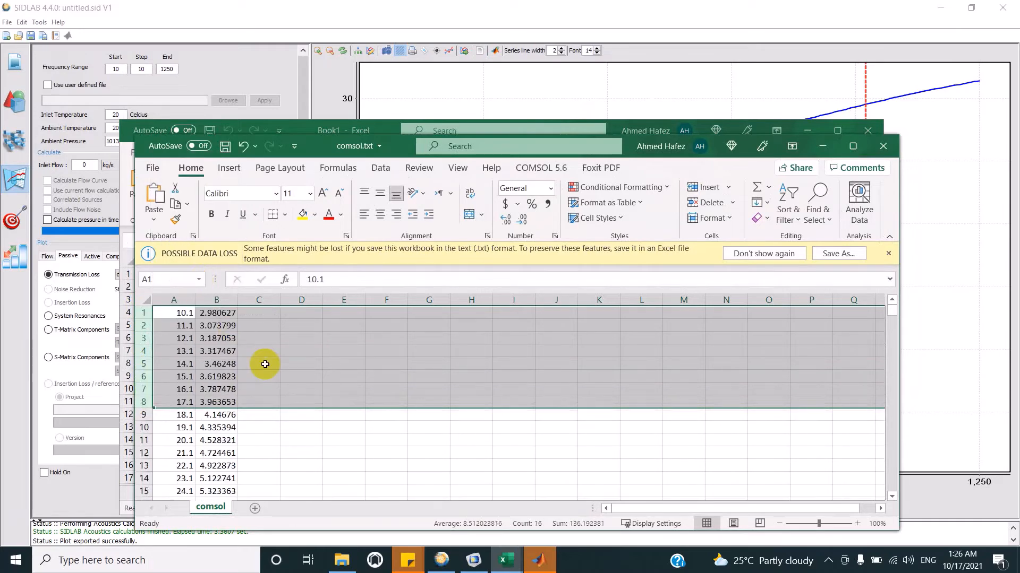
{"action": "left_click", "coordinate": [265, 364]}
{"action": "left_click", "coordinate": [311, 361]}
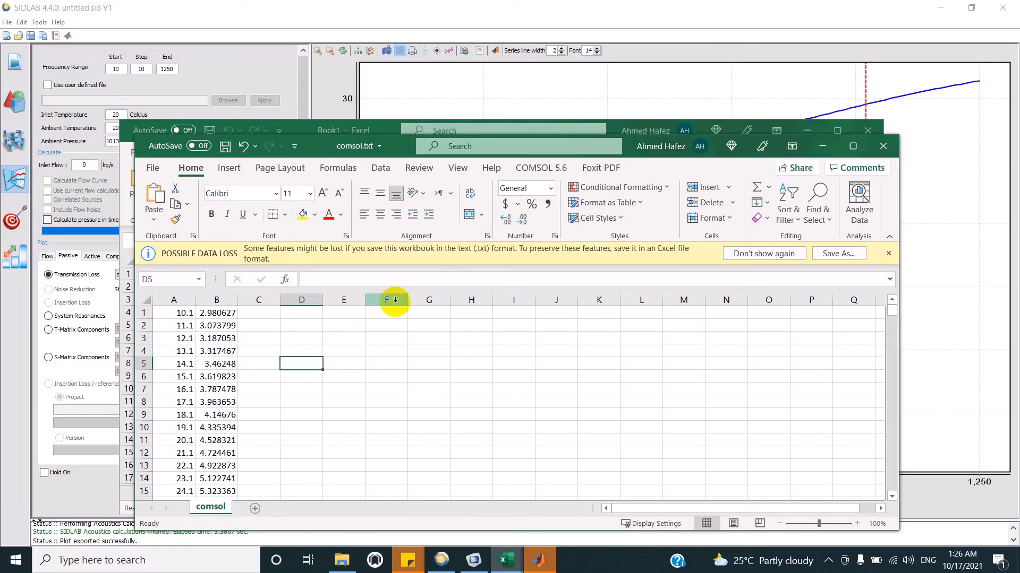
Save the COMSOL data as an Excel Workbook named comsol.xlsx in the abpsorbing material folder and close it
{"action": "left_click", "coordinate": [152, 168]}
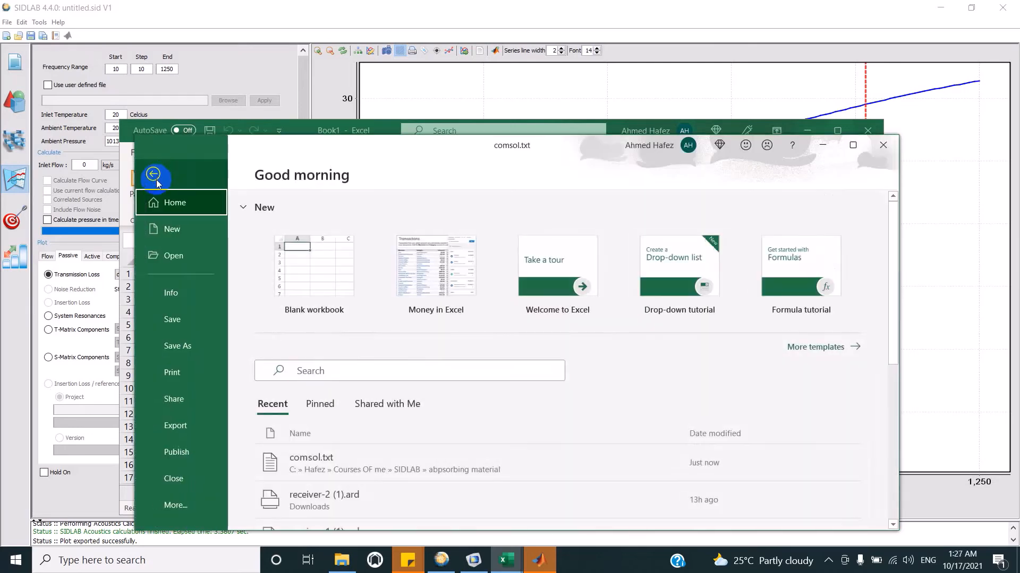
{"action": "left_click", "coordinate": [178, 347]}
{"action": "left_click", "coordinate": [284, 395]}
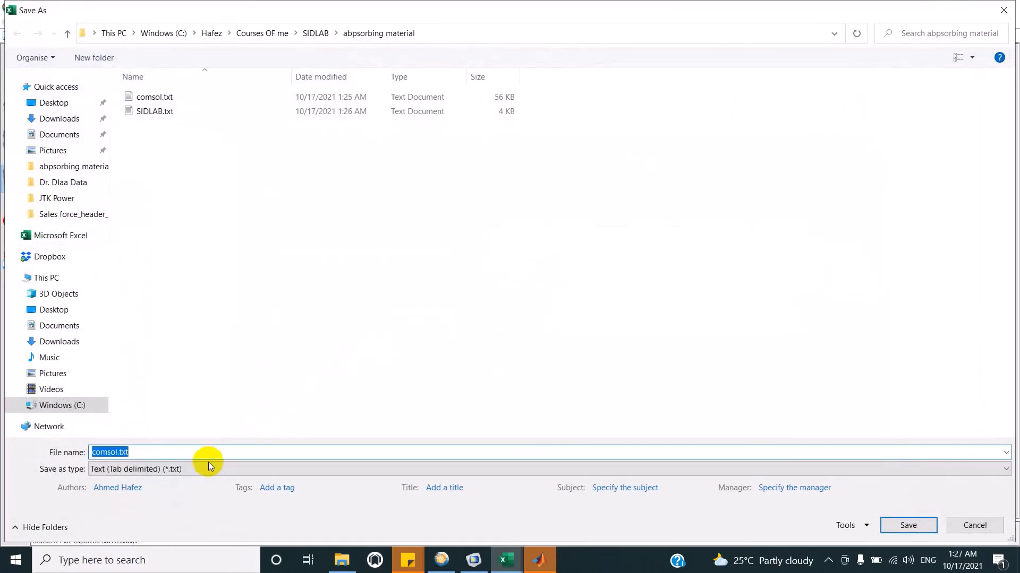
{"action": "left_click", "coordinate": [208, 463]}
{"action": "left_click", "coordinate": [144, 158]}
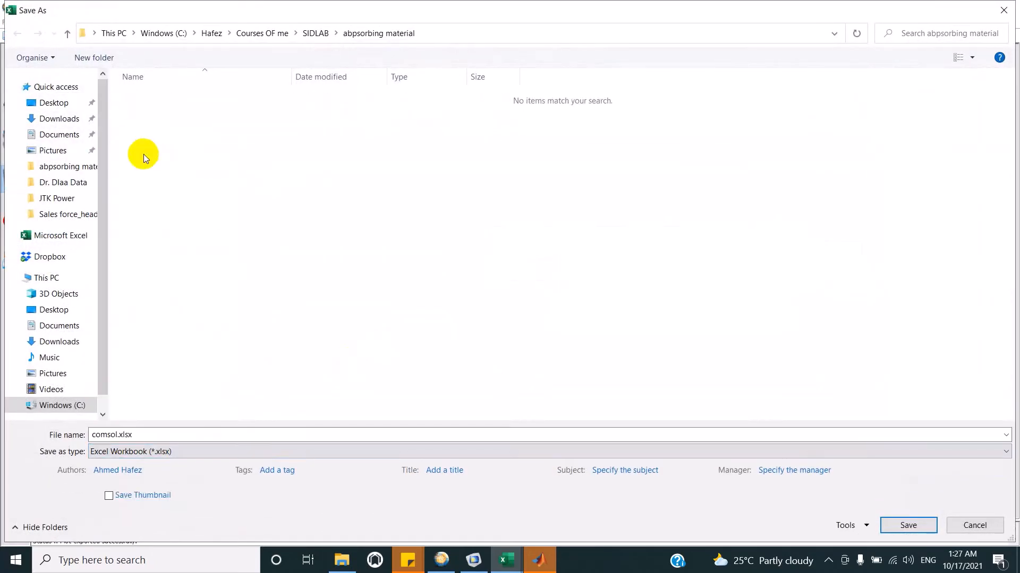
{"action": "key", "text": "Return"}
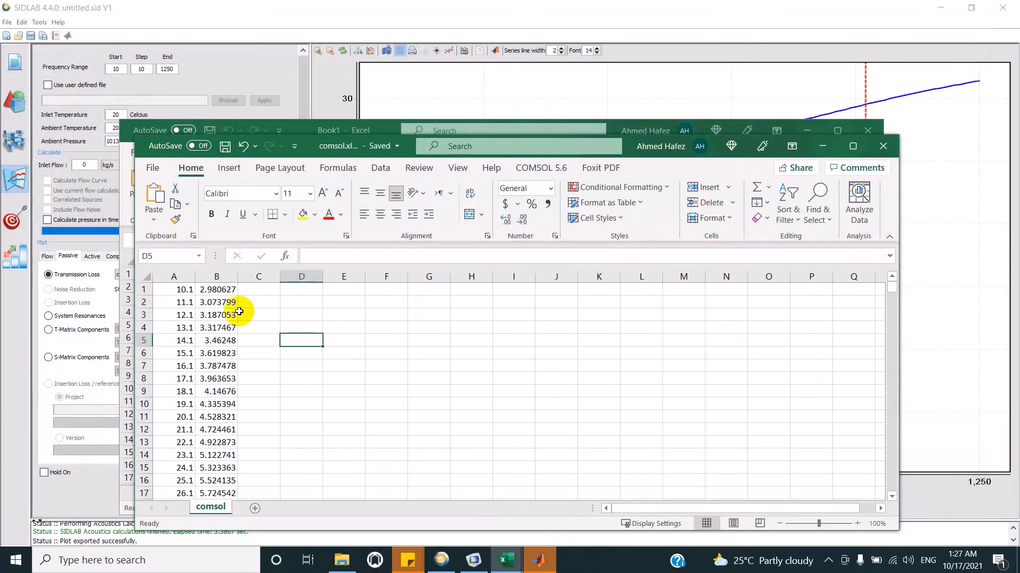
{"action": "left_click", "coordinate": [883, 146]}
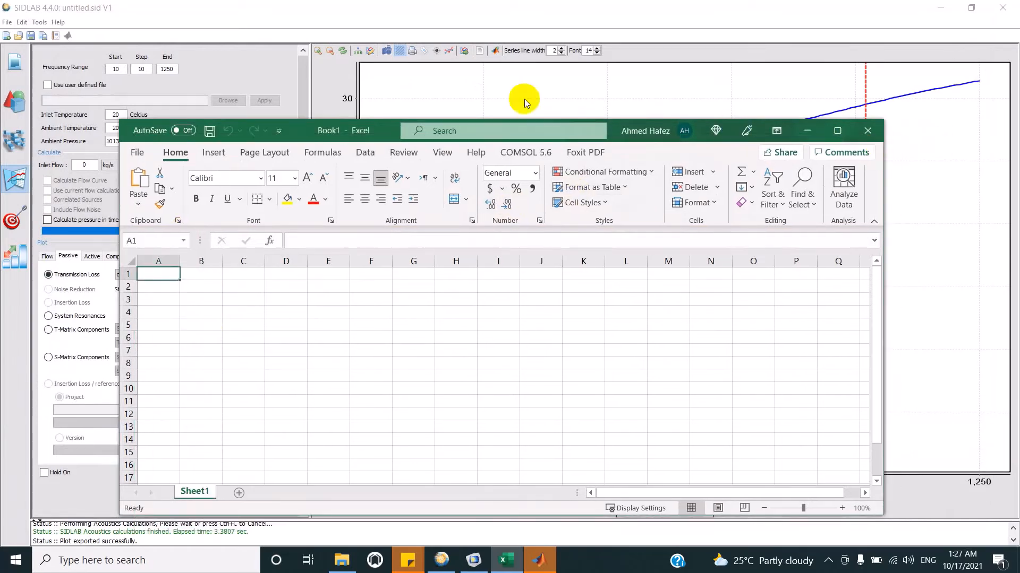
Open SIDLAB.txt from the abpsorbing material folder and import it as delimited text with Tab and Space delimiters
{"action": "left_click", "coordinate": [140, 165]}
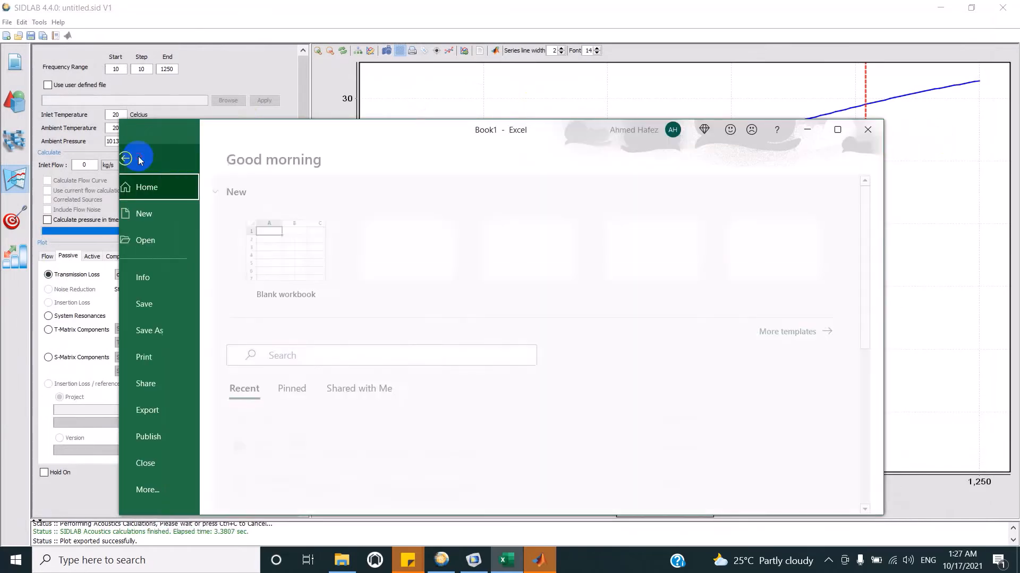
{"action": "left_click", "coordinate": [158, 240]}
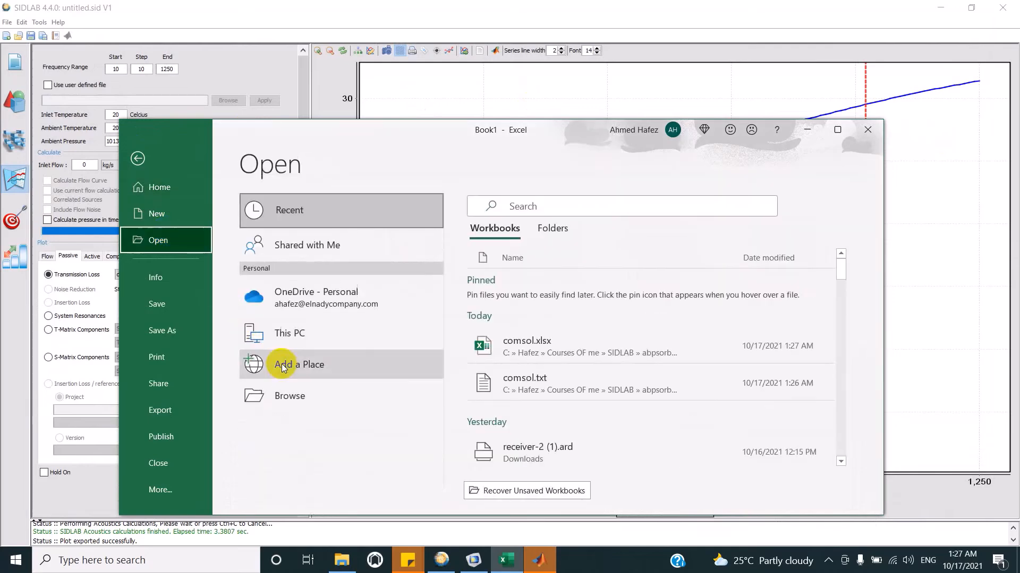
{"action": "left_click", "coordinate": [291, 390]}
{"action": "double_click", "coordinate": [258, 245]}
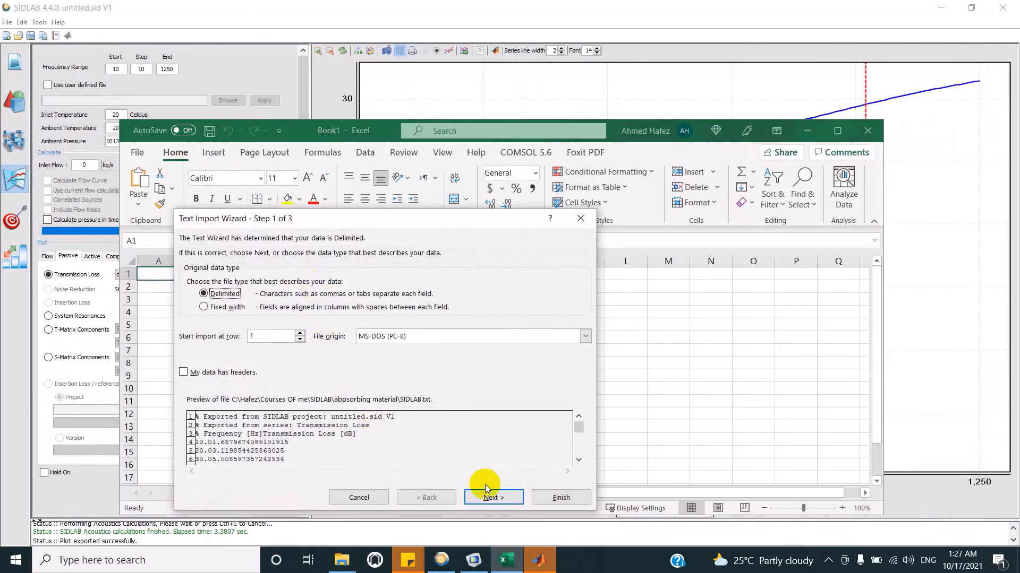
{"action": "left_click", "coordinate": [486, 496]}
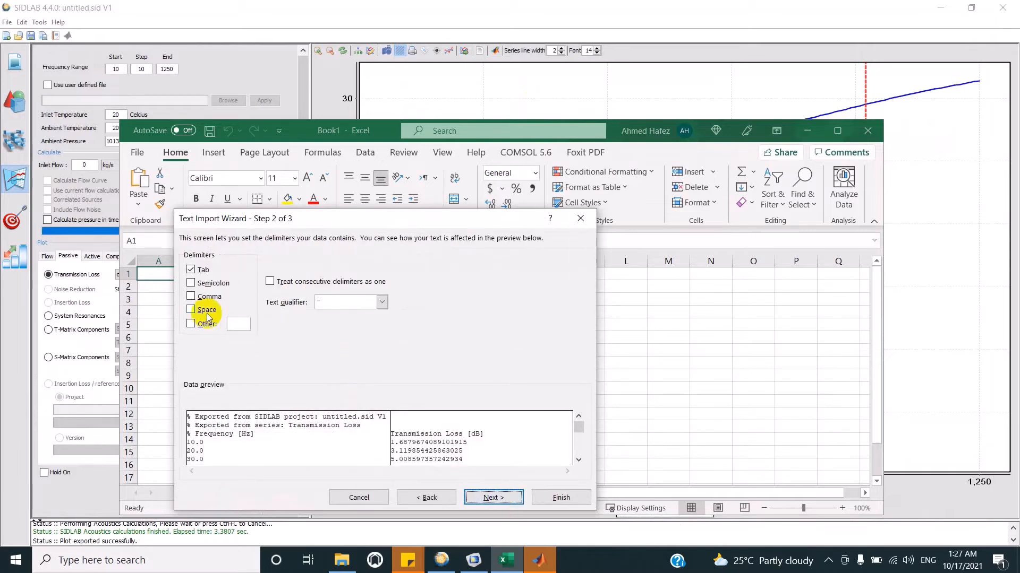
{"action": "left_click", "coordinate": [191, 310]}
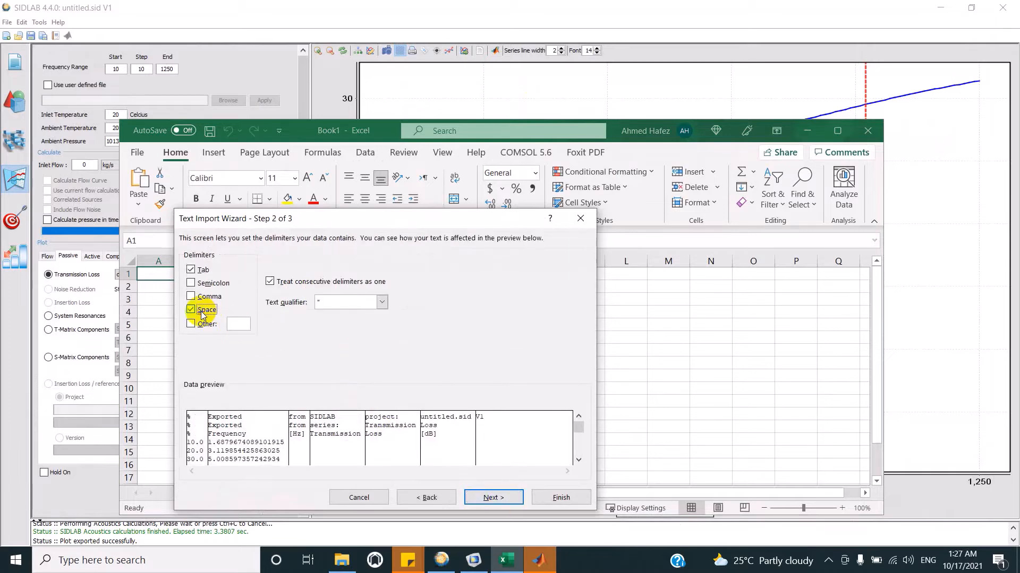
{"action": "left_click", "coordinate": [510, 504]}
{"action": "left_click", "coordinate": [563, 501]}
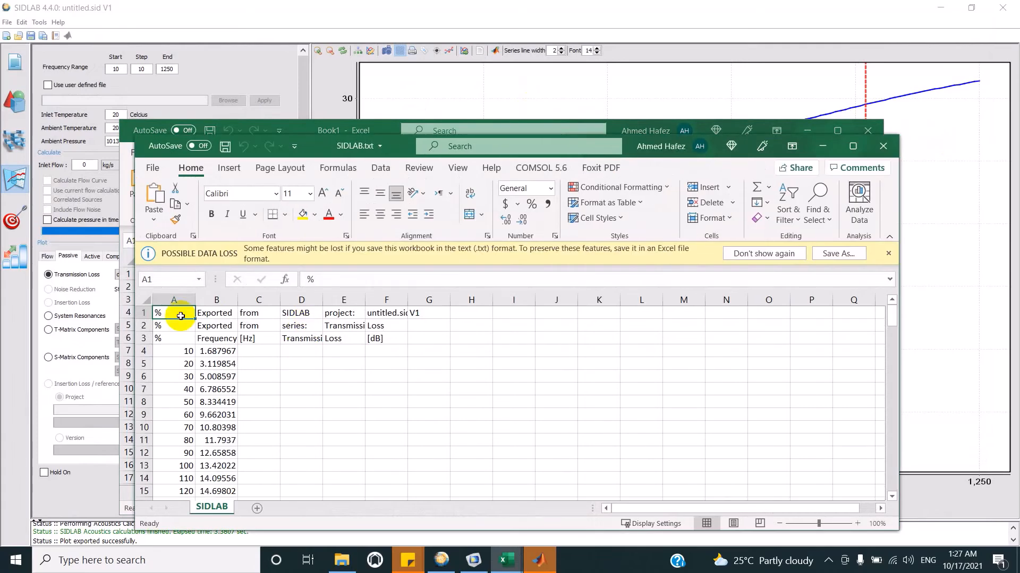
Delete header rows 1 to 3 from the SIDLAB sheet
{"action": "left_click_drag", "start_coordinate": [142, 312], "coordinate": [148, 339]}
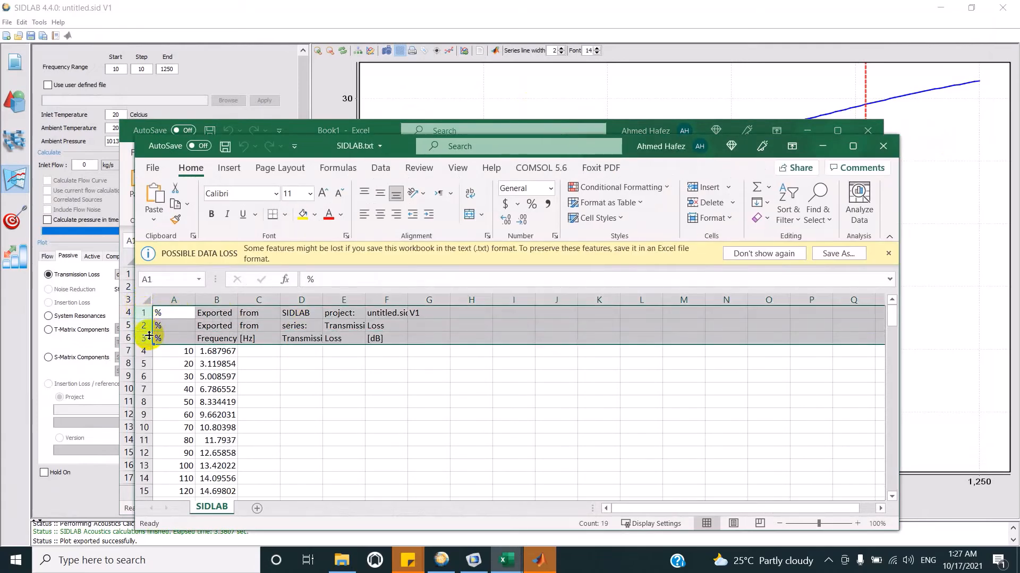
{"action": "right_click", "coordinate": [149, 340]}
{"action": "left_click", "coordinate": [186, 228]}
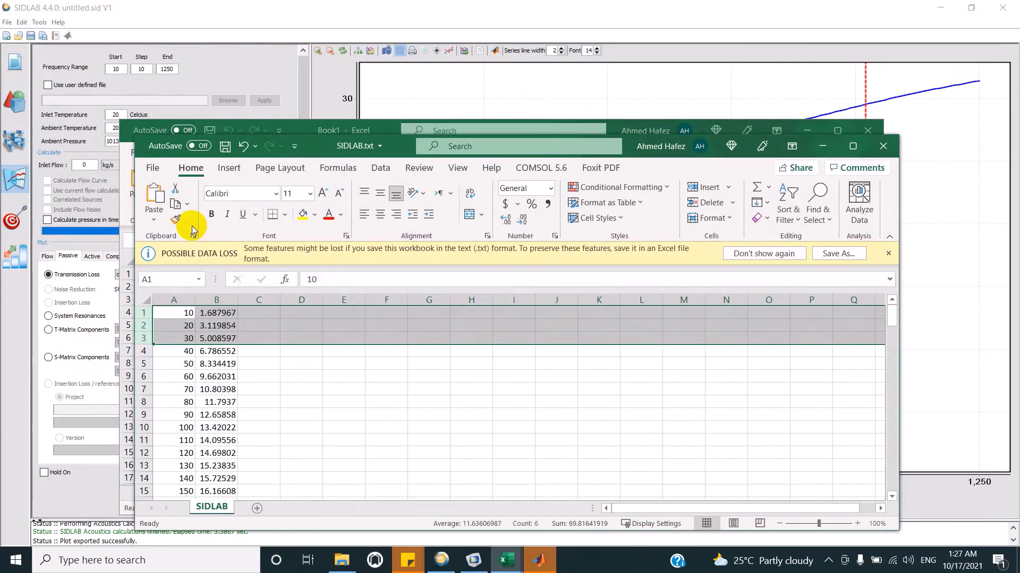
{"action": "left_click", "coordinate": [258, 337]}
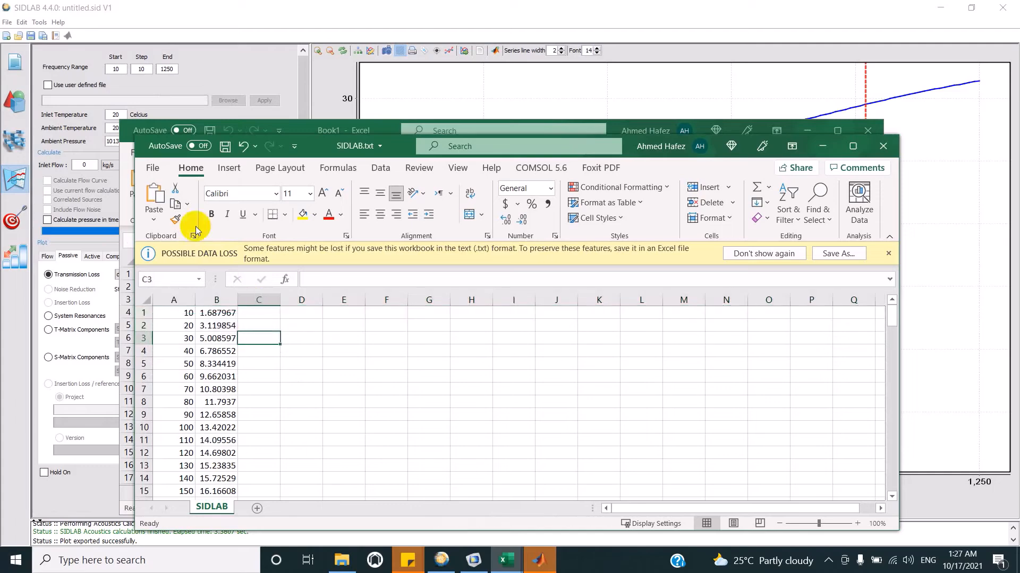
Save the SIDLAB data as an Excel Workbook named SIDLAB.xlsx in the abpsorbing material folder and close it
{"action": "left_click", "coordinate": [152, 168]}
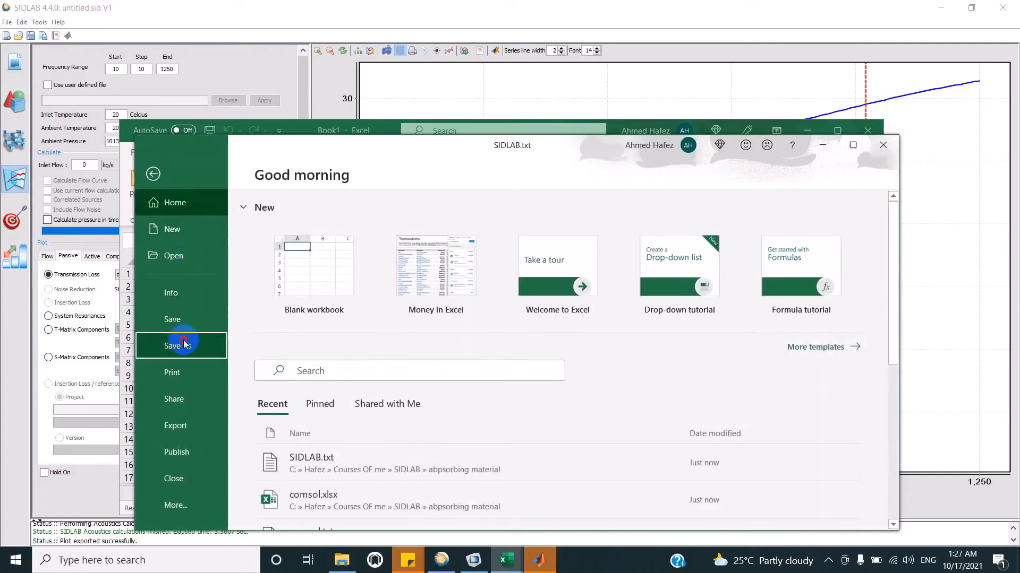
{"action": "left_click", "coordinate": [186, 342]}
{"action": "left_click", "coordinate": [289, 394]}
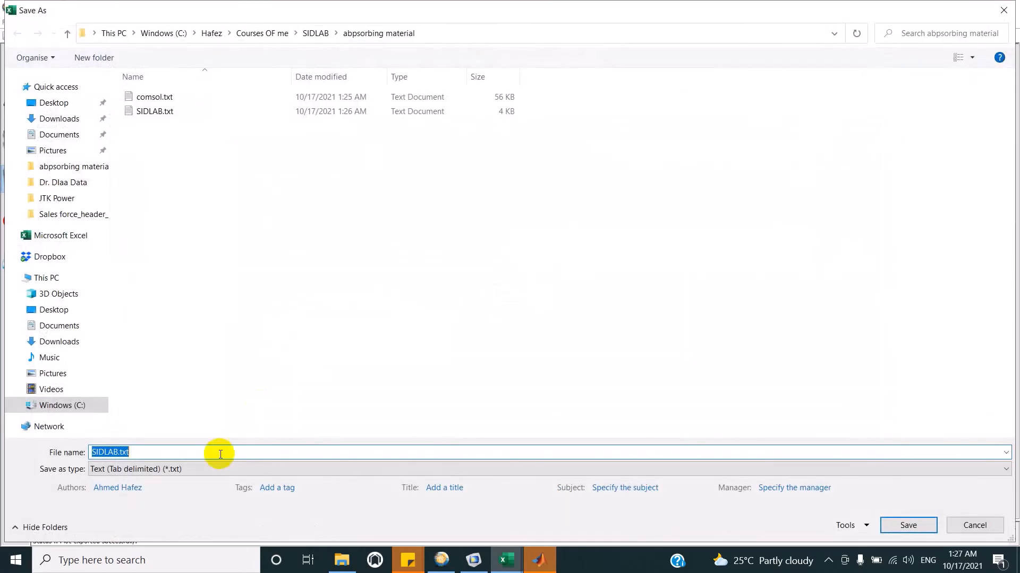
{"action": "left_click", "coordinate": [199, 462]}
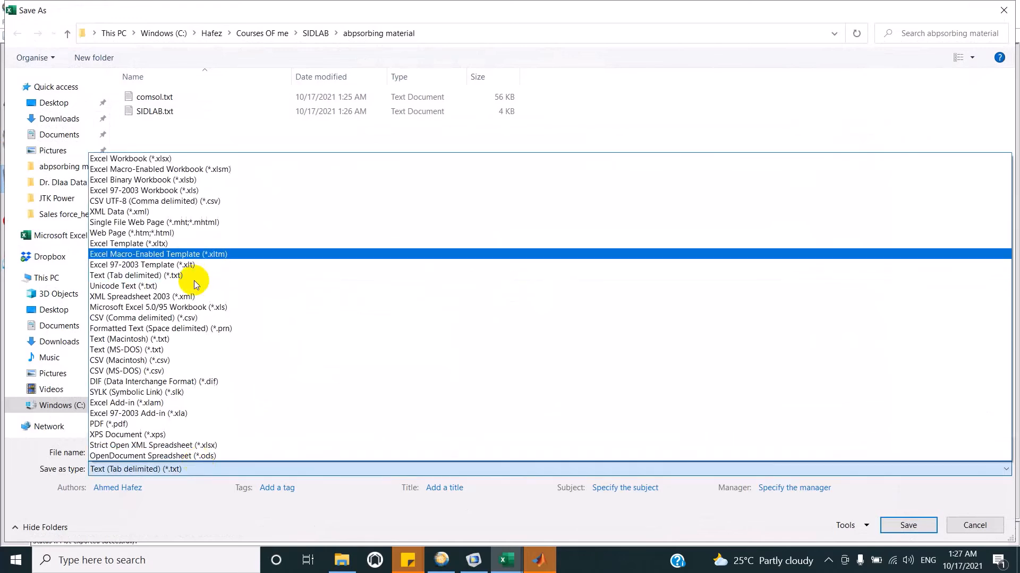
{"action": "left_click", "coordinate": [166, 155]}
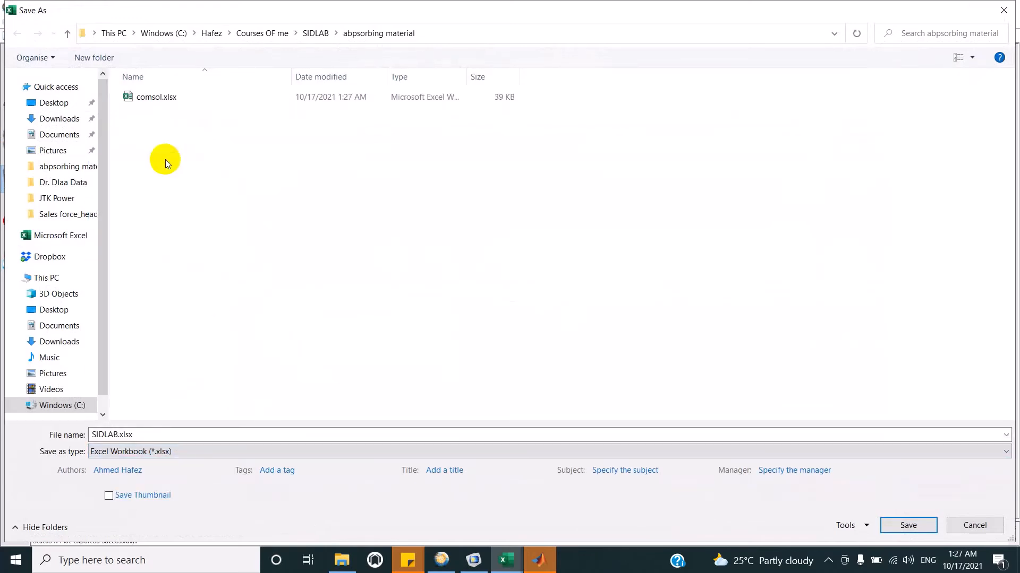
{"action": "left_click", "coordinate": [899, 527]}
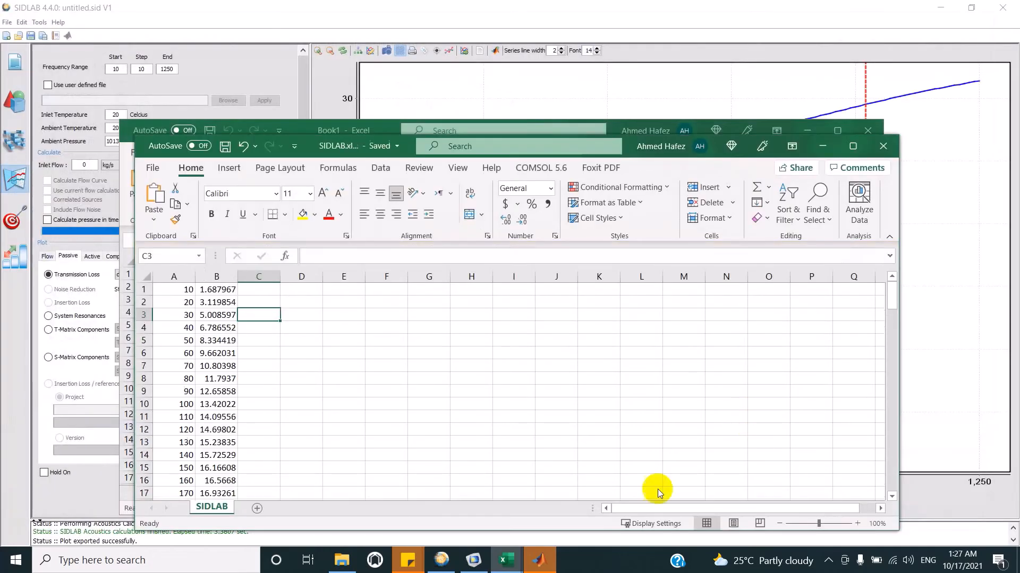
{"action": "left_click", "coordinate": [883, 146]}
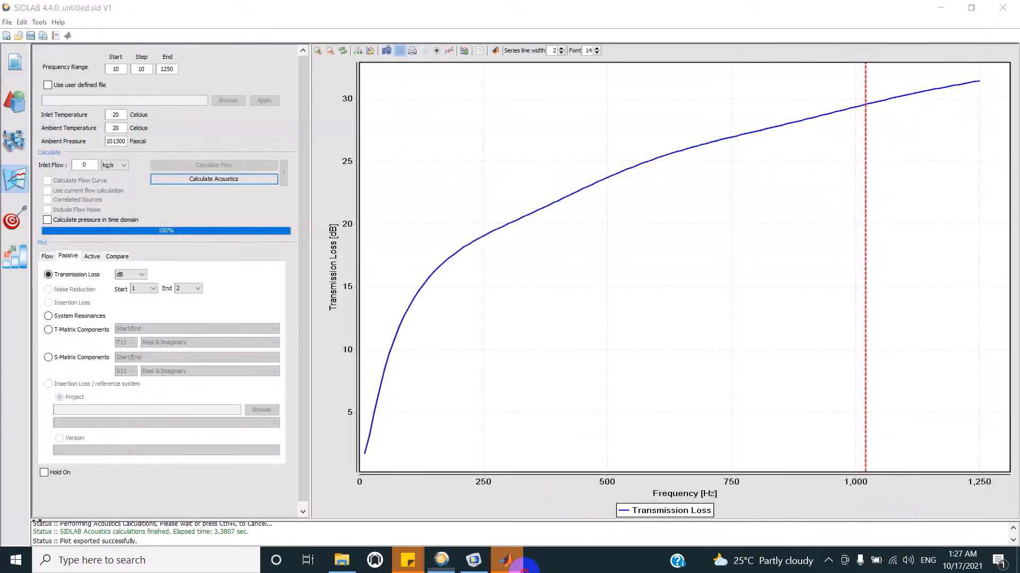
Switch to MATLAB and start a new script with the lines clear all, close all and clc
{"action": "left_click", "coordinate": [515, 559]}
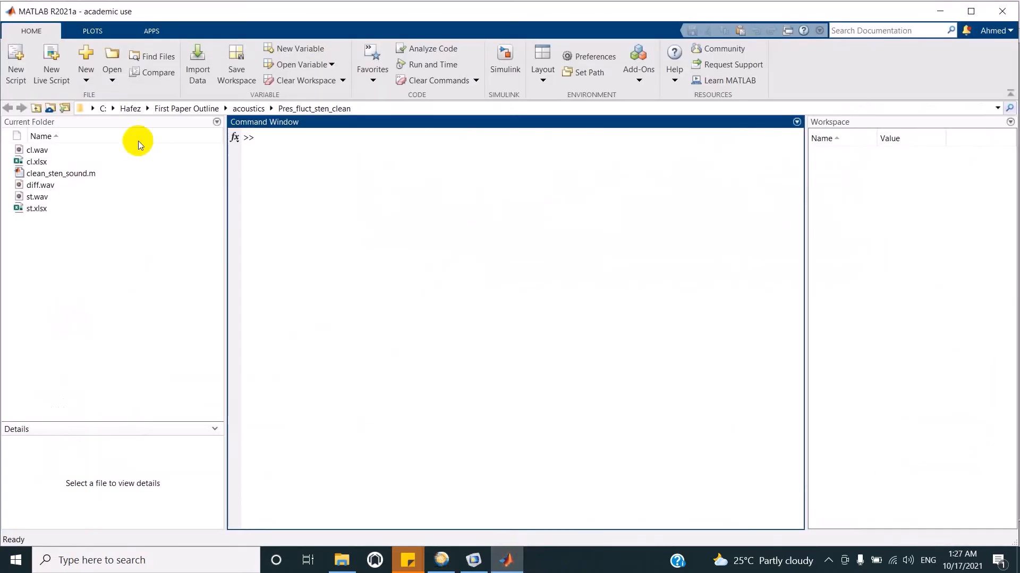
{"action": "left_click", "coordinate": [16, 74]}
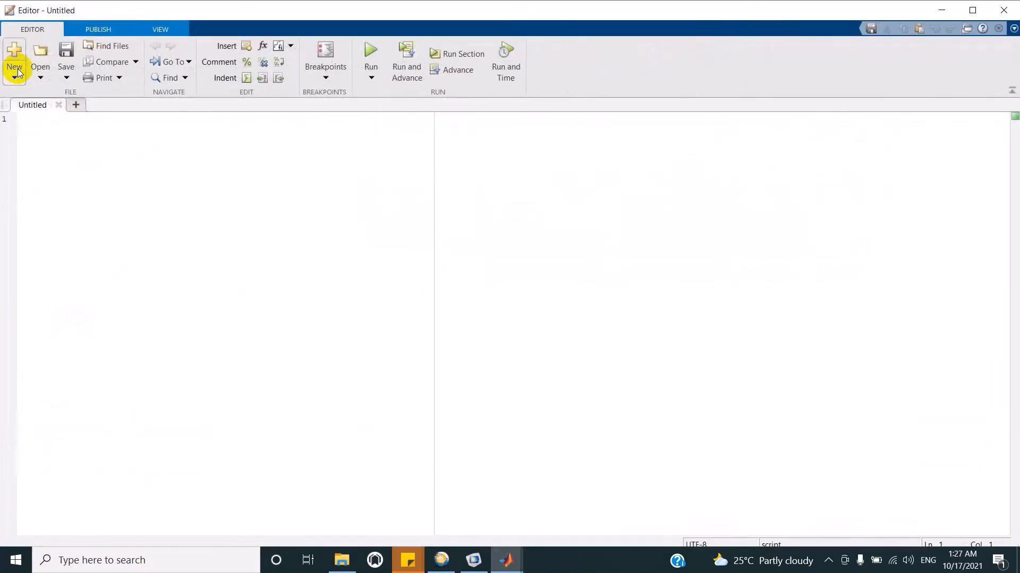
{"action": "type", "text": "Clear al"}
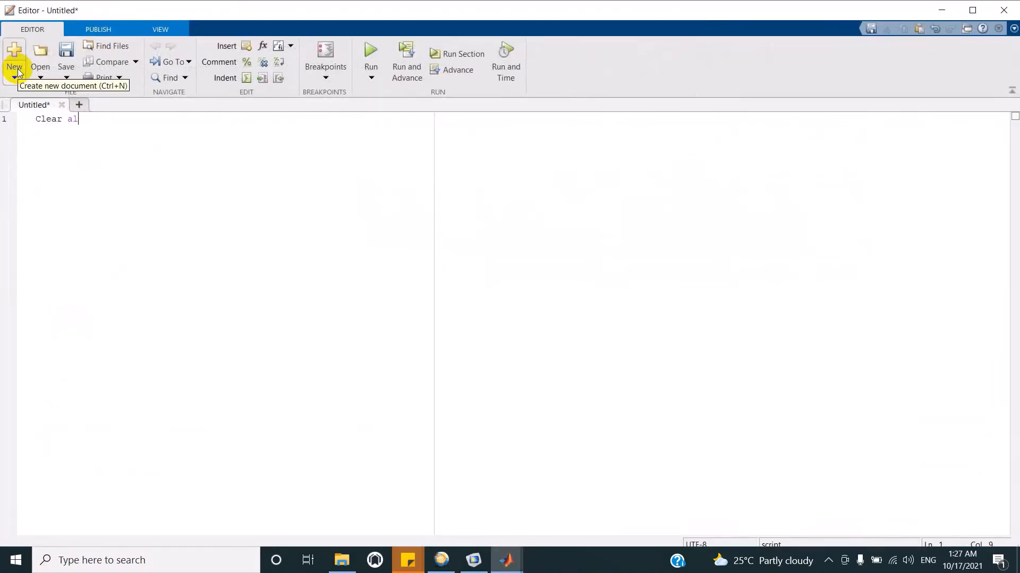
{"action": "key", "text": "BackSpace"}
{"action": "key", "text": "BackSpace"}
{"action": "key", "text": "BackSpace"}
{"action": "key", "text": "BackSpace"}
{"action": "key", "text": "BackSpace"}
{"action": "key", "text": "BackSpace"}
{"action": "key", "text": "BackSpace"}
{"action": "key", "text": "BackSpace"}
{"action": "type", "text": "clear all"}
{"action": "key", "text": "Return"}
{"action": "type", "text": "close all"}
{"action": "key", "text": "Return"}
{"action": "type", "text": "clc"}
{"action": "key", "text": "Return"}
Add the section heading %% SIDLAB vs COMSOL absorbing material below clc
{"action": "type", "text": "%% "}
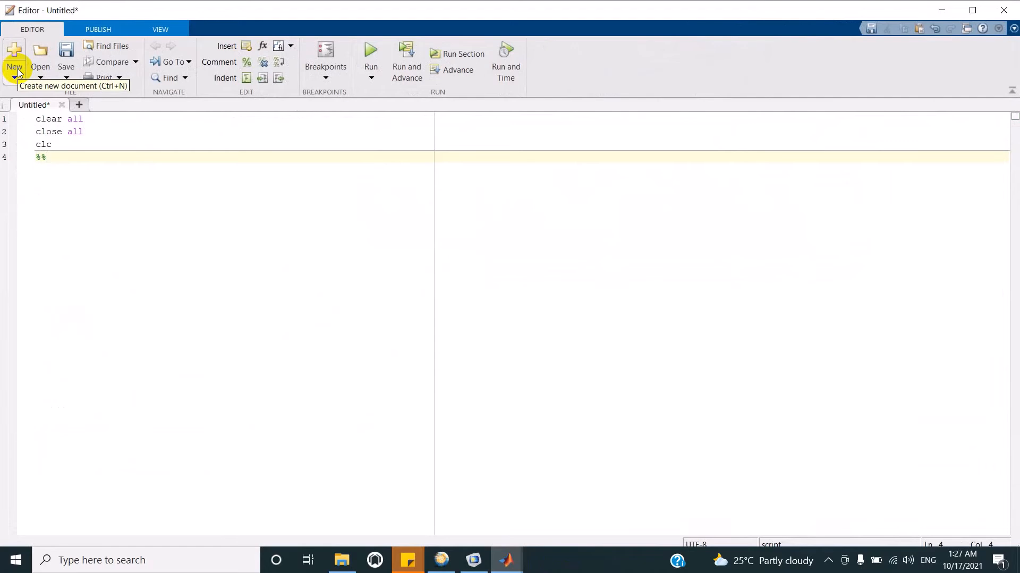
{"action": "type", "text": "SIDLAB vs COM"}
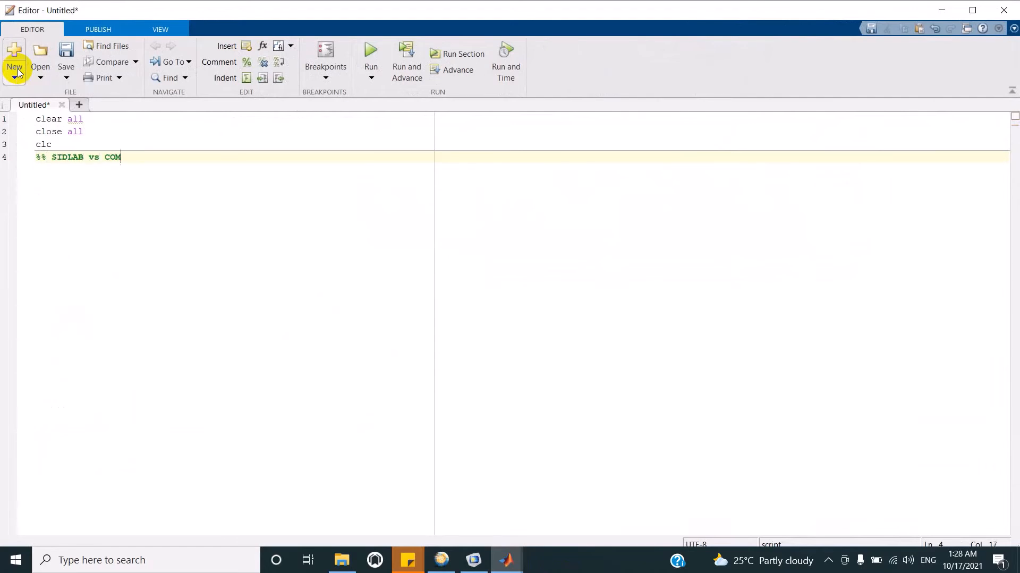
{"action": "type", "text": "SOL absorbing material"}
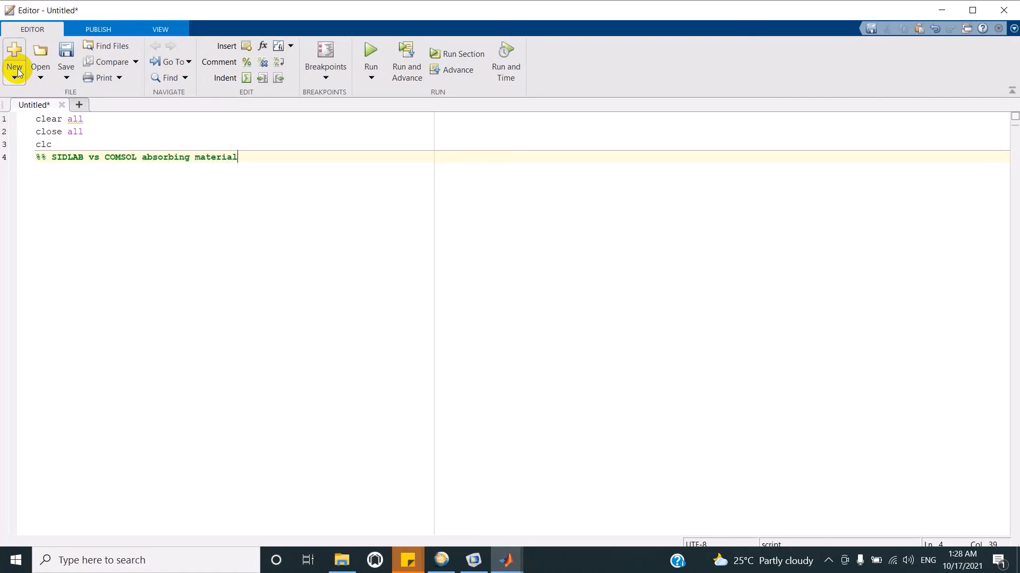
{"action": "key", "text": "Return"}
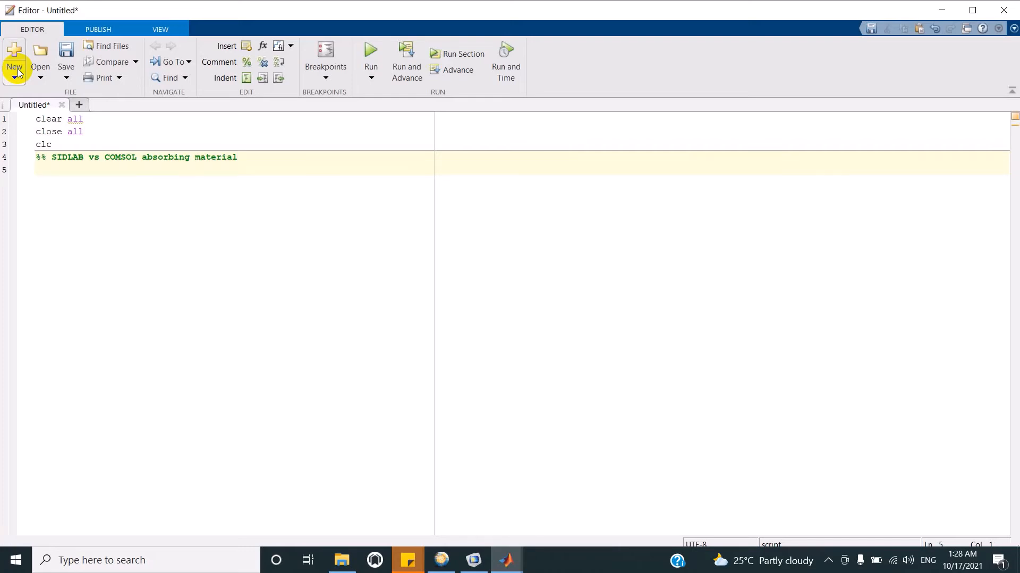
Write the line F_S=xlsread('sidlab.xlsx','A:A'); to read the SIDLAB frequencies
{"action": "type", "text": "F_S=xlsread("}
{"action": "type", "text": "'so"}
{"action": "key", "text": "BackSpace"}
{"action": "type", "text": "idlab"}
{"action": "type", "text": ".xlsx','A:A"}
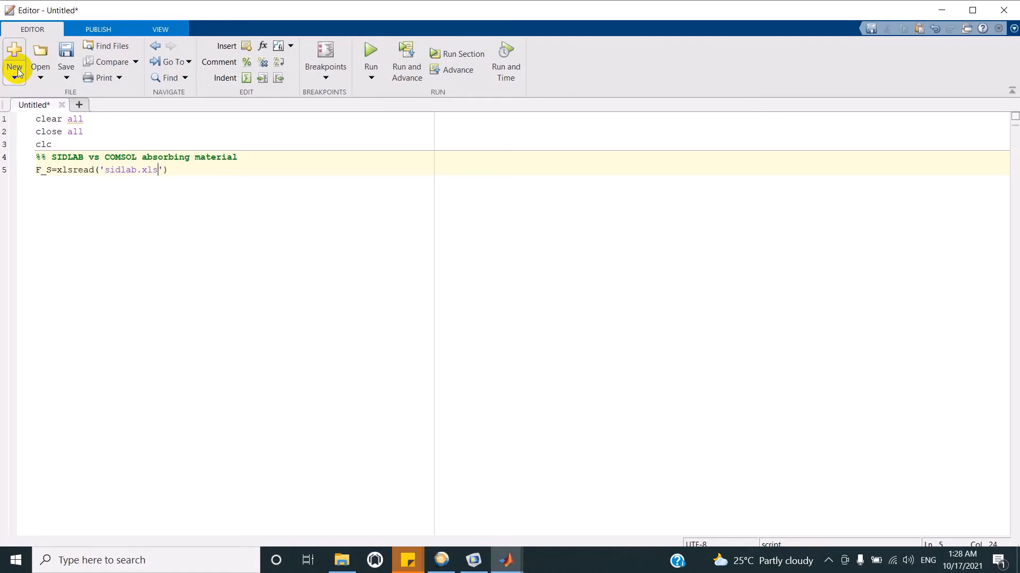
{"action": "type", "text": "''"}
{"action": "type", "text": "A:A');"}
Duplicate the F_S line below itself and change the copy to TL_S=xlsread('sidlab.xlsx','B:B');
{"action": "triple_click", "coordinate": [85, 171]}
{"action": "key", "text": "ctrl+c"}
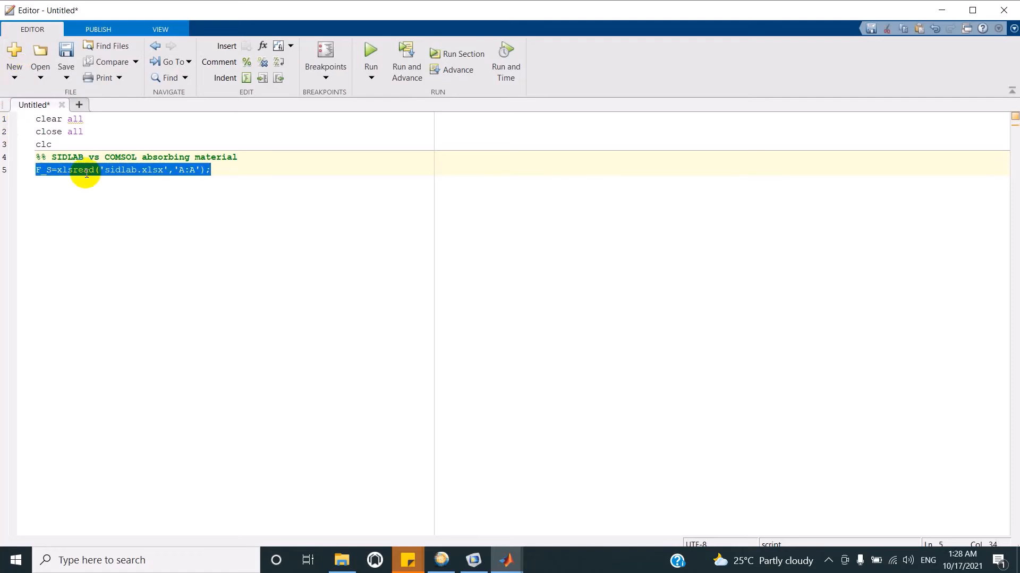
{"action": "left_click", "coordinate": [301, 170]}
{"action": "key", "text": "Return"}
{"action": "key", "text": "ctrl+v"}
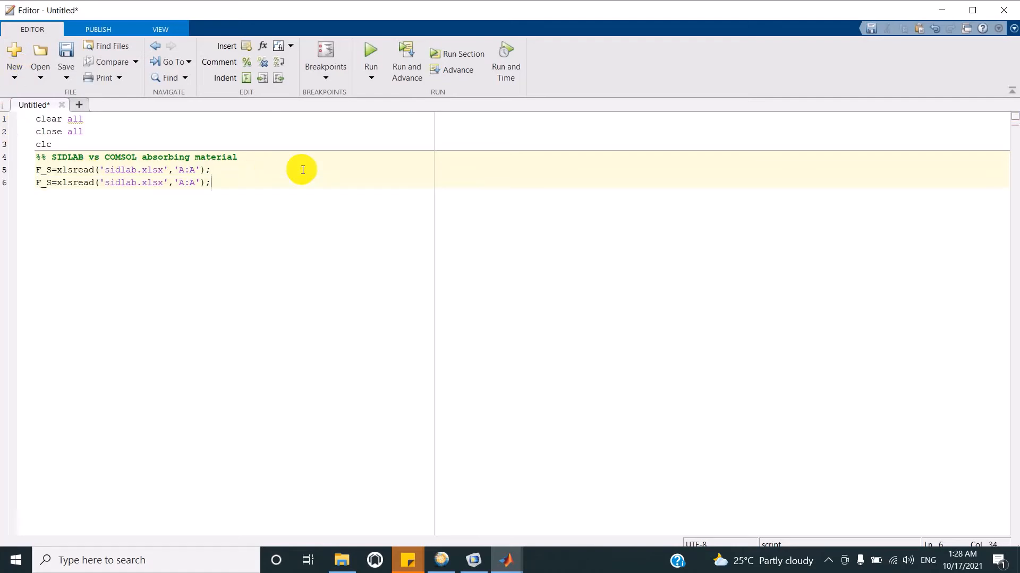
{"action": "key", "text": "Left"}
{"action": "key", "text": "Left"}
{"action": "key", "text": "BackSpace"}
{"action": "type", "text": "B"}
{"action": "key", "text": "BackSpace"}
{"action": "type", "text": "B"}
{"action": "key", "text": "Left"}
{"action": "key", "text": "Left"}
{"action": "key", "text": "Left"}
{"action": "key", "text": "Left"}
{"action": "key", "text": "Left"}
{"action": "key", "text": "Left"}
{"action": "key", "text": "Left"}
{"action": "key", "text": "Left"}
{"action": "key", "text": "Left"}
{"action": "key", "text": "Left"}
{"action": "key", "text": "Left"}
{"action": "key", "text": "Left"}
{"action": "key", "text": "Left"}
{"action": "key", "text": "Left"}
{"action": "key", "text": "Left"}
{"action": "key", "text": "Left"}
{"action": "key", "text": "Left"}
{"action": "key", "text": "Left"}
{"action": "key", "text": "Left"}
{"action": "key", "text": "Left"}
{"action": "key", "text": "Left"}
{"action": "key", "text": "BackSpace"}
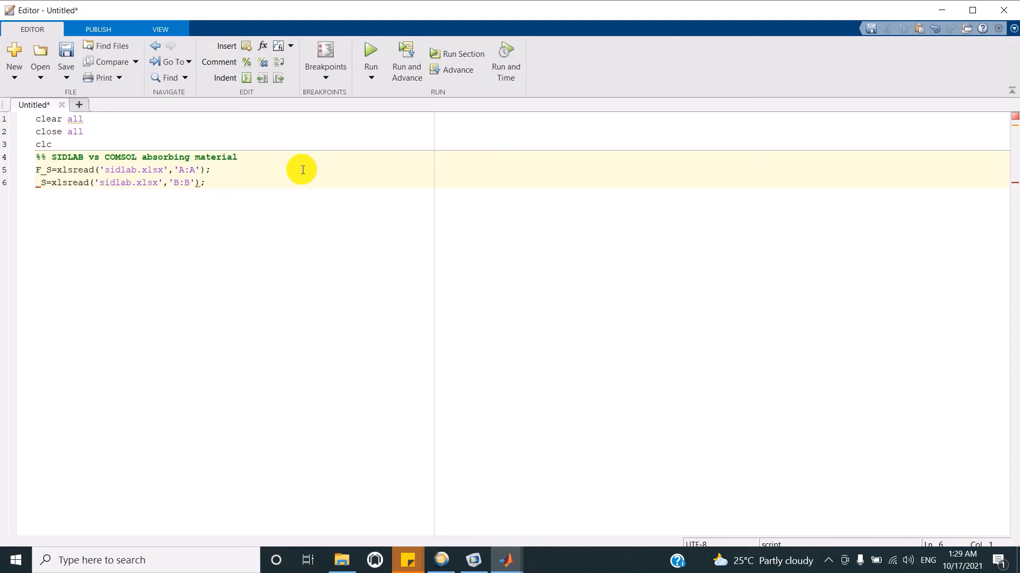
{"action": "type", "text": "TL"}
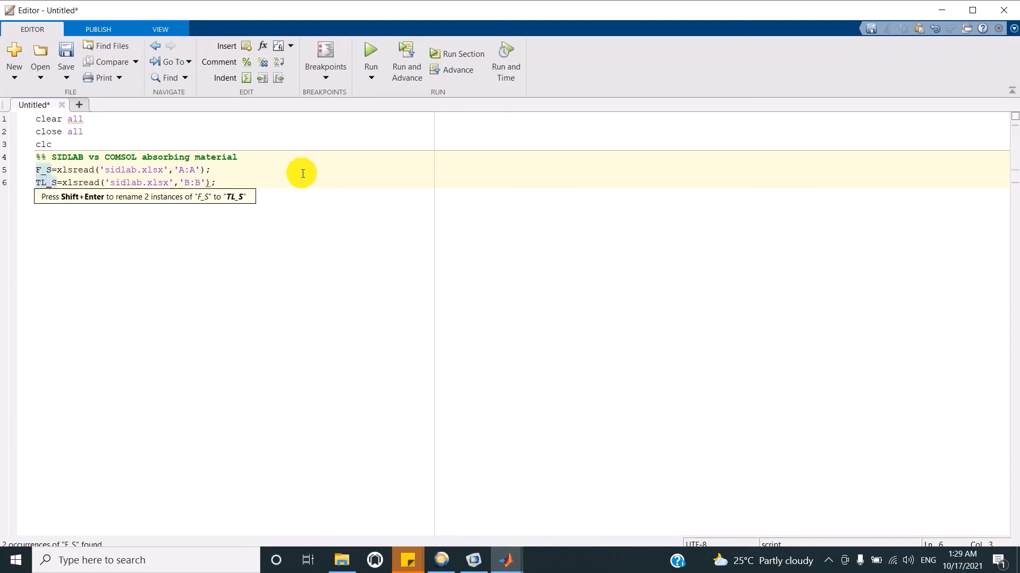
Copy the F_S and TL_S read lines and paste them as lines 7 and 8
{"action": "left_click", "coordinate": [280, 182]}
{"action": "key", "text": "Return"}
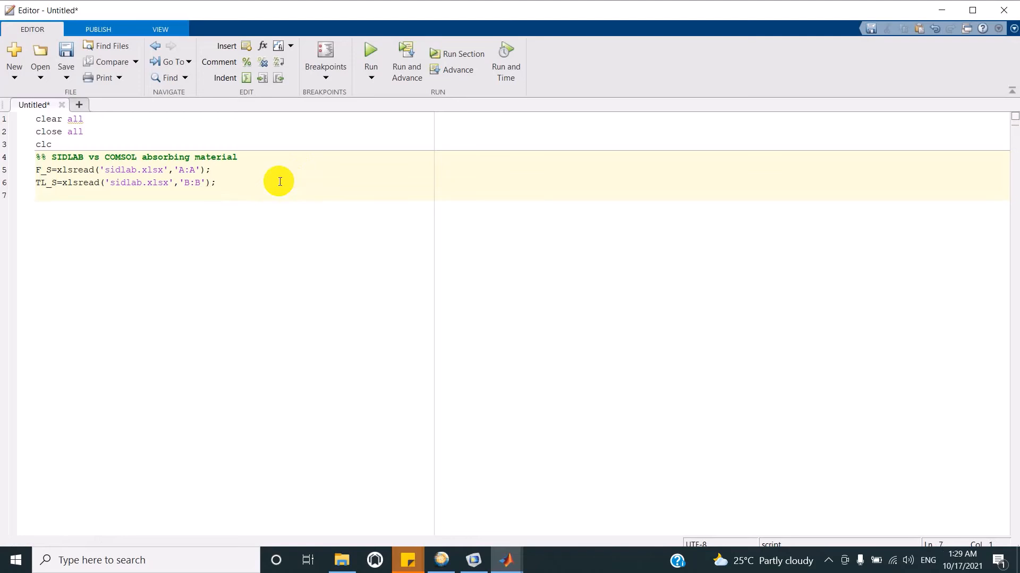
{"action": "left_click_drag", "start_coordinate": [239, 181], "coordinate": [30, 177]}
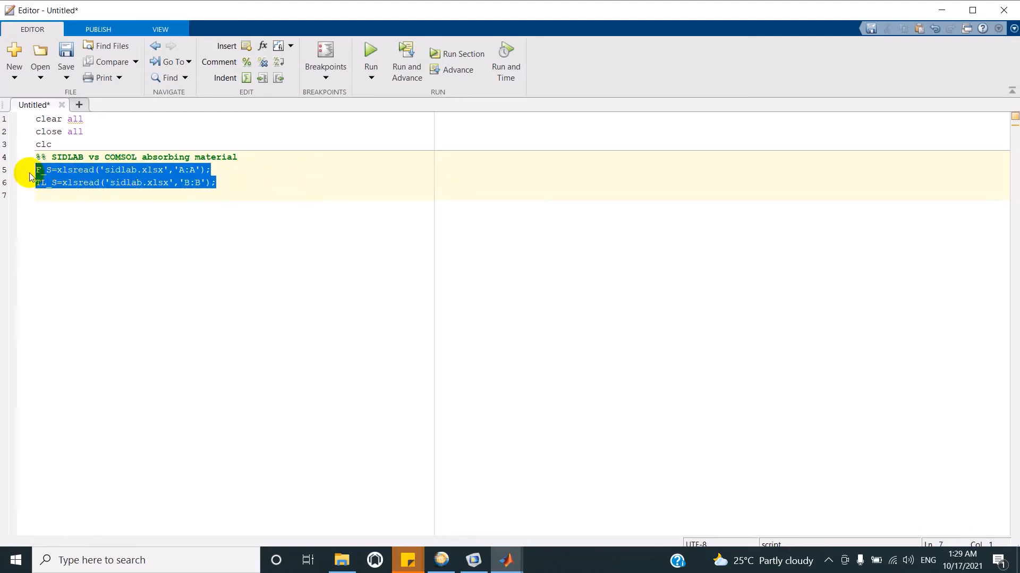
{"action": "key", "text": "ctrl+c"}
{"action": "key", "text": "Down"}
{"action": "key", "text": "Down"}
{"action": "key", "text": "ctrl+v"}
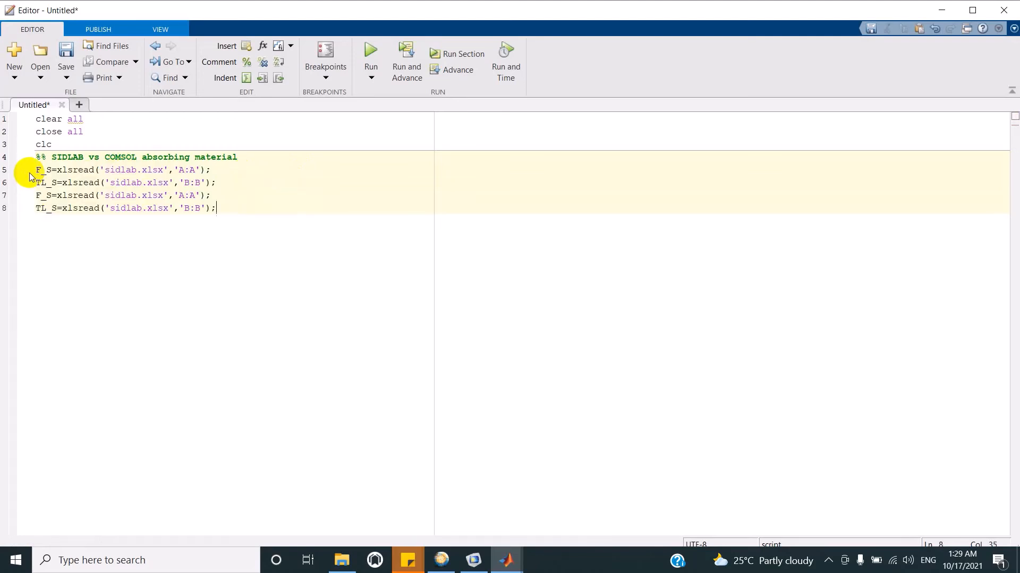
Rename the variables of the two pasted read lines to F_C and TL_V
{"action": "left_click", "coordinate": [52, 196]}
{"action": "key", "text": "BackSpace"}
{"action": "type", "text": "C"}
{"action": "key", "text": "Down"}
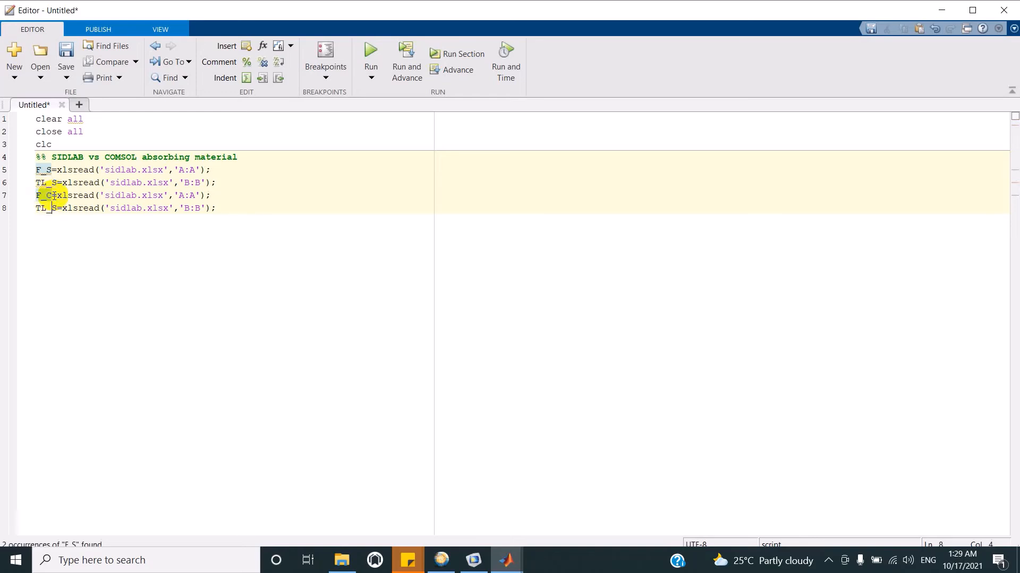
{"action": "key", "text": "Delete"}
{"action": "type", "text": "V"}
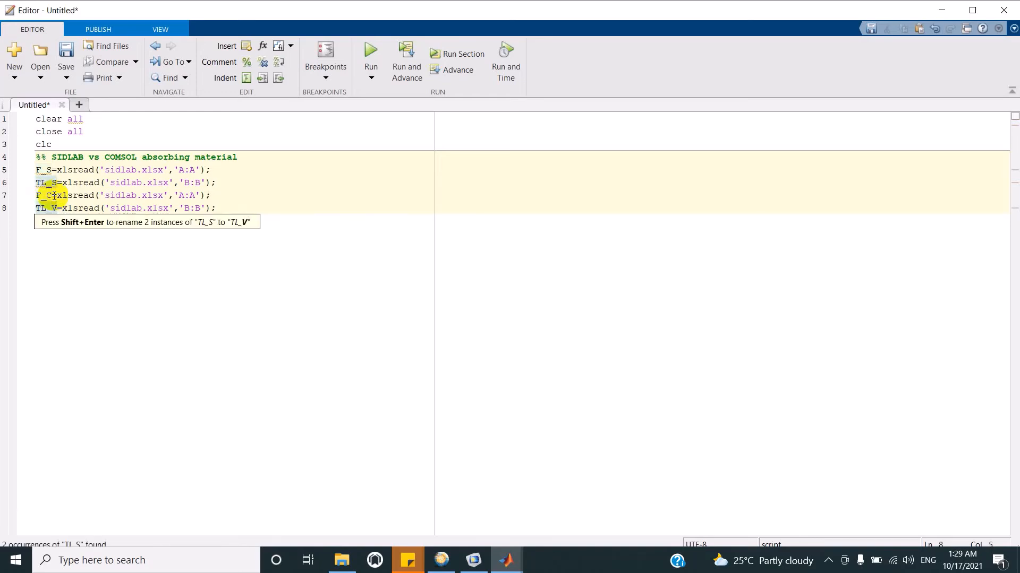
Change the source file in the F_C and TL_V read lines to comsol.xlsx
{"action": "left_click", "coordinate": [72, 196]}
{"action": "left_click", "coordinate": [136, 196]}
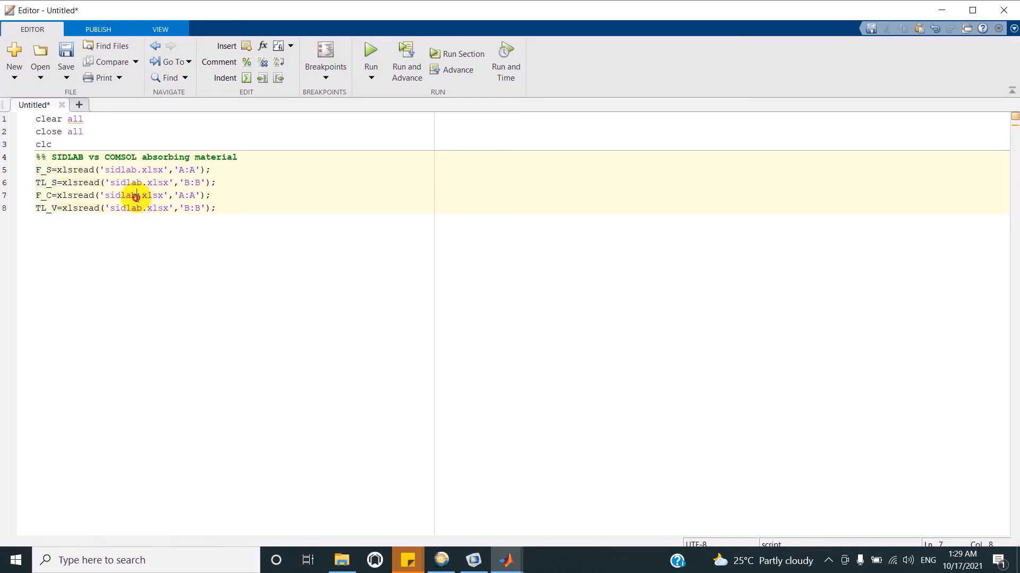
{"action": "key", "text": "BackSpace"}
{"action": "key", "text": "BackSpace"}
{"action": "key", "text": "BackSpace"}
{"action": "key", "text": "BackSpace"}
{"action": "key", "text": "BackSpace"}
{"action": "key", "text": "BackSpace"}
{"action": "type", "text": "co"}
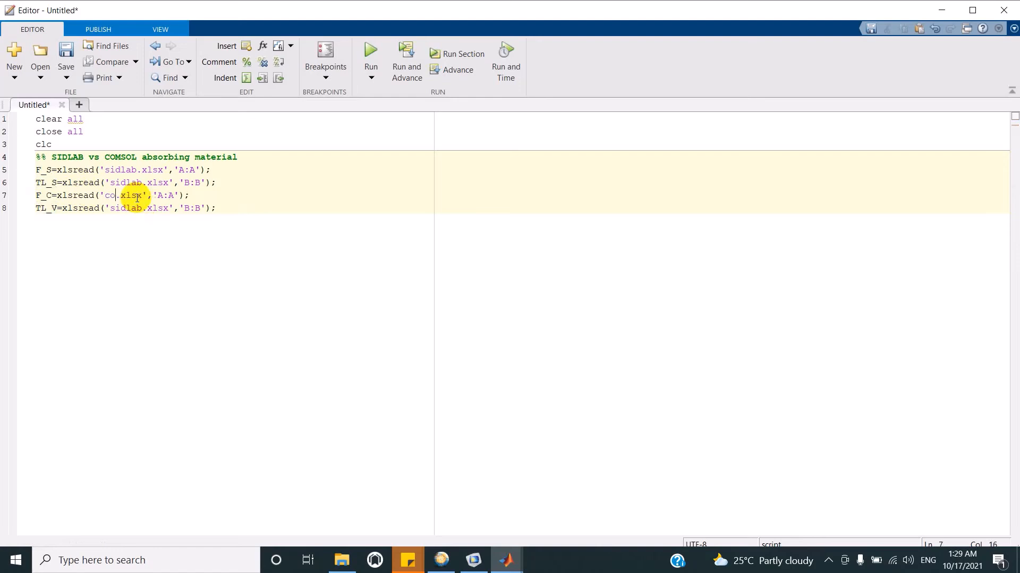
{"action": "type", "text": "msol"}
{"action": "key", "text": "Down"}
{"action": "key", "text": "Left"}
{"action": "key", "text": "BackSpace"}
{"action": "key", "text": "BackSpace"}
{"action": "key", "text": "BackSpace"}
{"action": "key", "text": "BackSpace"}
{"action": "key", "text": "BackSpace"}
{"action": "key", "text": "BackSpace"}
{"action": "type", "text": "comsol"}
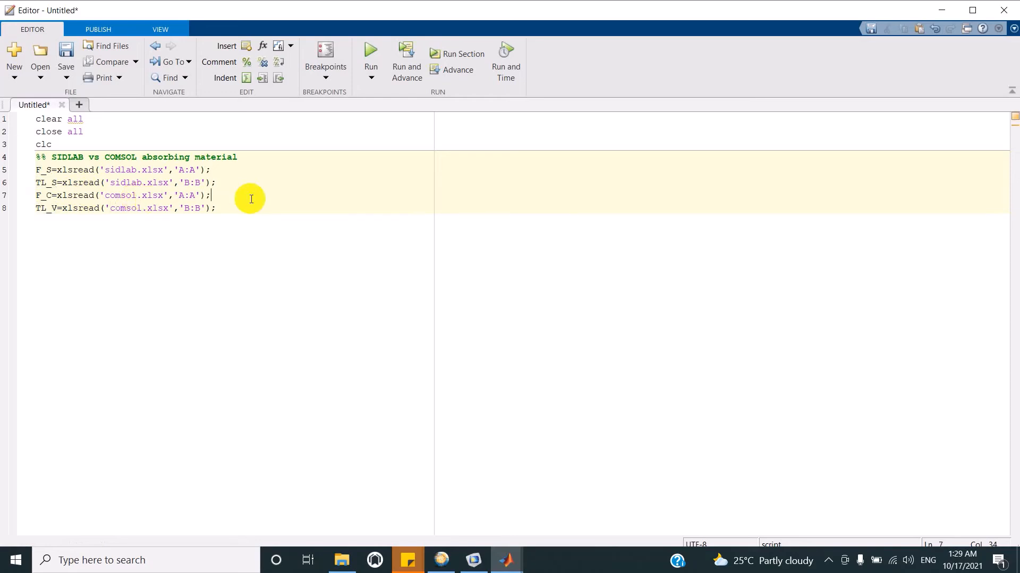
Add the line plot(F_S,TL_S,'linewidth',1.5) after the read lines
{"action": "key", "text": "End"}
{"action": "key", "text": "Return"}
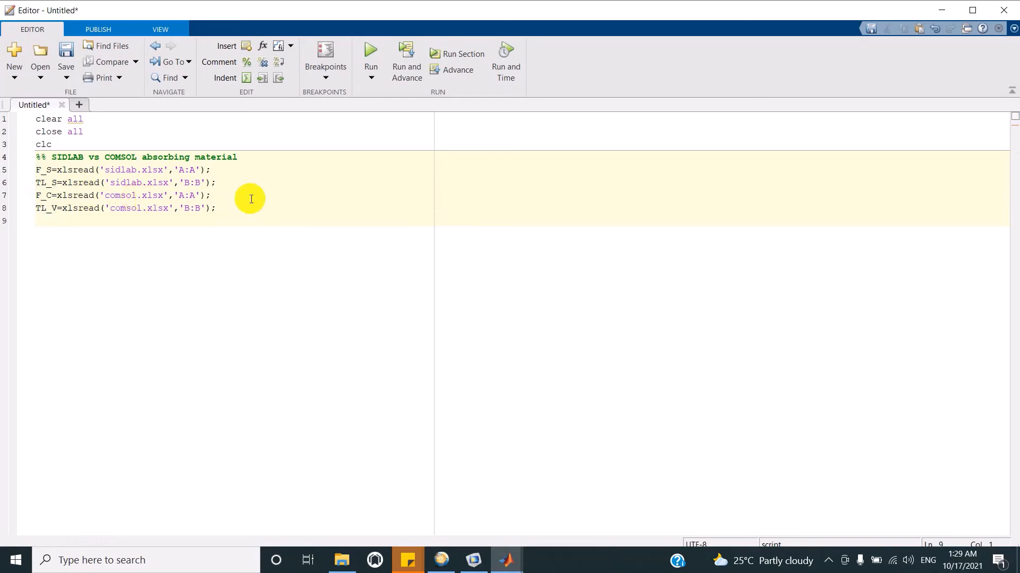
{"action": "type", "text": "plot(F_S,TL_S,''"}
{"action": "type", "text": "linewidth"}
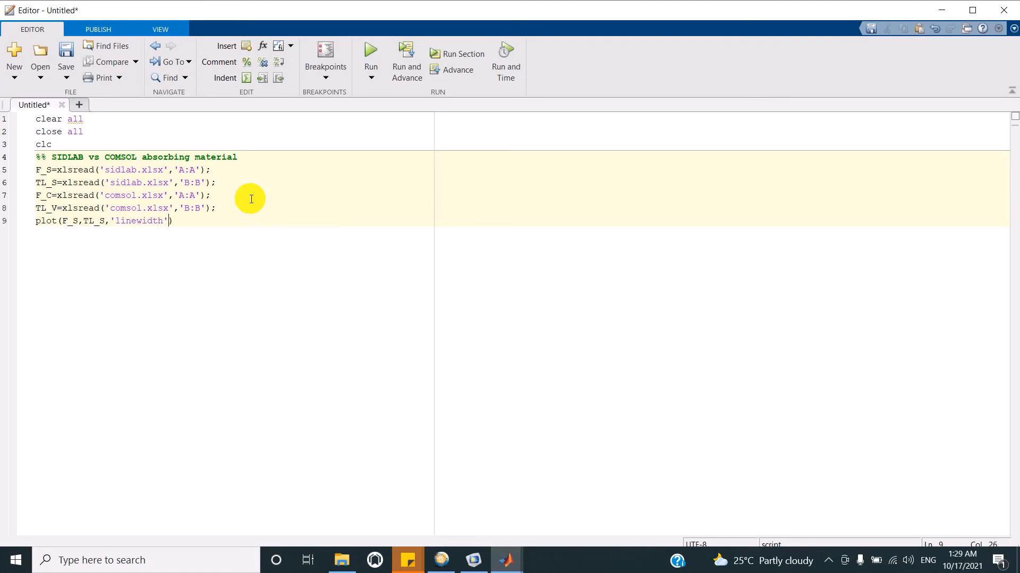
{"action": "type", "text": ",1.5"}
Add hold all below the plot line and paste a copy of the plot line under it
{"action": "left_click_drag", "start_coordinate": [214, 220], "coordinate": [11, 235]}
{"action": "key", "text": "ctrl+c"}
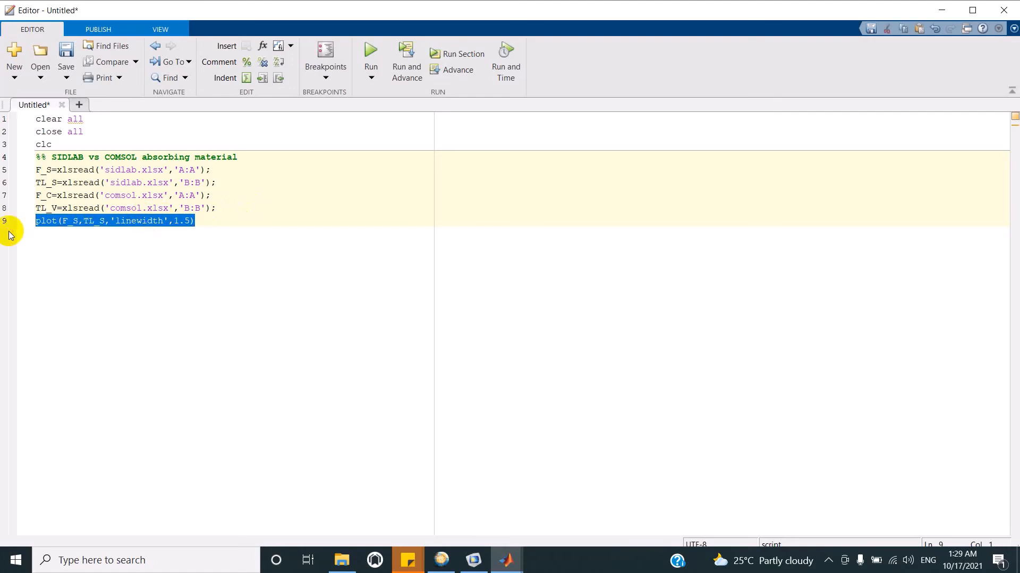
{"action": "key", "text": "End"}
{"action": "key", "text": "Return"}
{"action": "type", "text": "hold all"}
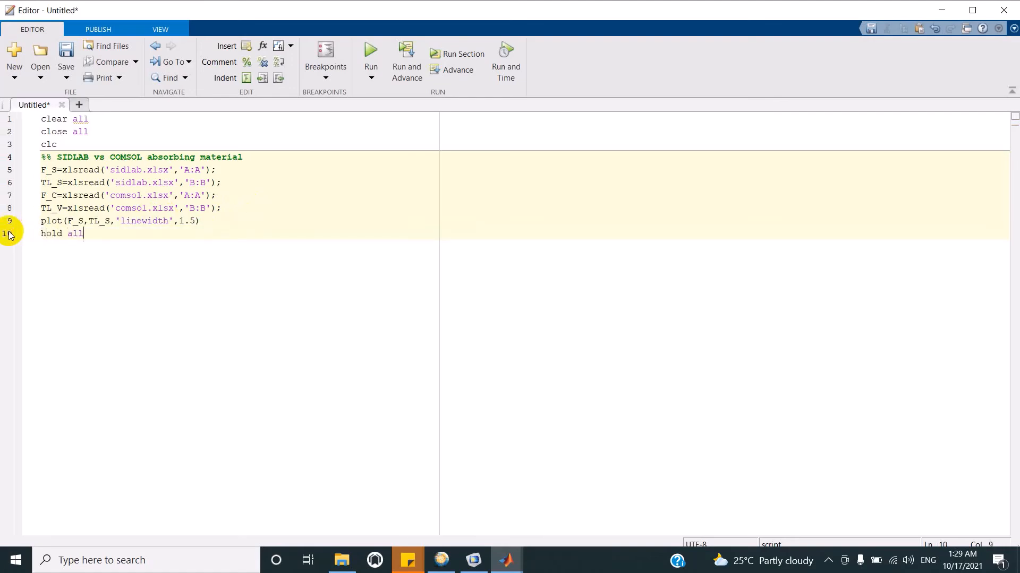
{"action": "key", "text": "Return"}
{"action": "key", "text": "ctrl+v"}
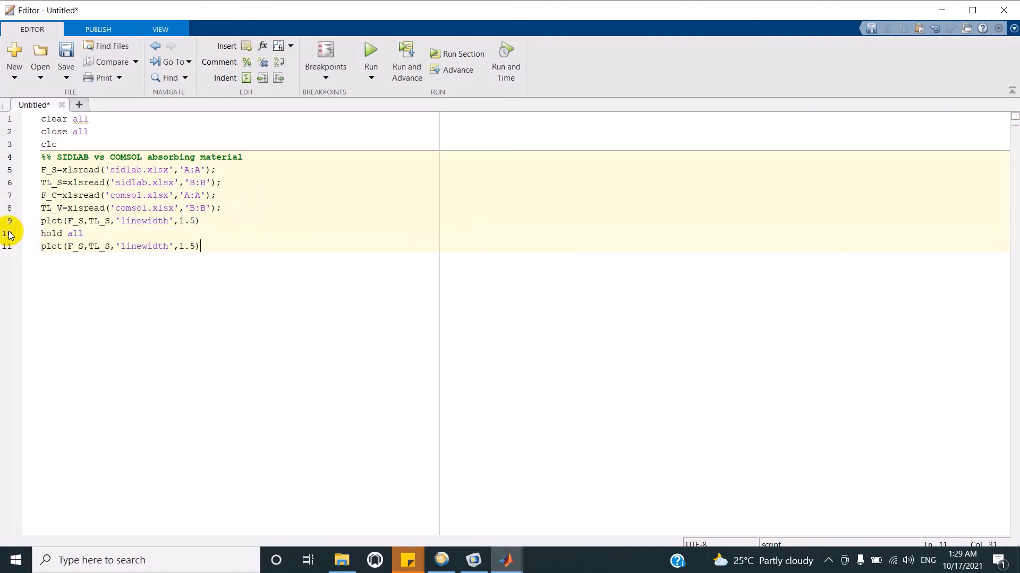
Add the x-axis label line xlabel('Freq (HZ)') below the second plot line
{"action": "key", "text": "Return"}
{"action": "type", "text": "xlabel('Freq *(H"}
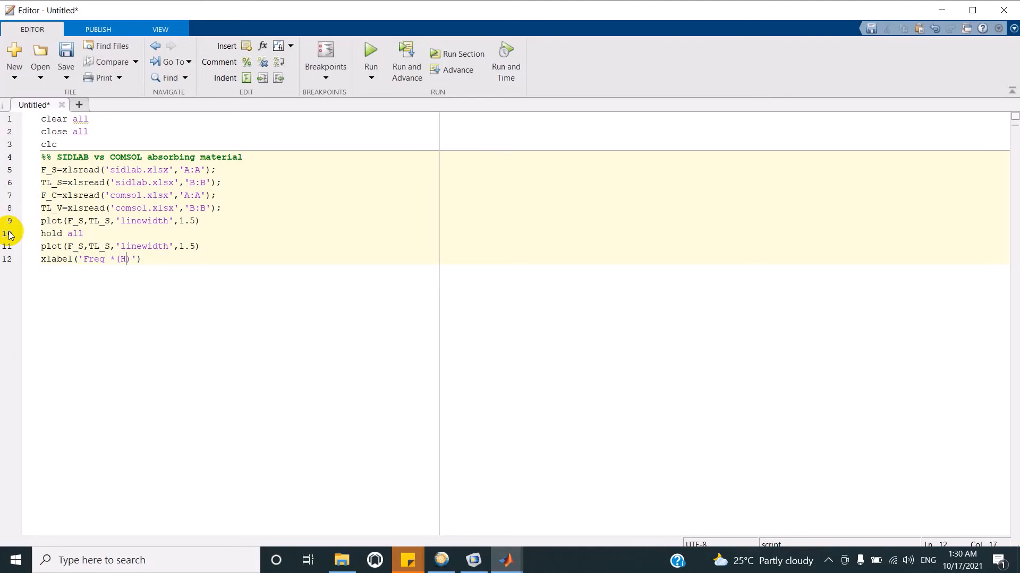
{"action": "key", "text": "BackSpace"}
{"action": "key", "text": "BackSpace"}
{"action": "key", "text": "BackSpace"}
{"action": "type", "text": "(HZ"}
Change the second plot line's data variables to F_C and TL_C
{"action": "key", "text": "Up"}
{"action": "key", "text": "Left"}
{"action": "key", "text": "BackSpace"}
{"action": "type", "text": "C"}
{"action": "key", "text": "Left"}
{"action": "key", "text": "Left"}
{"action": "key", "text": "Left"}
{"action": "key", "text": "Delete"}
{"action": "type", "text": "C"}
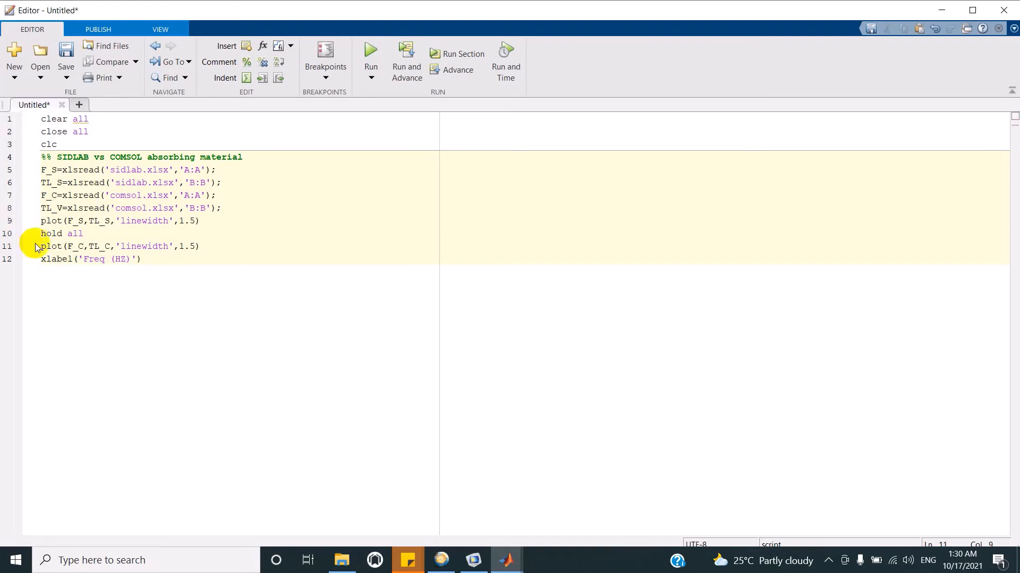
Add the y-axis label line ylabel('TL (dB)') below the xlabel line
{"action": "left_click", "coordinate": [182, 259]}
{"action": "key", "text": "Return"}
{"action": "type", "text": "ylabel('TL ("}
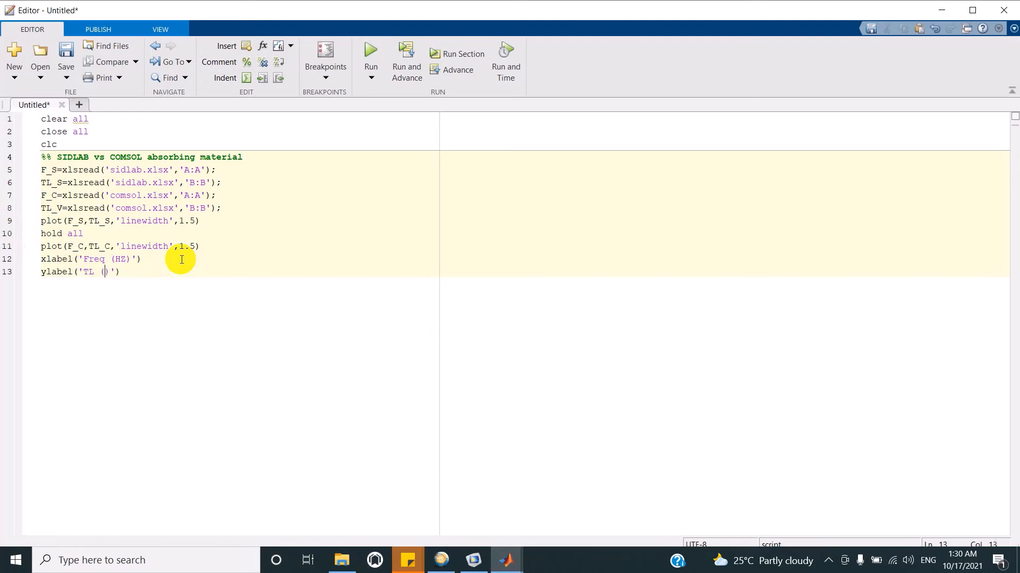
{"action": "type", "text": "dB"}
{"action": "key", "text": "End"}
{"action": "key", "text": "Return"}
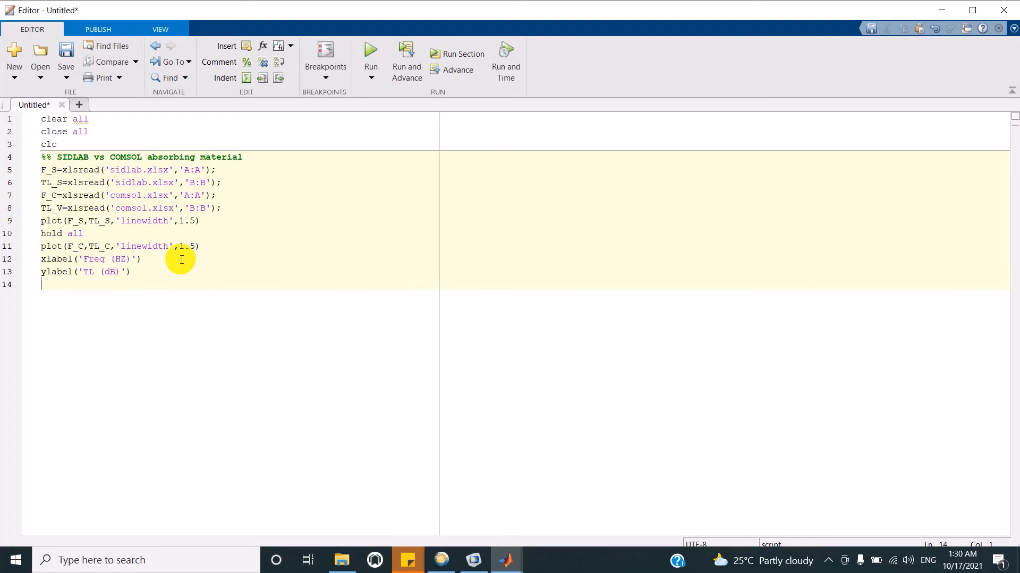
Add the legend line legend('SIDLAB 1D','COMSOL 3D') below the ylabel line
{"action": "type", "text": "lege"}
{"action": "key", "text": "BackSpace"}
{"action": "key", "text": "BackSpace"}
{"action": "type", "text": "gend('SIDLAB 1D','COMSOL 3"}
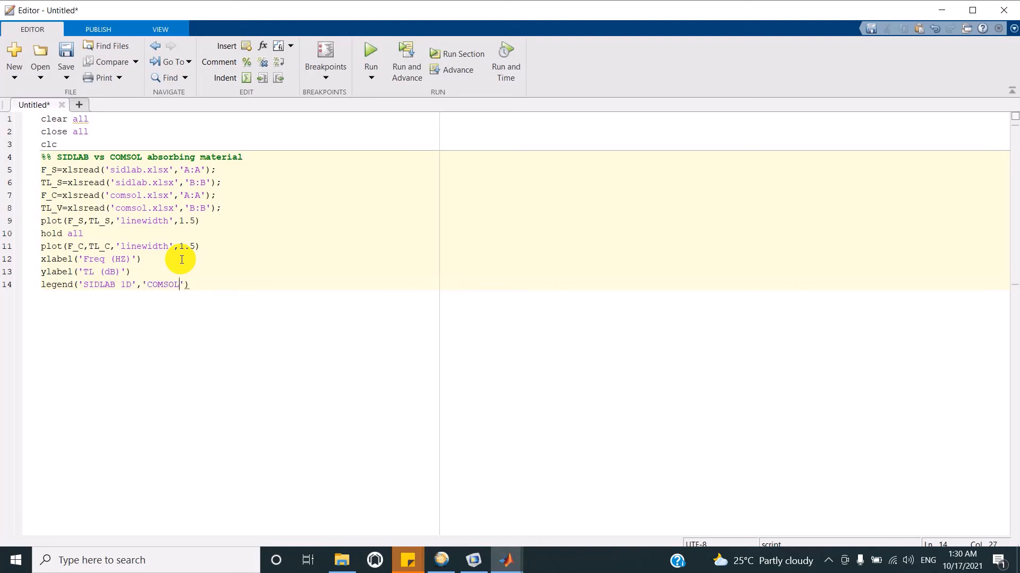
{"action": "type", "text": "D"}
{"action": "left_click", "coordinate": [308, 183]}
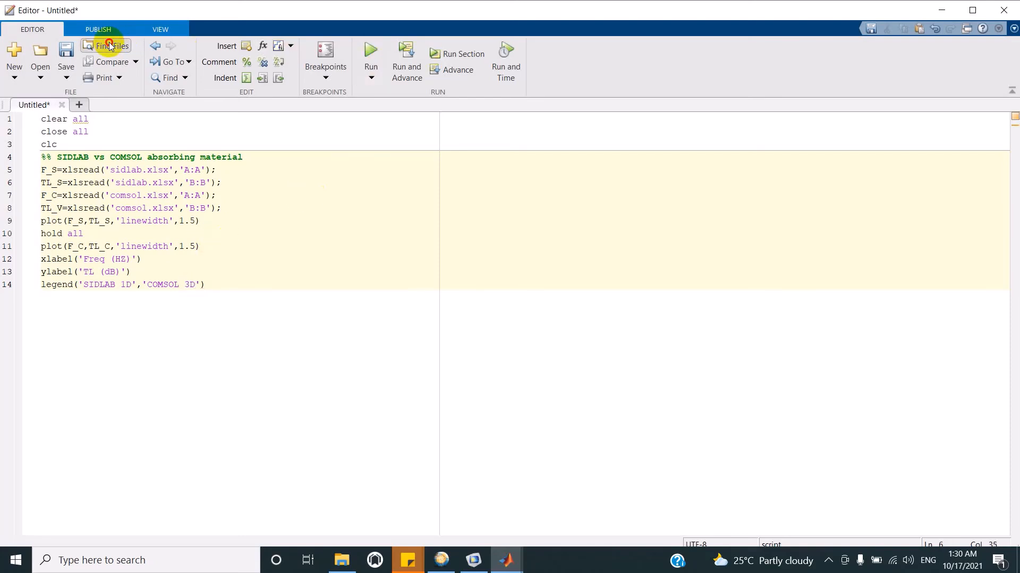
Start saving the script and browse to the Courses OF me\SIDLAB\abpsorbing material folder
{"action": "left_click", "coordinate": [64, 51]}
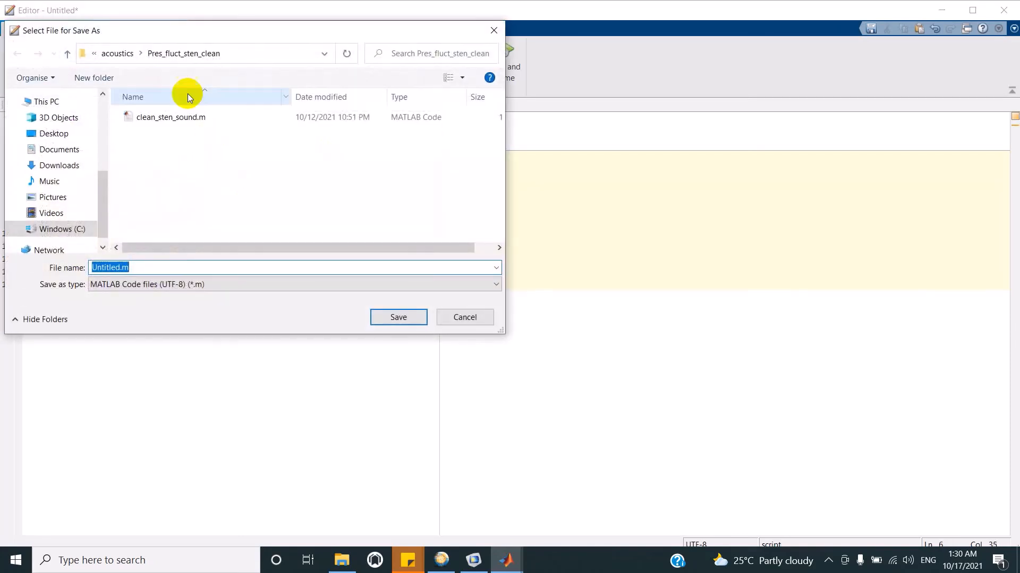
{"action": "left_click", "coordinate": [118, 54]}
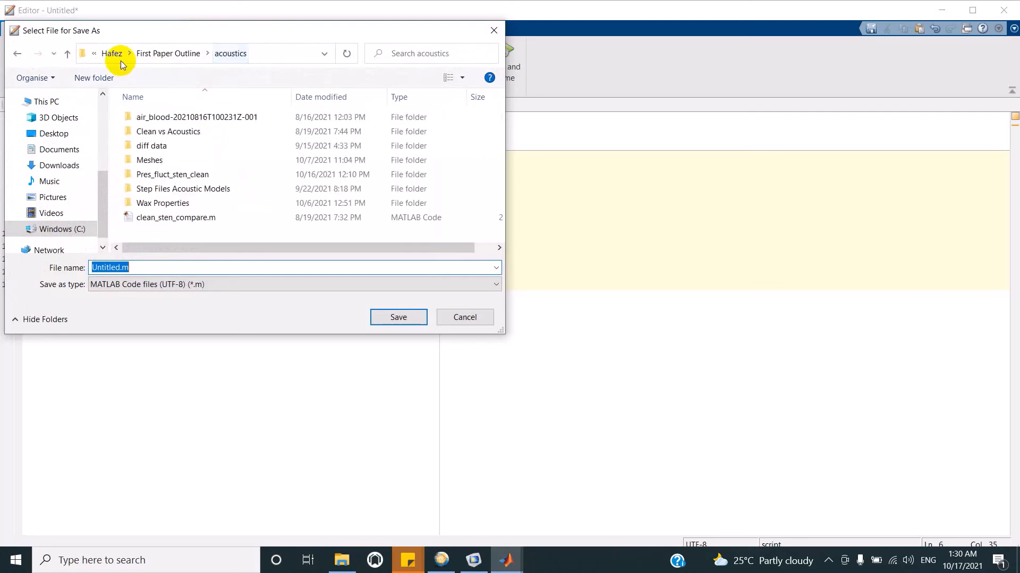
{"action": "left_click", "coordinate": [178, 53]}
{"action": "left_click", "coordinate": [161, 53]}
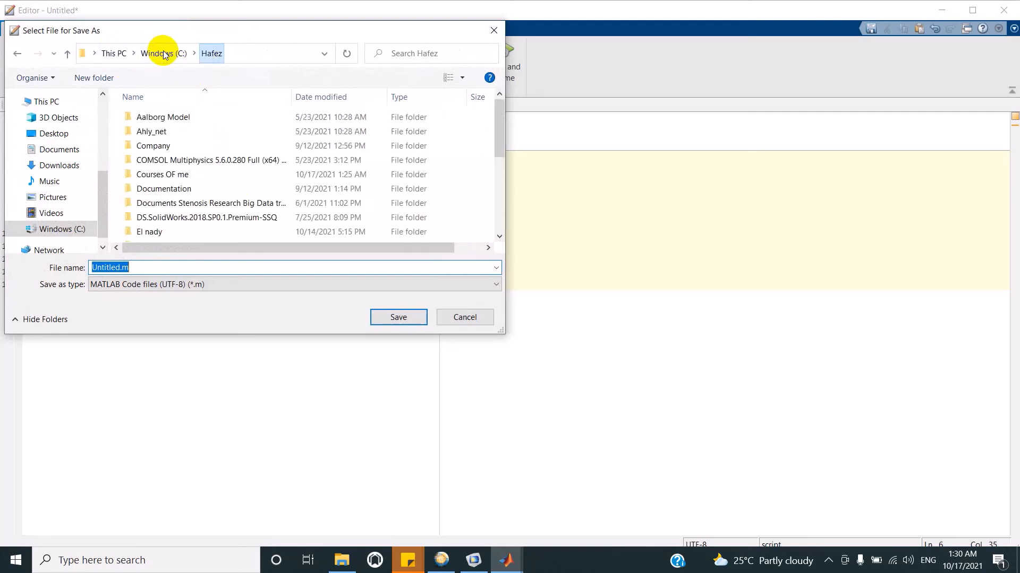
{"action": "double_click", "coordinate": [170, 176]}
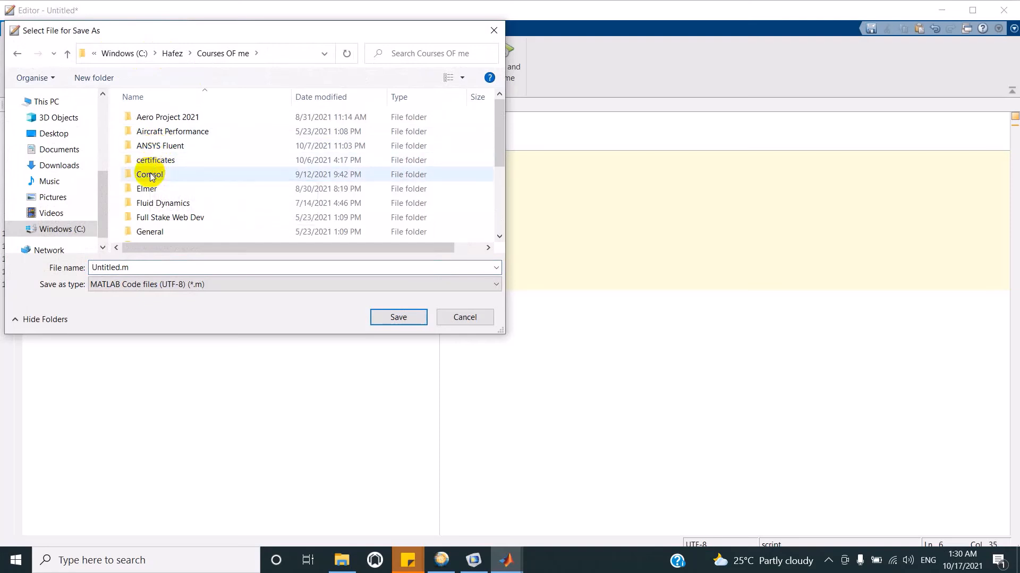
{"action": "key", "text": "s"}
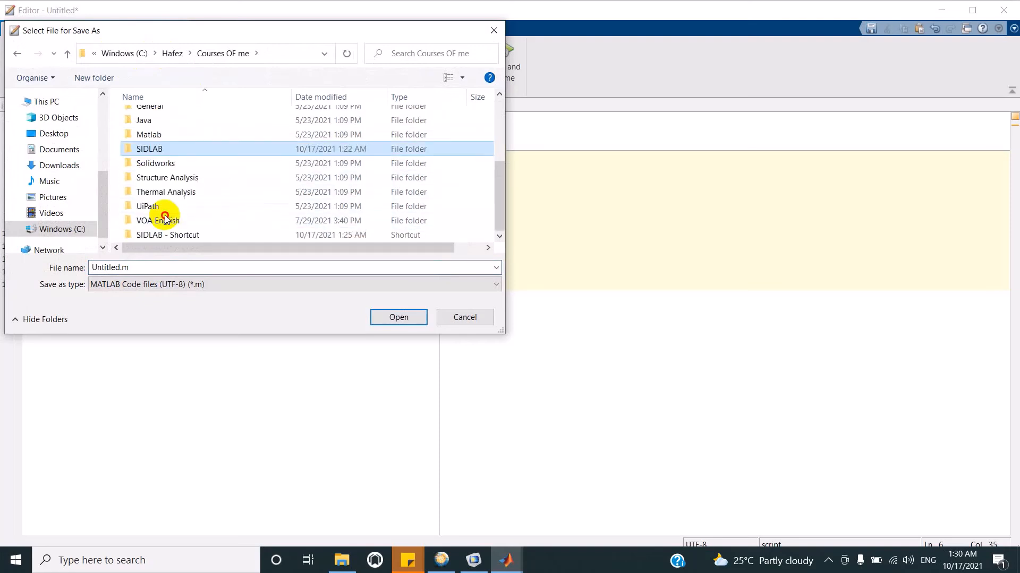
{"action": "key", "text": "Return"}
{"action": "double_click", "coordinate": [154, 170]}
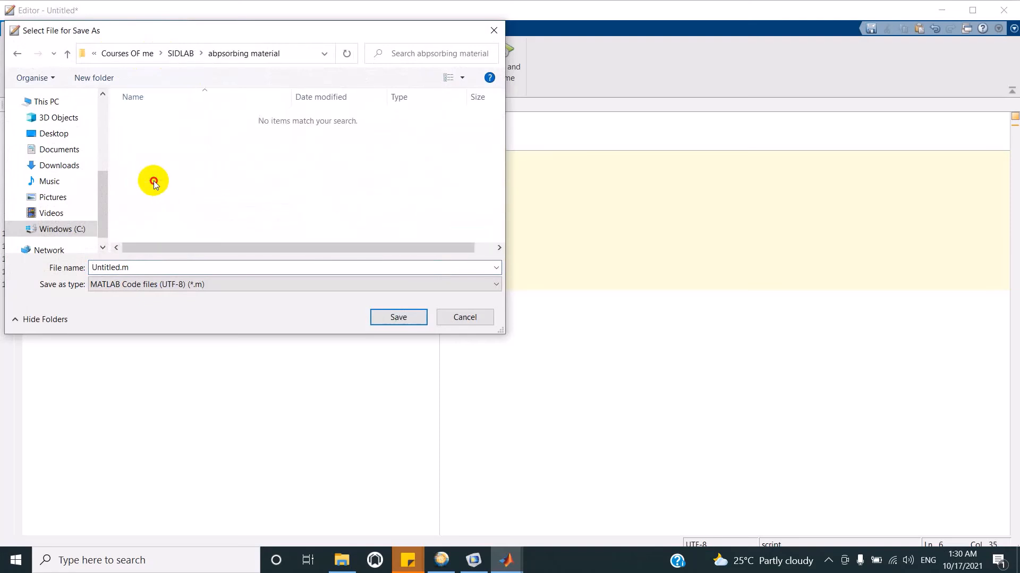
Name the script file matlab and save it
{"action": "double_click", "coordinate": [159, 267]}
{"action": "type", "text": "SIDL"}
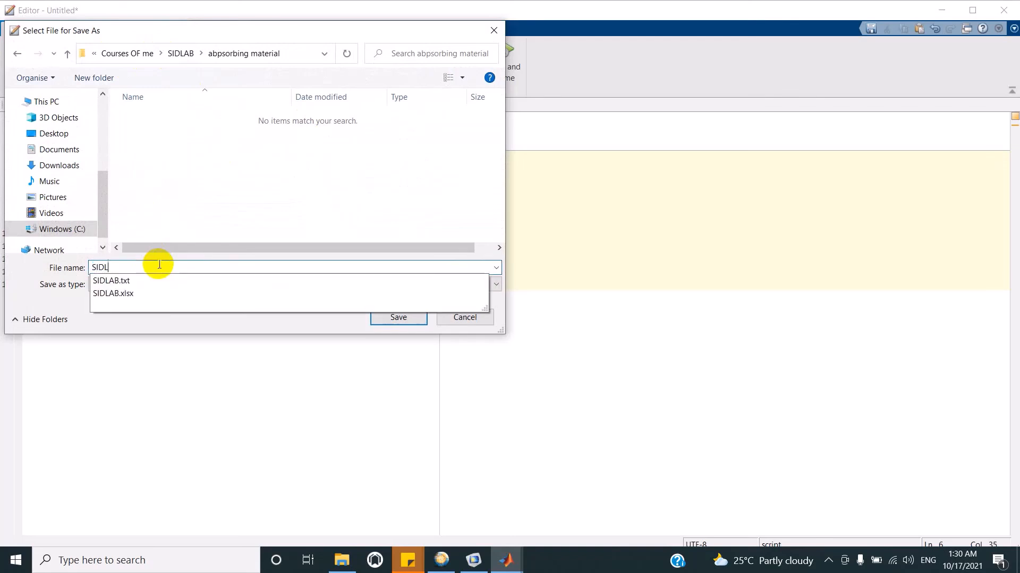
{"action": "type", "text": "AB"}
{"action": "key", "text": "BackSpace"}
{"action": "key", "text": "BackSpace"}
{"action": "key", "text": "BackSpace"}
{"action": "key", "text": "BackSpace"}
{"action": "key", "text": "BackSpace"}
{"action": "key", "text": "BackSpace"}
{"action": "type", "text": "matlab"}
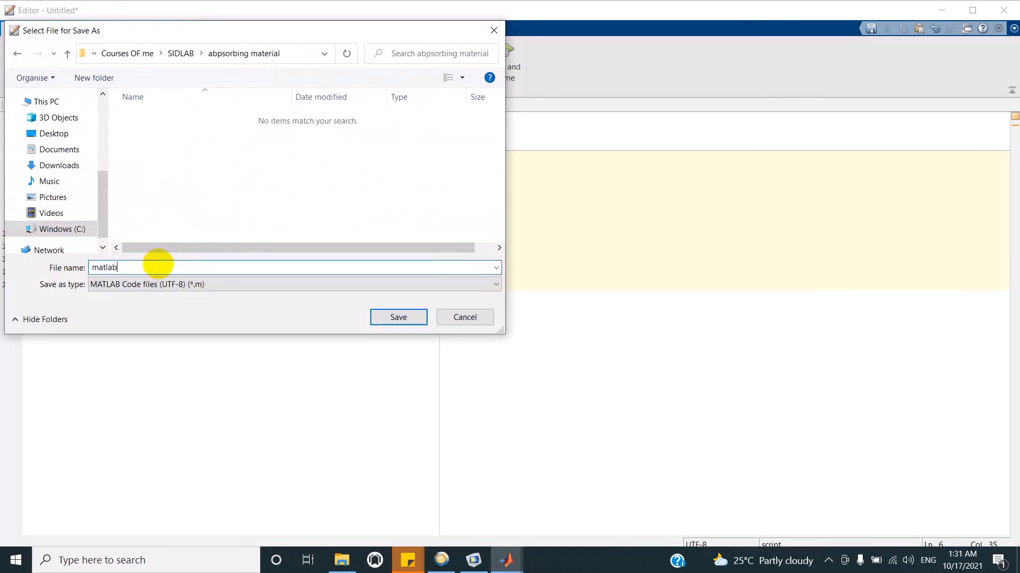
{"action": "key", "text": "Return"}
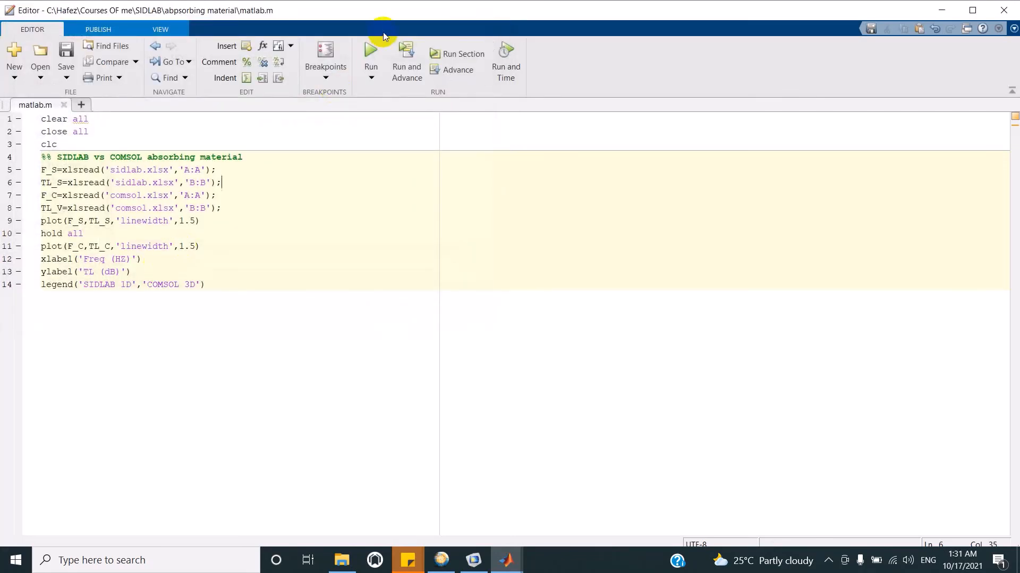
Run the script with the current folder changed to its location, and go to the line named in the Command Window error
{"action": "left_click", "coordinate": [371, 53]}
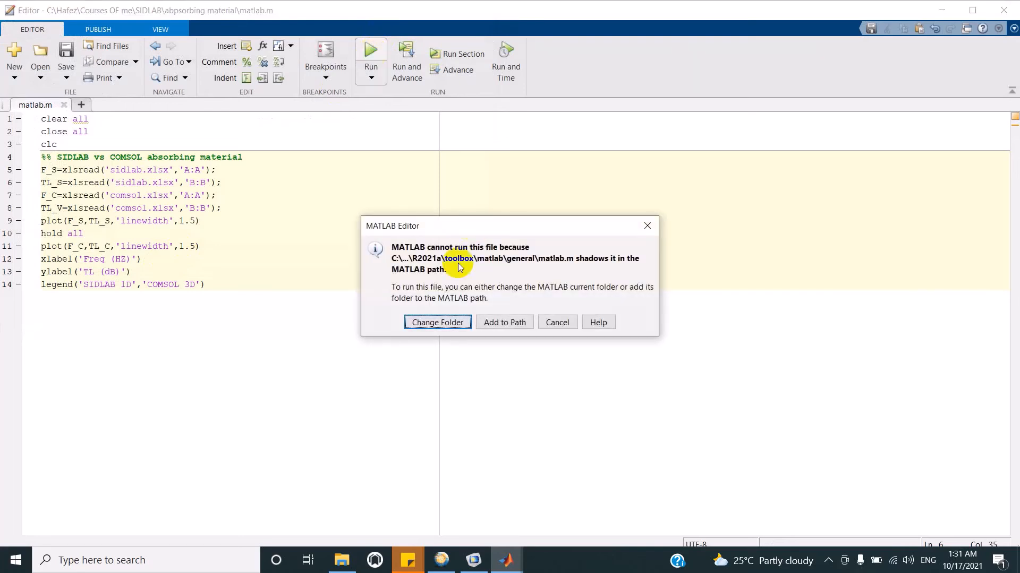
{"action": "left_click", "coordinate": [429, 324]}
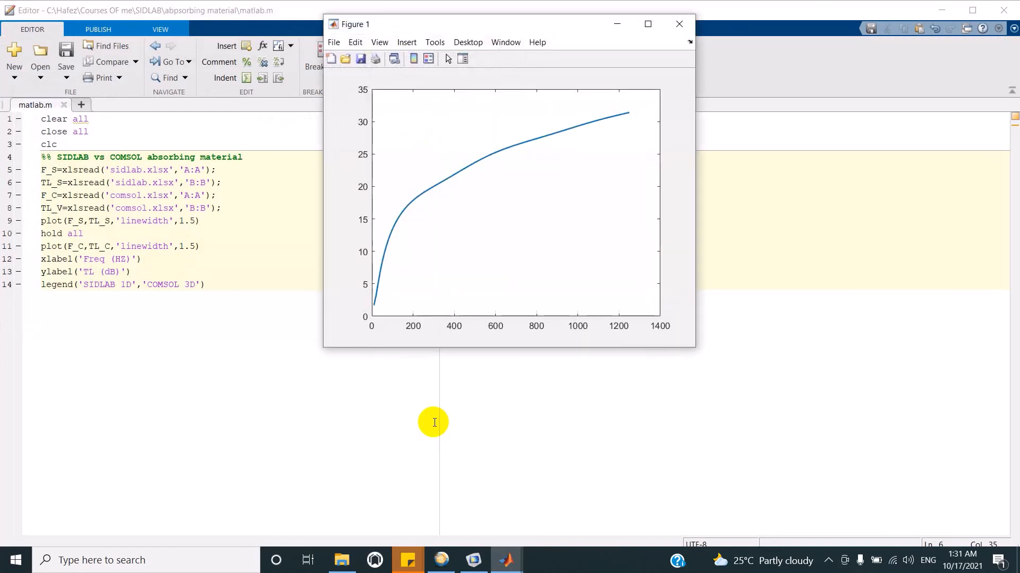
{"action": "mouse_move", "coordinate": [514, 568]}
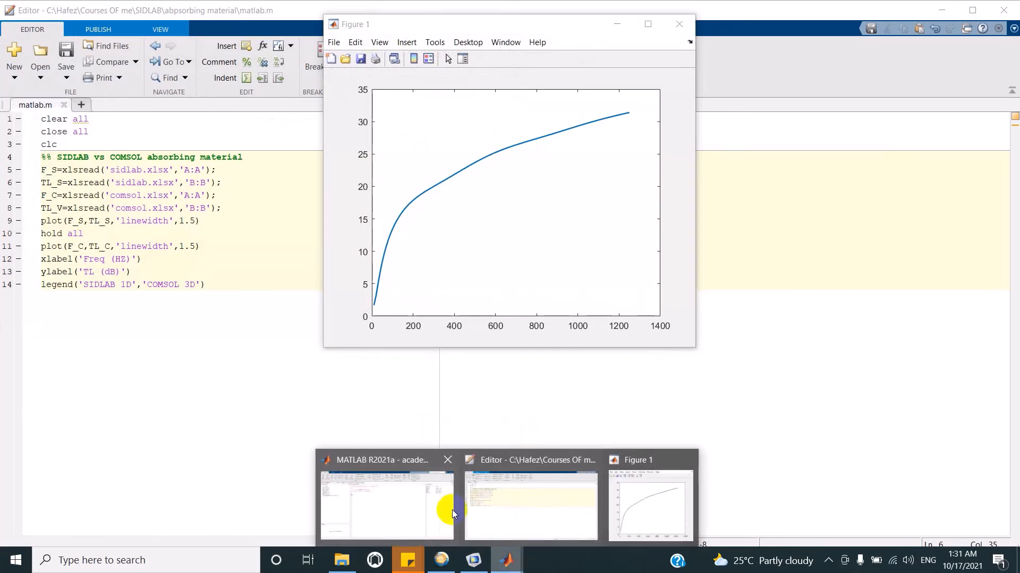
{"action": "left_click", "coordinate": [421, 484]}
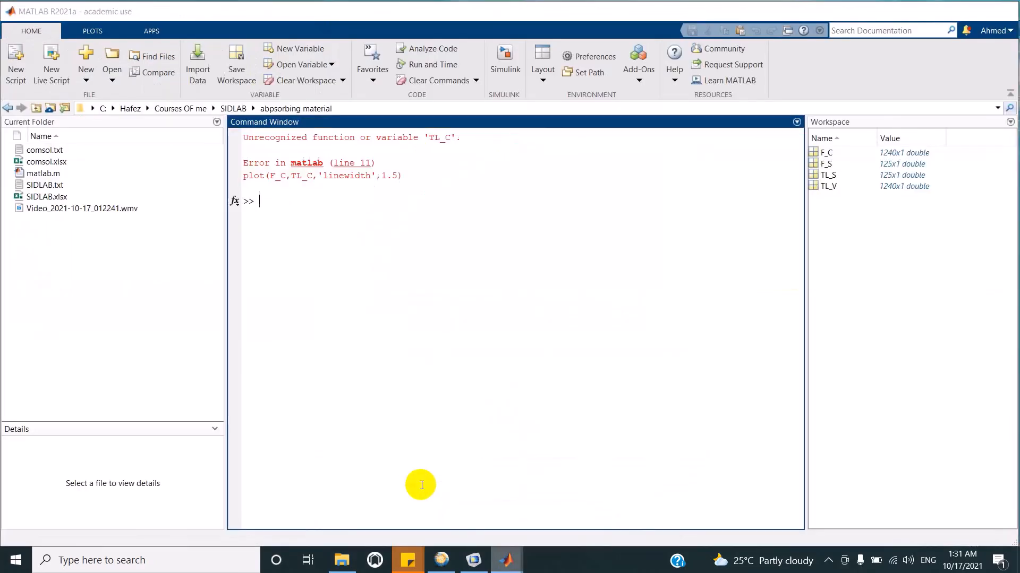
{"action": "left_click", "coordinate": [345, 162]}
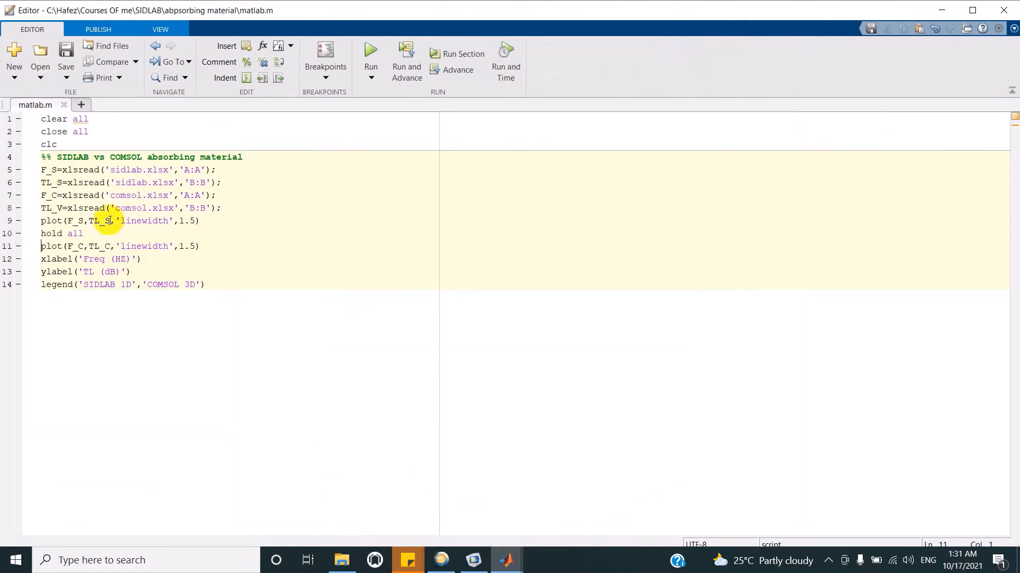
Rename the variable TL_V on line 8 to TL_C
{"action": "left_click", "coordinate": [63, 208]}
{"action": "key", "text": "BackSpace"}
{"action": "type", "text": "C"}
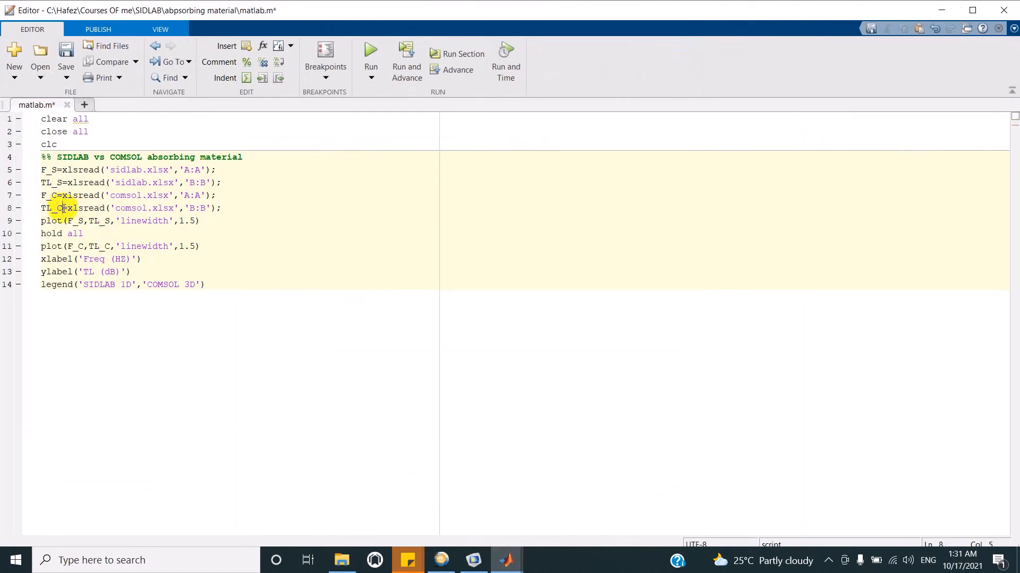
Rerun the script and move the figure's legend into the empty area below the two curves
{"action": "left_click", "coordinate": [374, 45]}
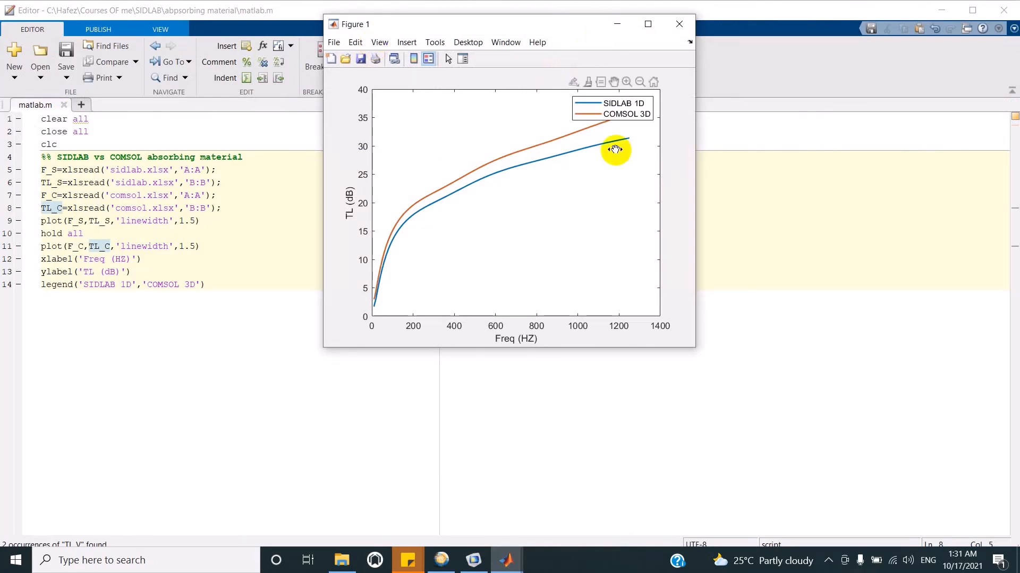
{"action": "left_click_drag", "start_coordinate": [638, 109], "coordinate": [625, 202]}
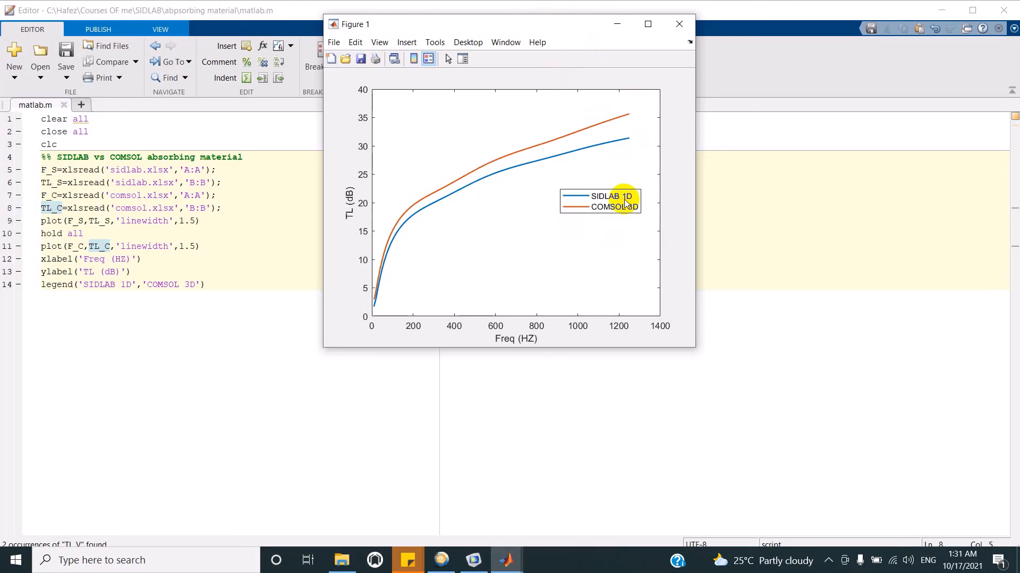
Switch to SIDLAB and read the transmission loss curve's value at 1020 Hz with the point marker
{"action": "left_click", "coordinate": [574, 404]}
{"action": "key", "text": "alt+Tab"}
{"action": "key", "text": "alt+Tab"}
{"action": "key", "text": "alt+Tab"}
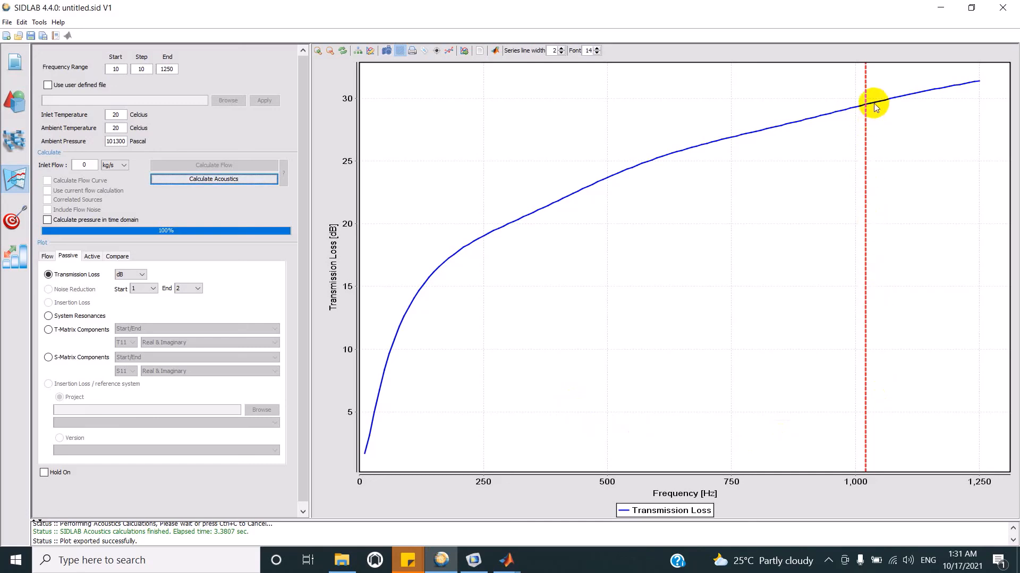
{"action": "left_click", "coordinate": [436, 51]}
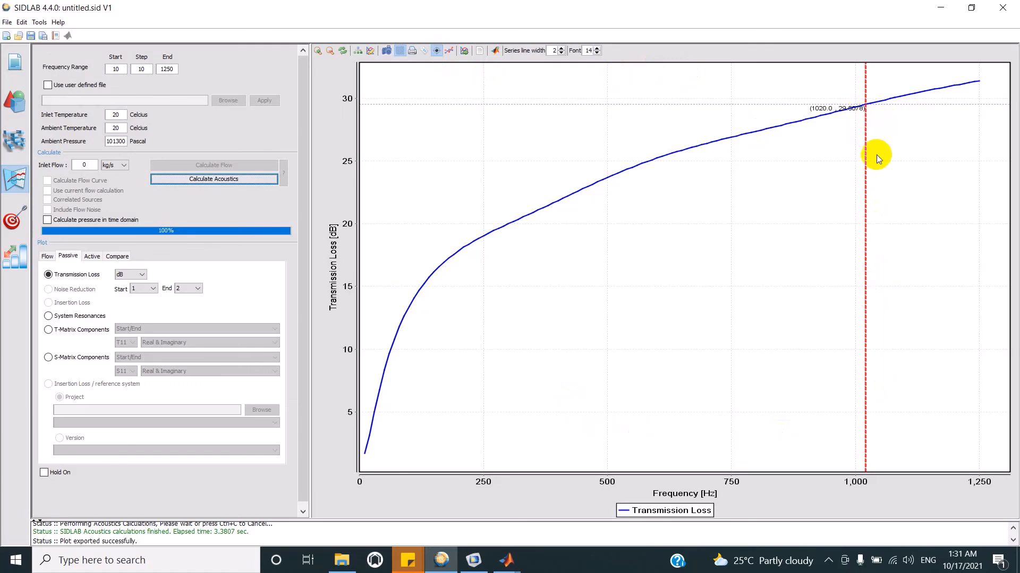
Return to the MATLAB figure and place a data tip on the SIDLAB 1D curve at X 1020
{"action": "key", "text": "alt+Tab"}
{"action": "key", "text": "alt+Tab"}
{"action": "key", "text": "alt+Tab"}
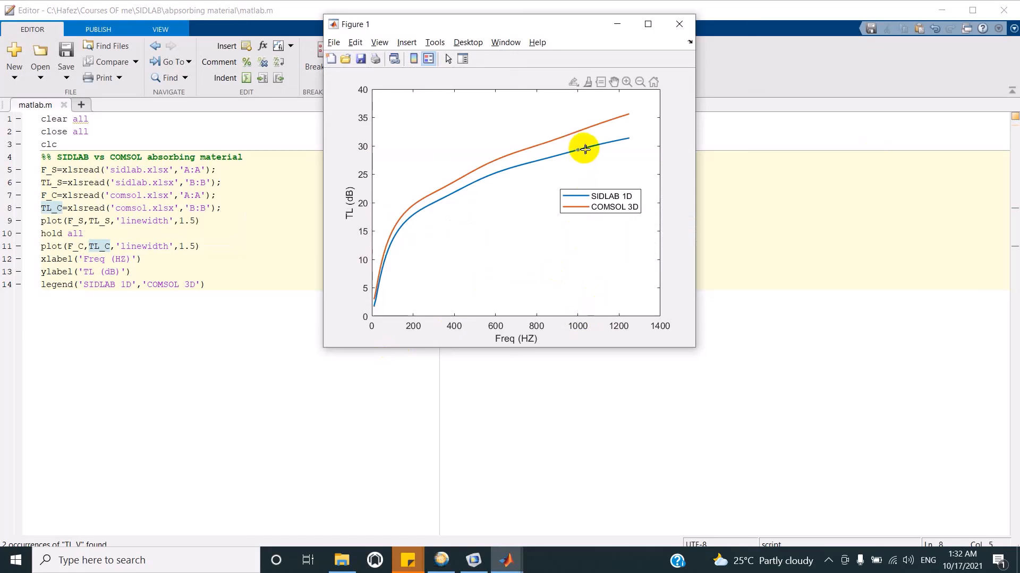
{"action": "mouse_move", "coordinate": [584, 148]}
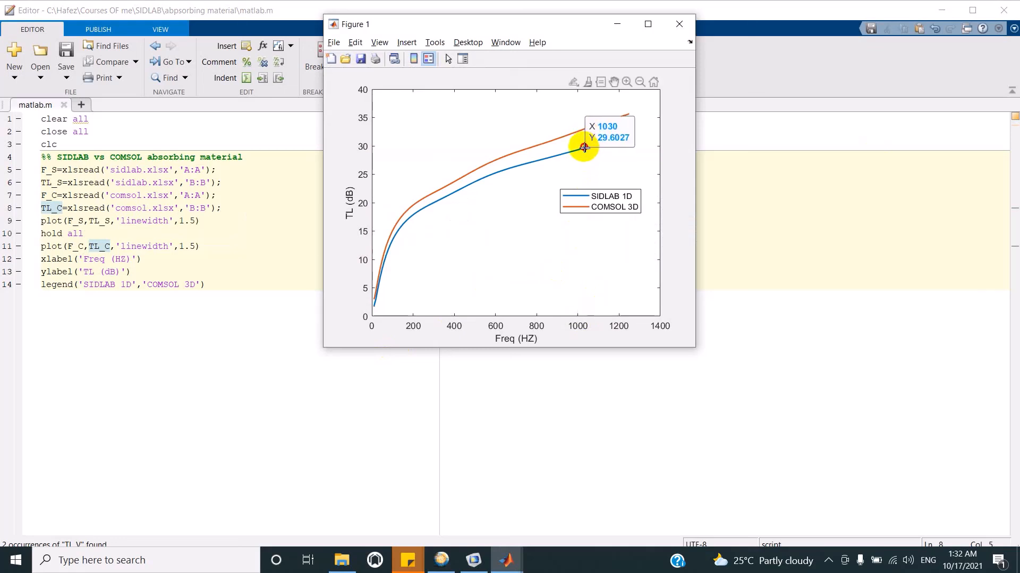
{"action": "left_click", "coordinate": [582, 149]}
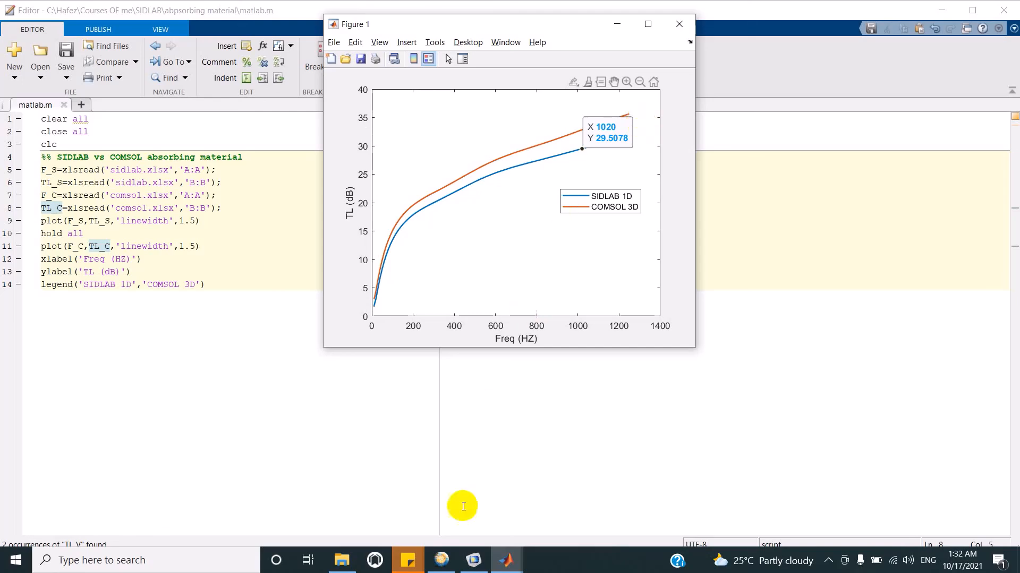
Review the Poroacoustics 1 porous matrix settings in COMSOL, and return to the MATLAB comparison figure
{"action": "left_click", "coordinate": [477, 561]}
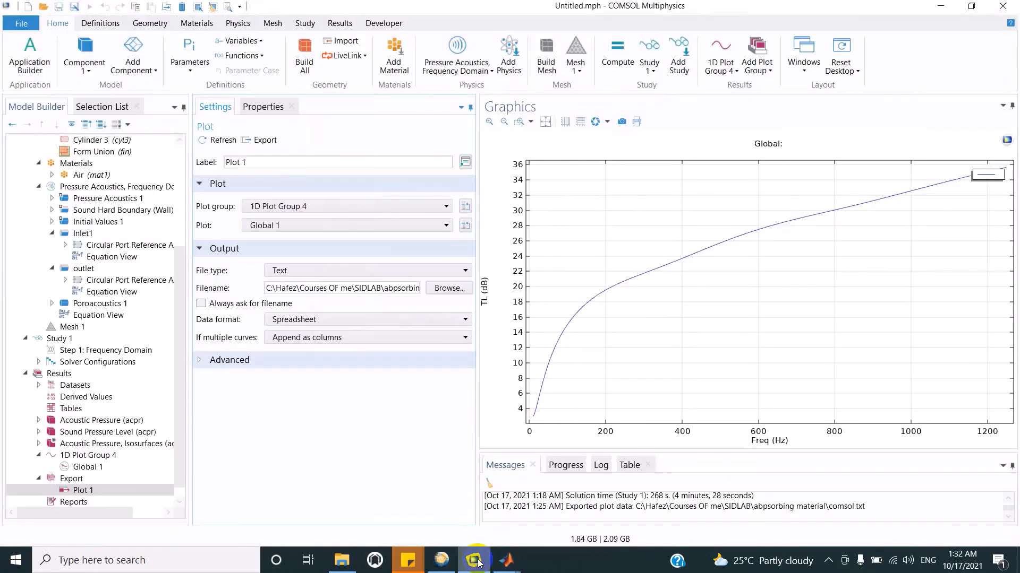
{"action": "left_click", "coordinate": [94, 303]}
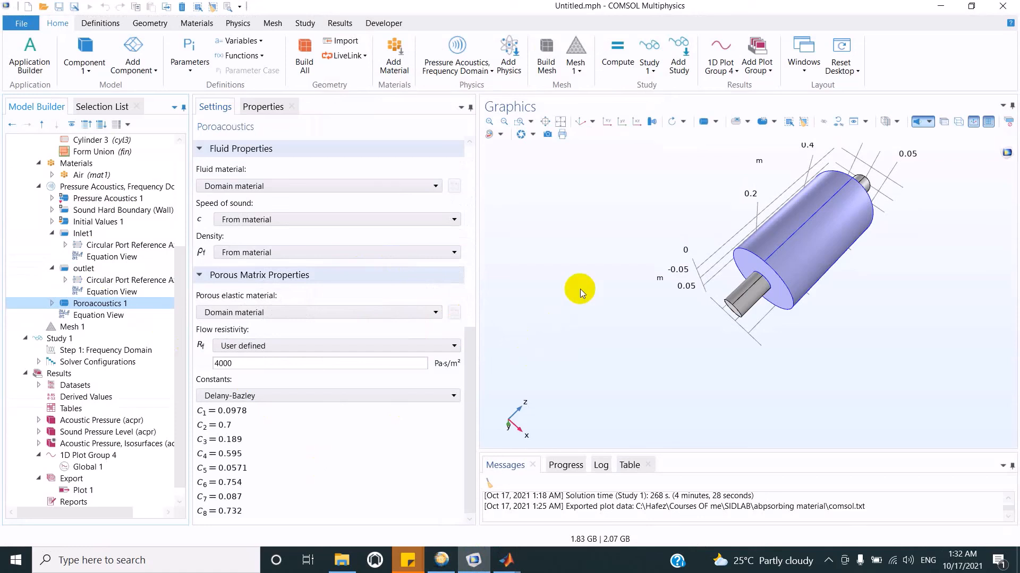
{"action": "mouse_move", "coordinate": [501, 559]}
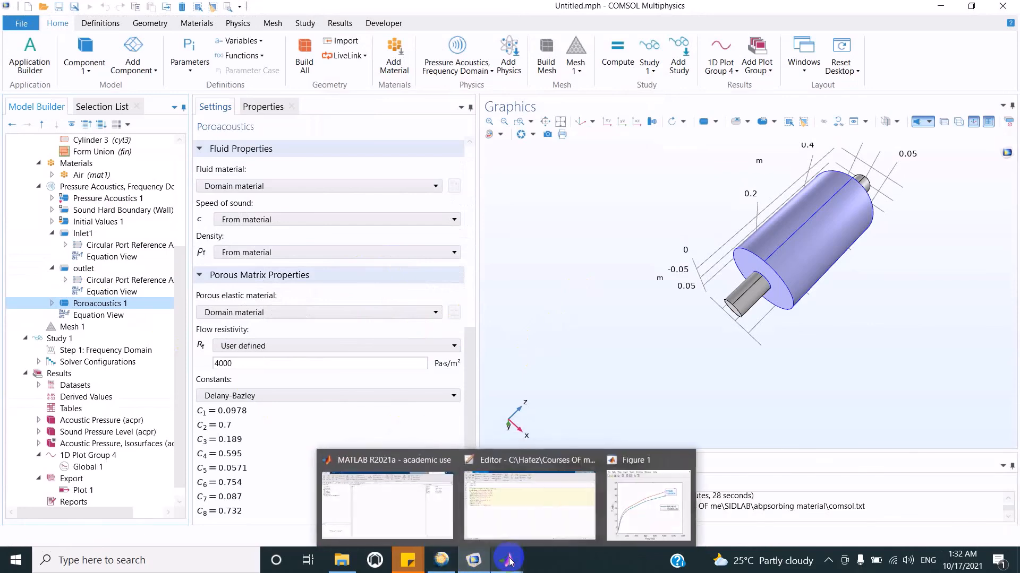
{"action": "left_click", "coordinate": [645, 529]}
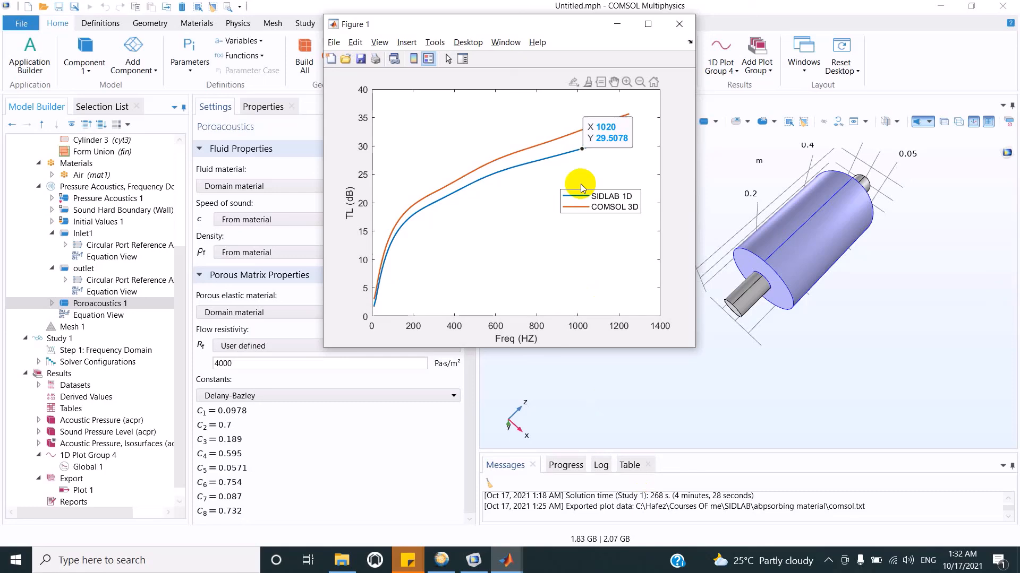
{"action": "left_click", "coordinate": [830, 566]}
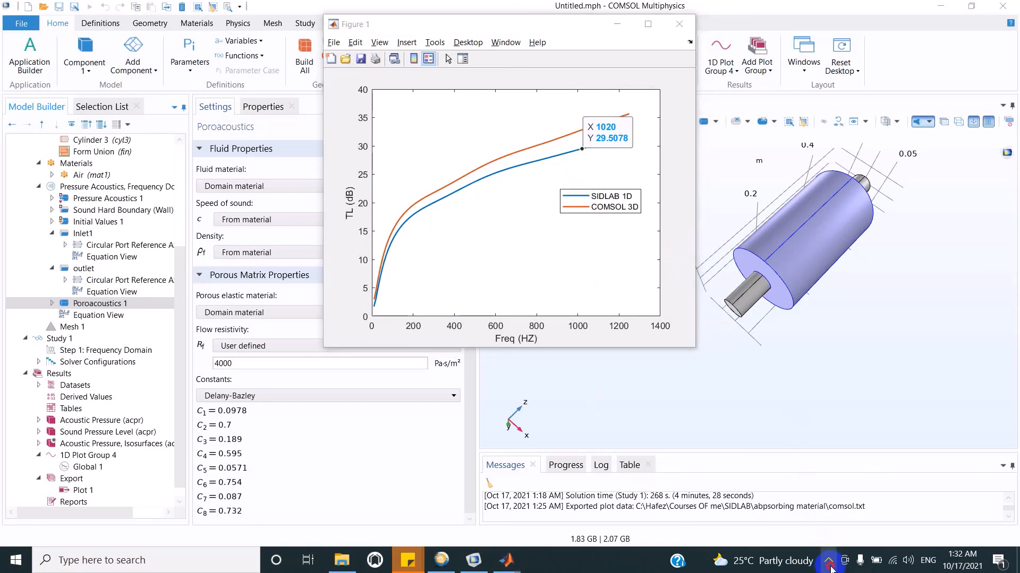